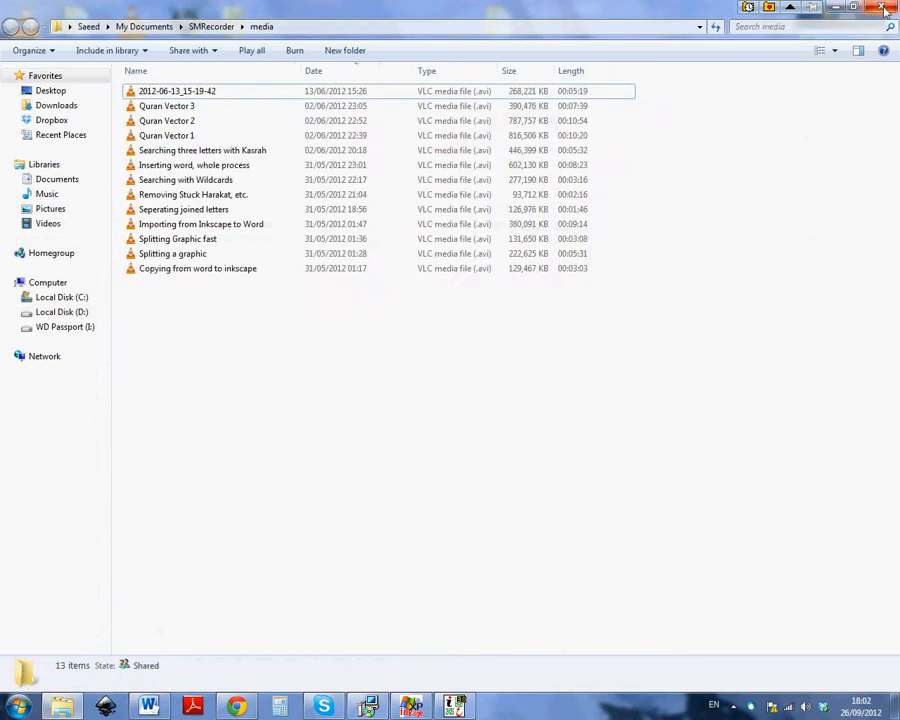
- Close the media folder window, switch to Chrome, and load urdu.ca in a new tab
left_click(880, 10)
left_click(246, 709)
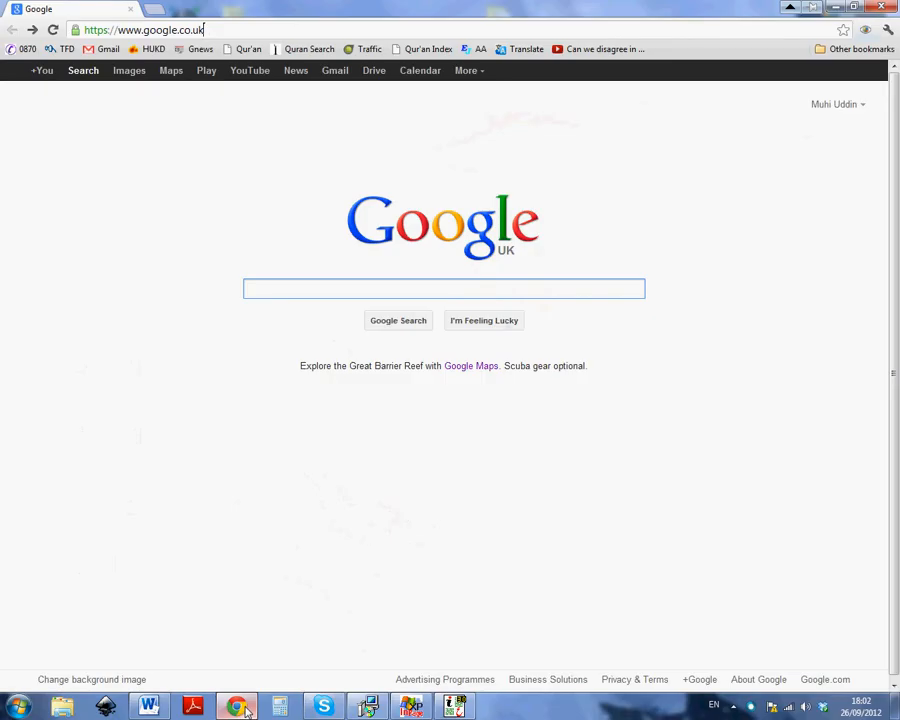
mouse_move(246, 709)
left_click(156, 12)
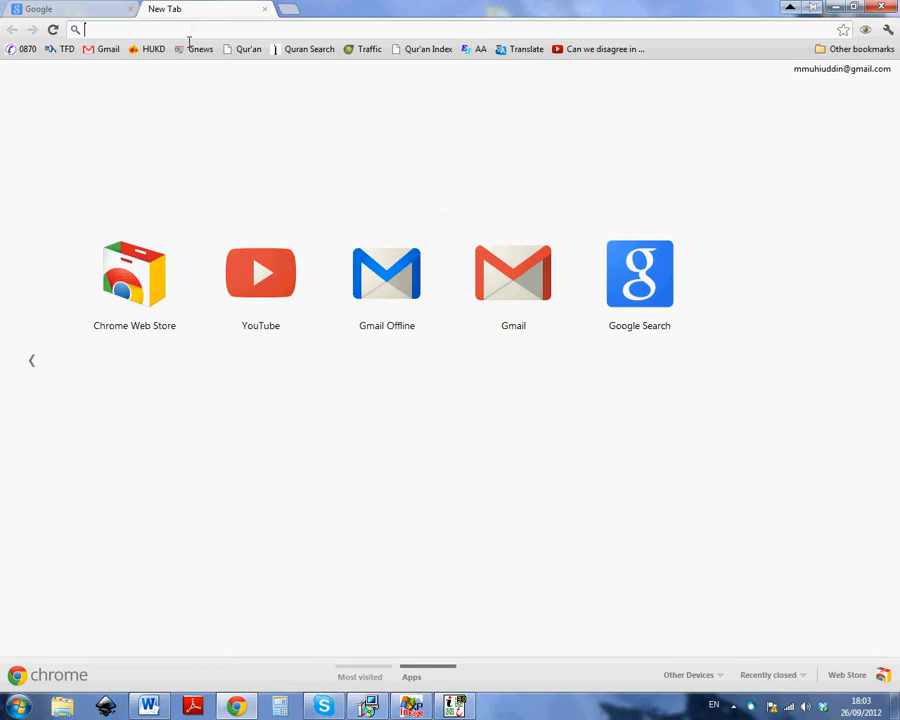
type("ur")
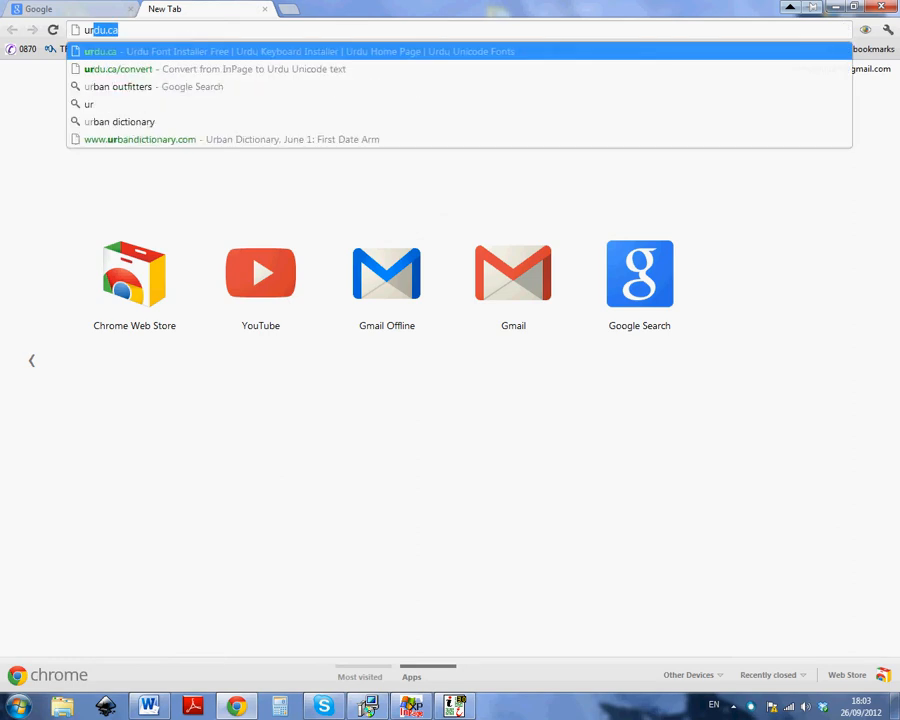
type("du.")
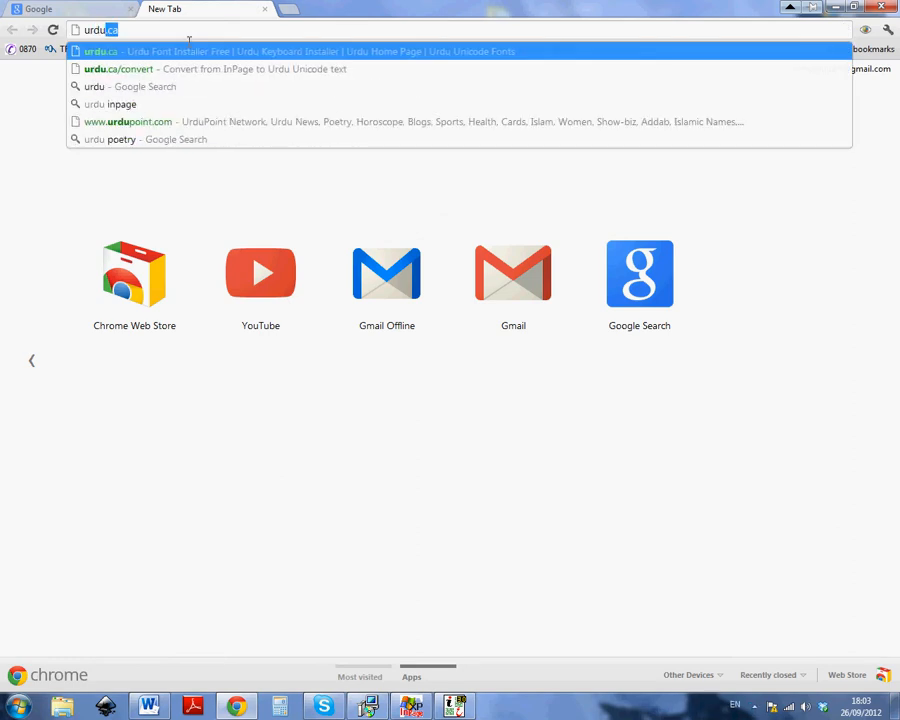
type("ca")
key("Return")
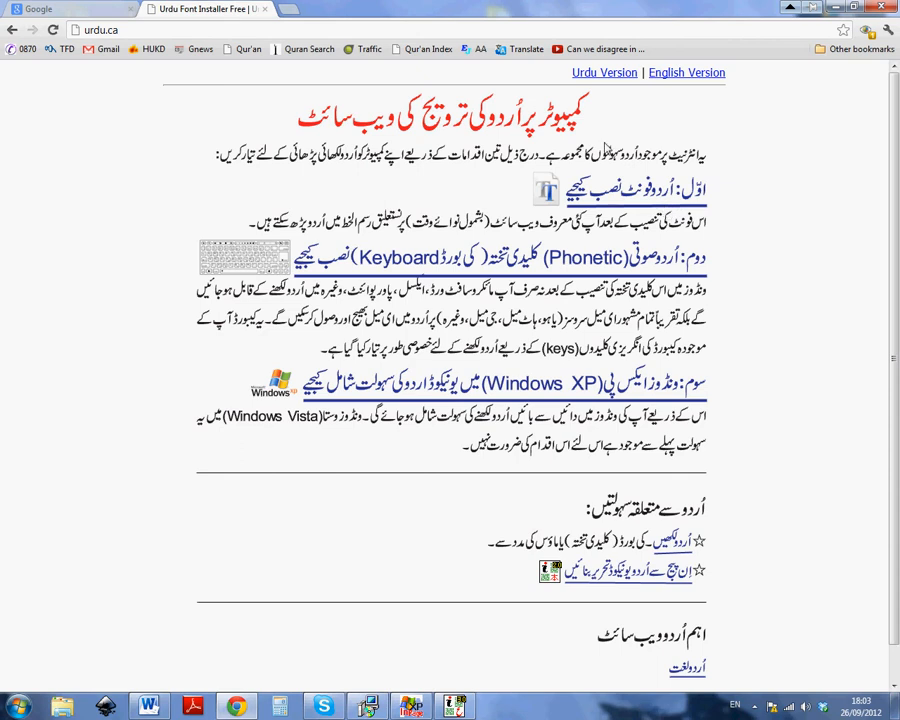
- Go to the site's Urdu font installation page and download the Jameel Noori Nastaleeq Urdu Fonts Installer for Windows
left_click(611, 200)
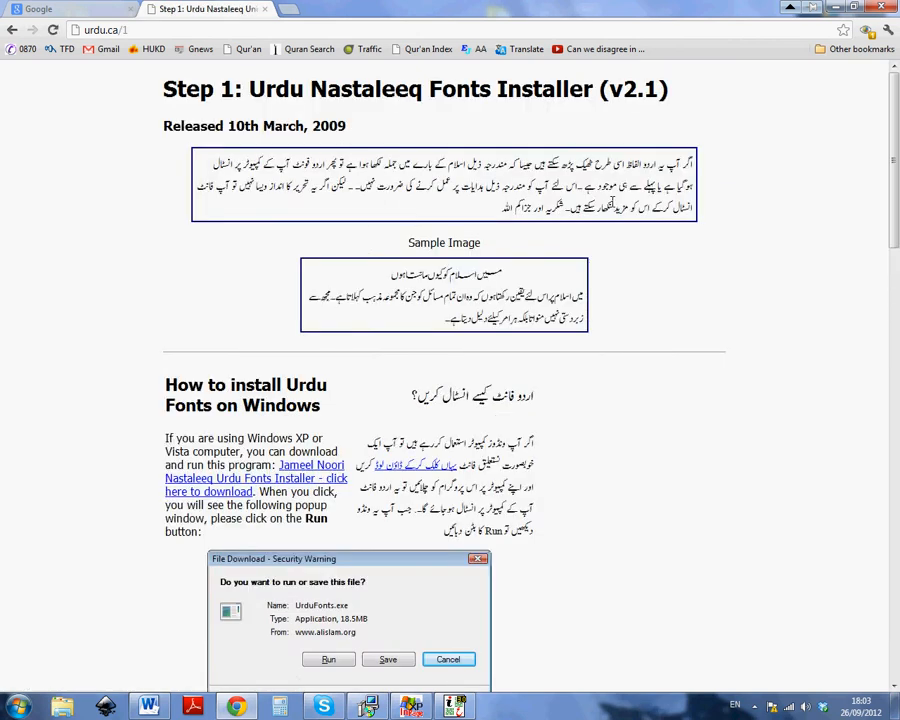
scroll(392, 392, "down", 1)
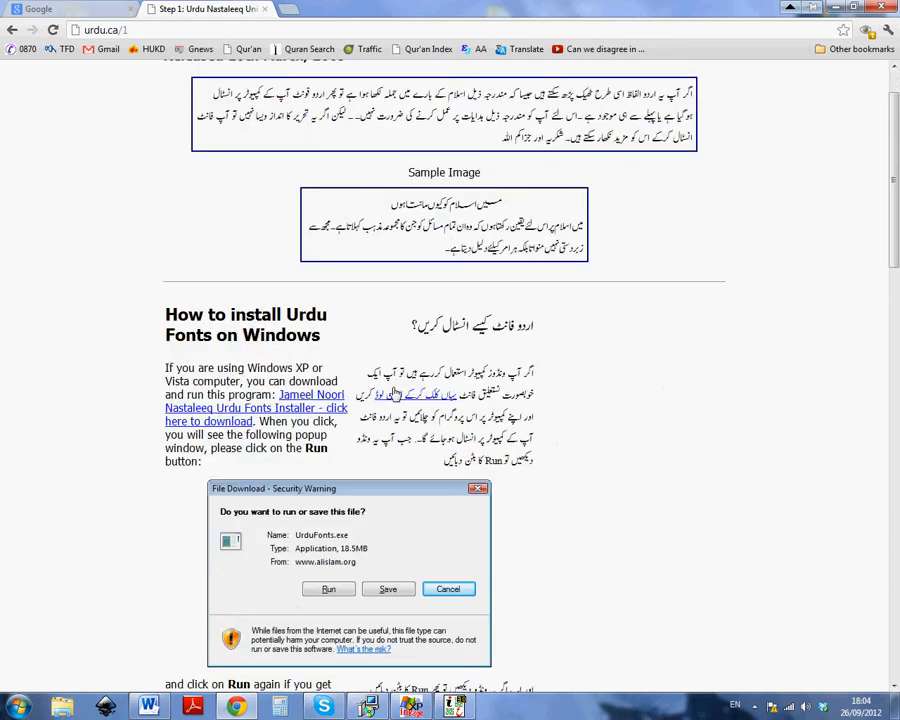
scroll(393, 393, "down", 3)
scroll(393, 393, "down", 5)
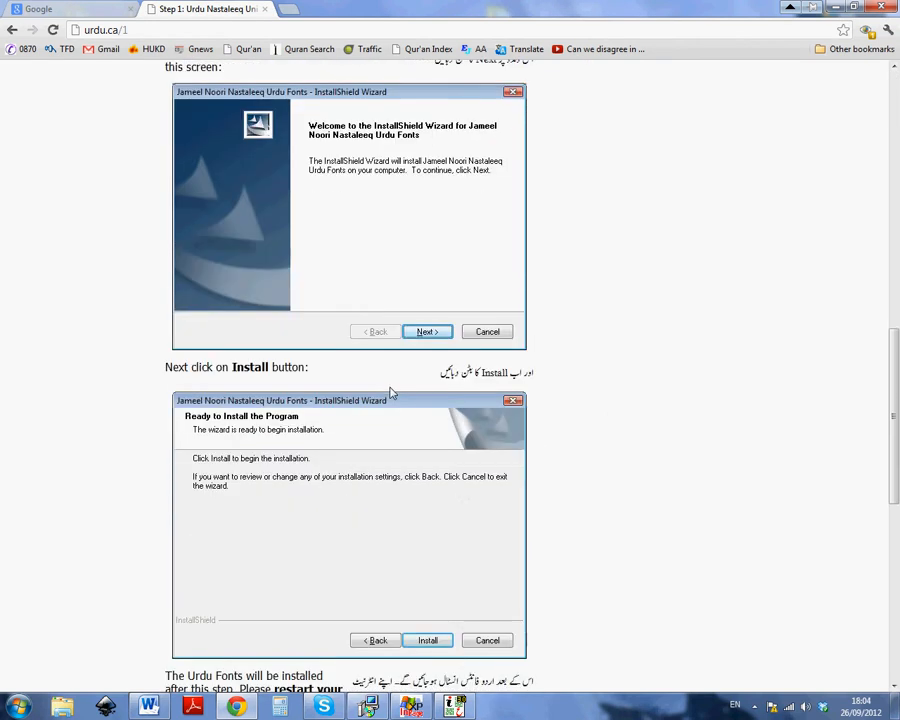
scroll(392, 393, "down", 7)
scroll(392, 393, "up", 5)
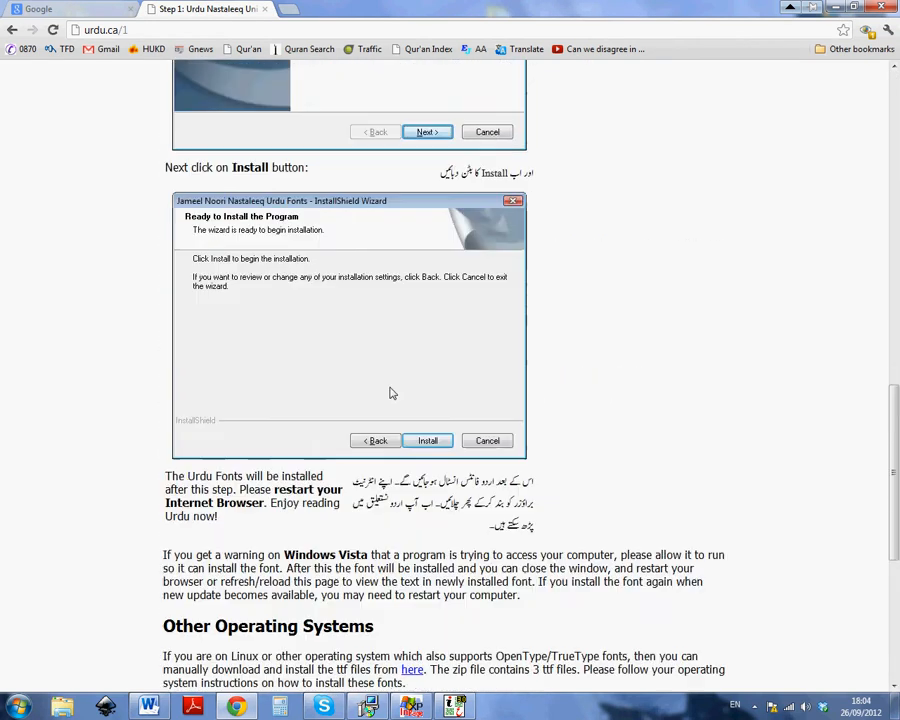
scroll(392, 393, "up", 13)
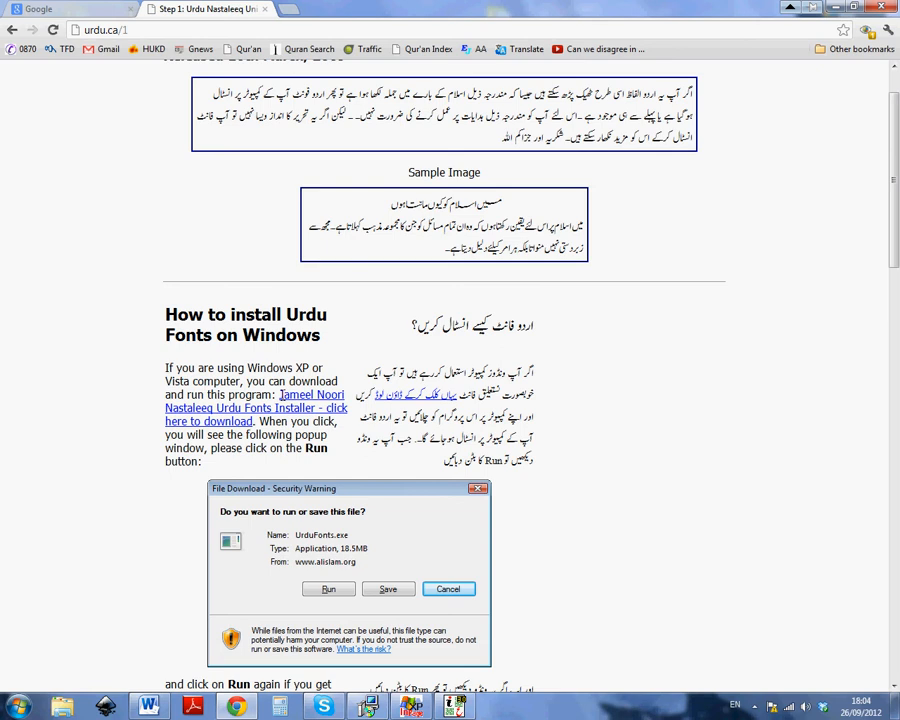
left_click(311, 401)
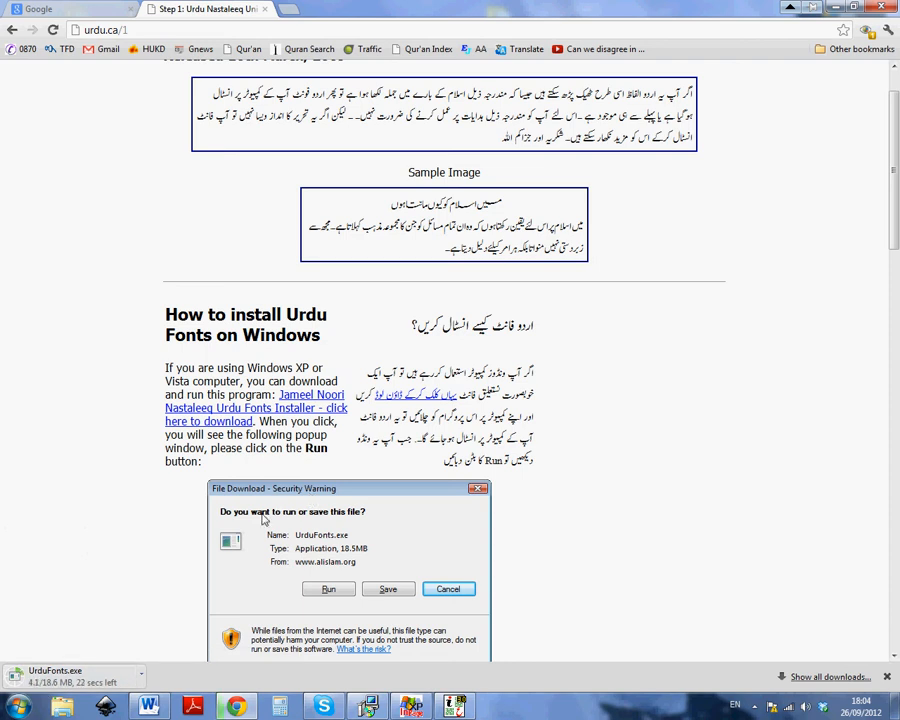
- Run the downloaded UrduFonts.exe and start installing the Jameel Noori Nastaleeq Urdu Fonts
scroll(355, 495, "down", 2)
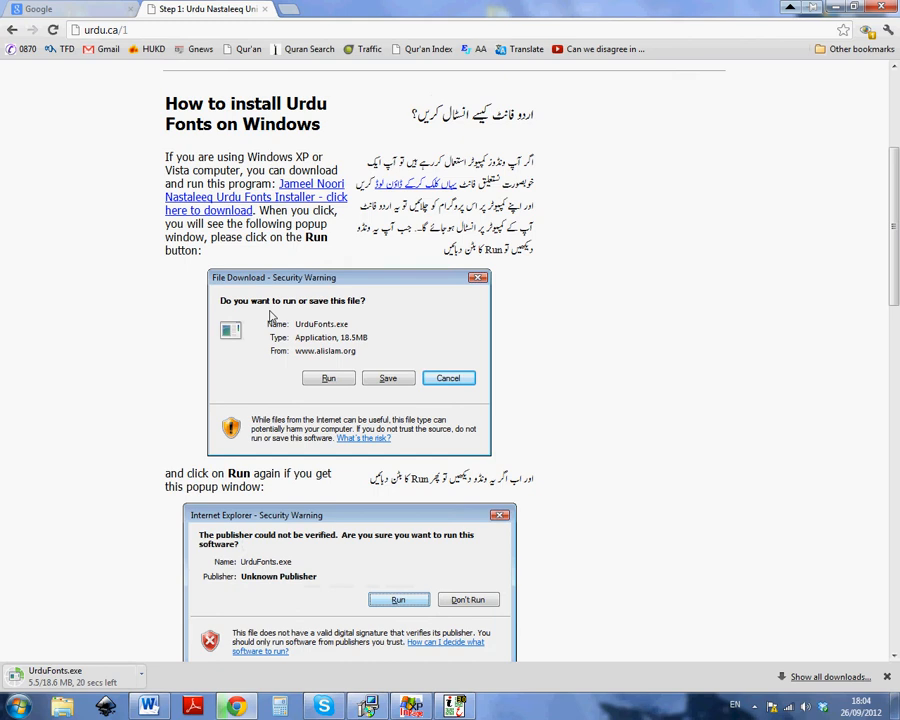
scroll(352, 405, "down", 5)
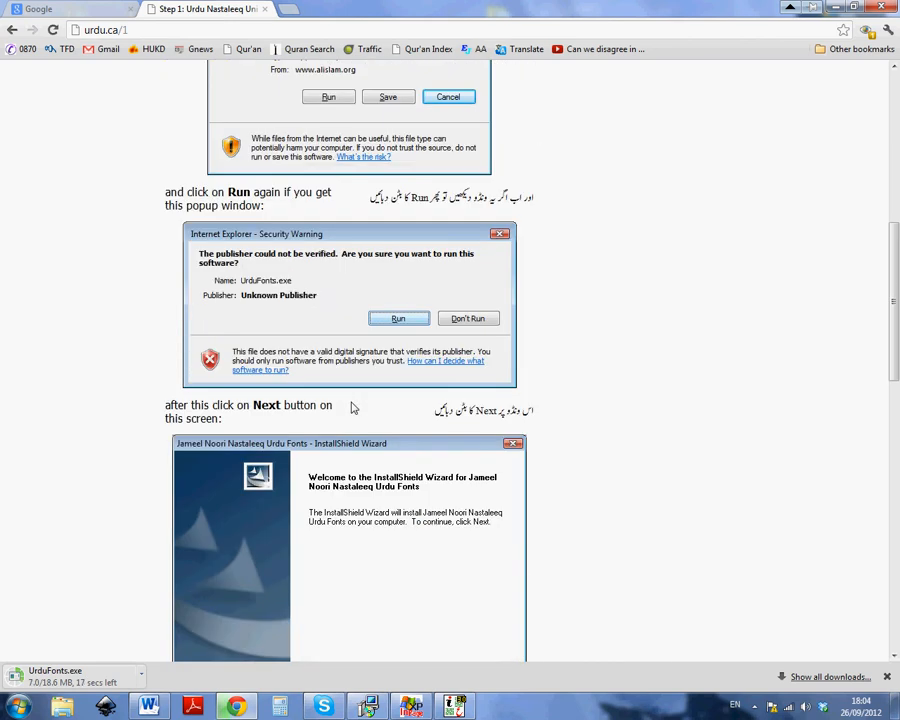
scroll(352, 405, "down", 5)
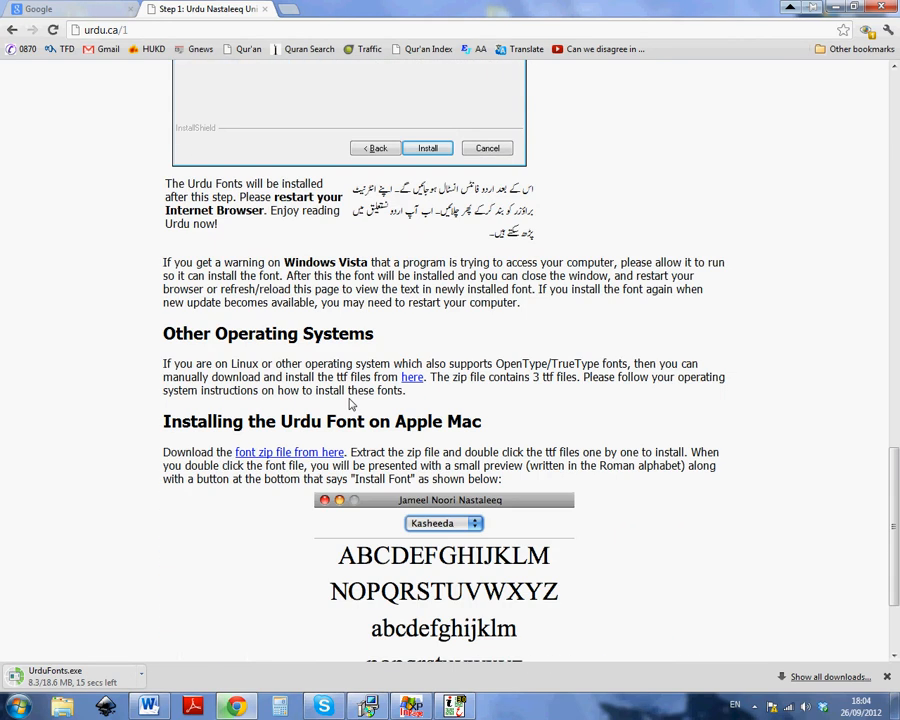
scroll(258, 412, "up", 4)
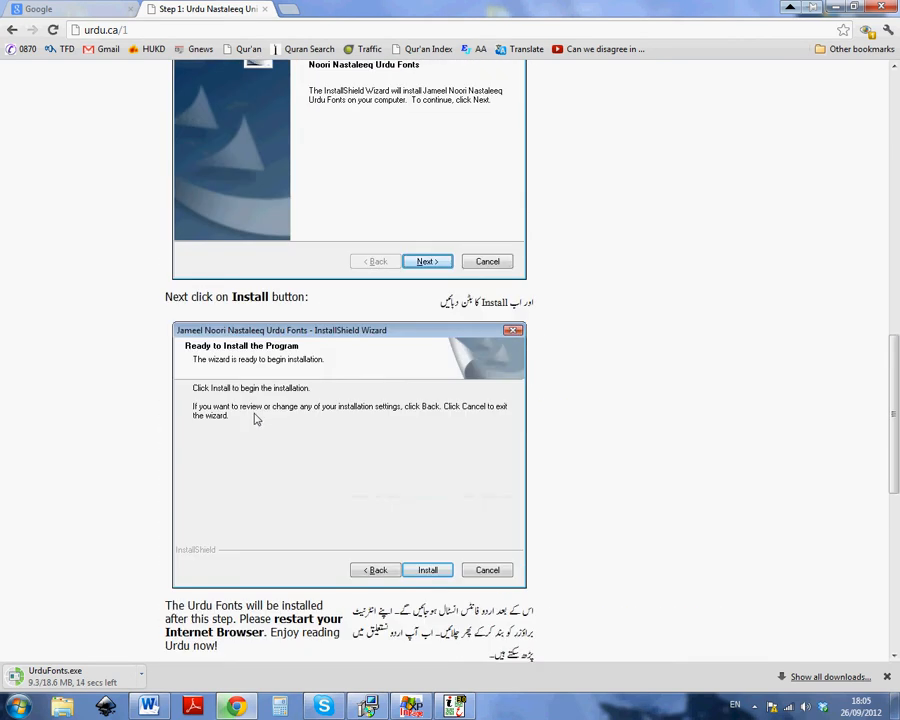
scroll(260, 421, "down", 5)
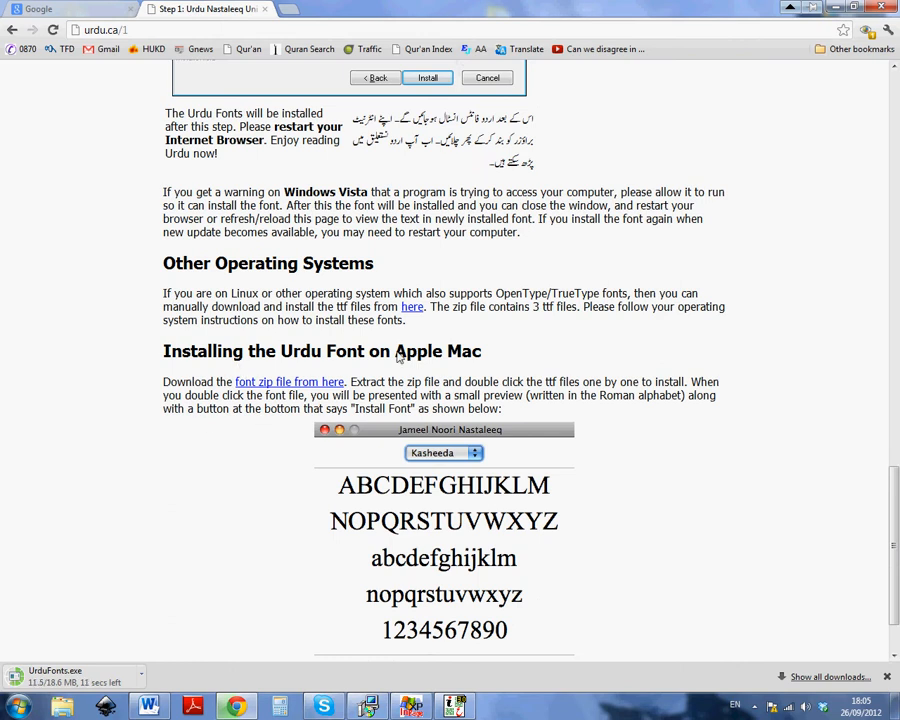
scroll(399, 357, "down", 1)
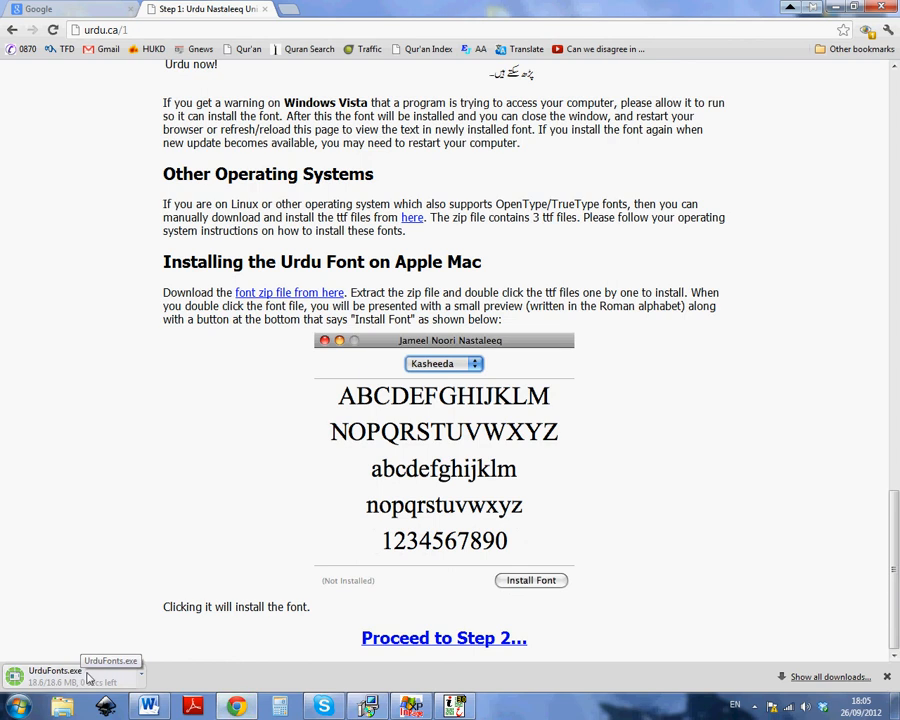
left_click(84, 674)
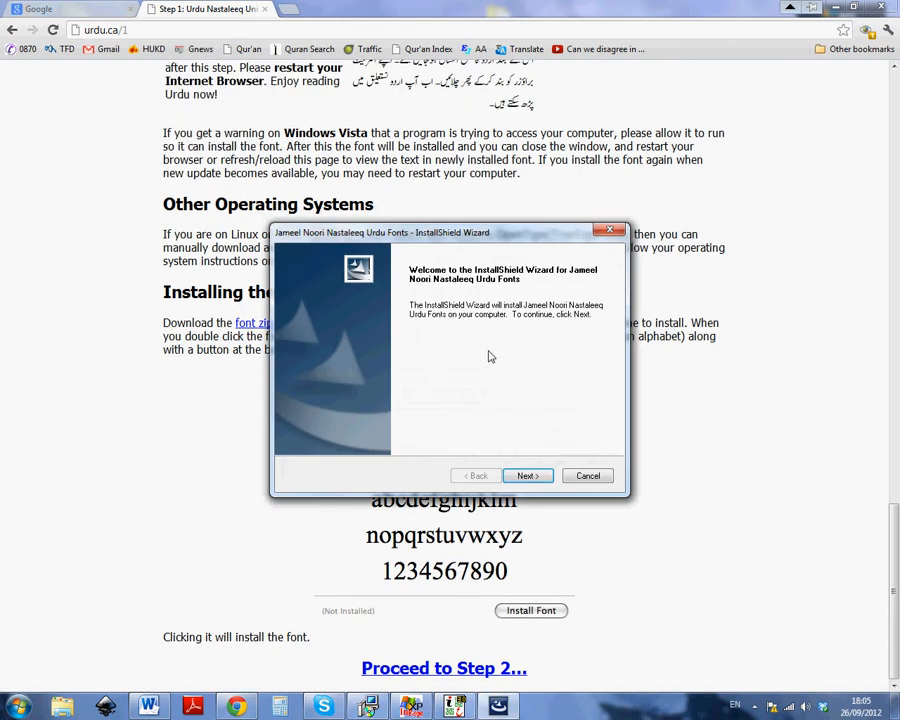
left_click(527, 476)
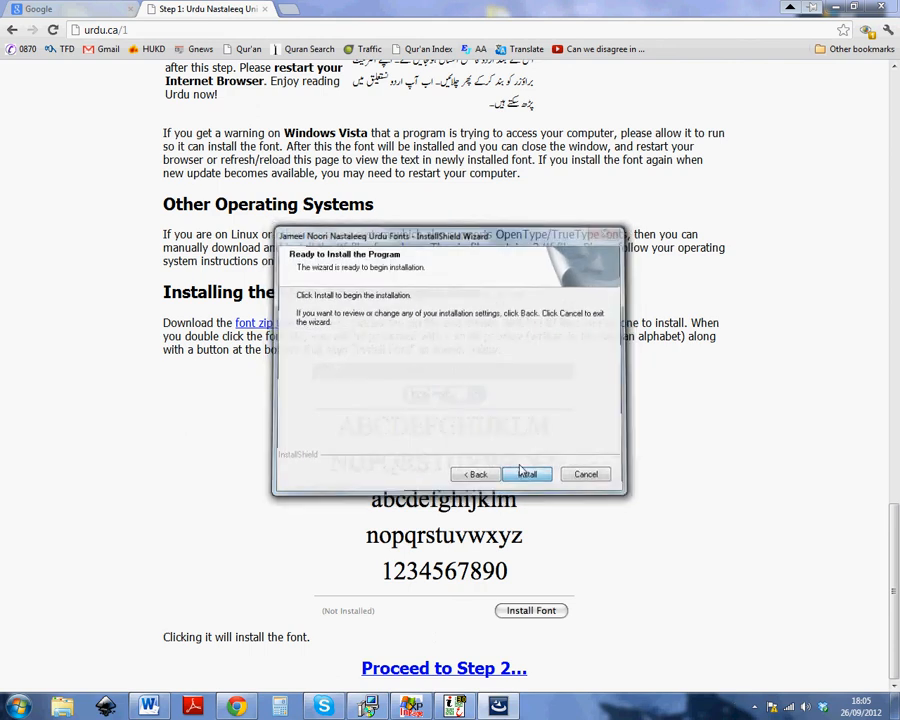
left_click(527, 476)
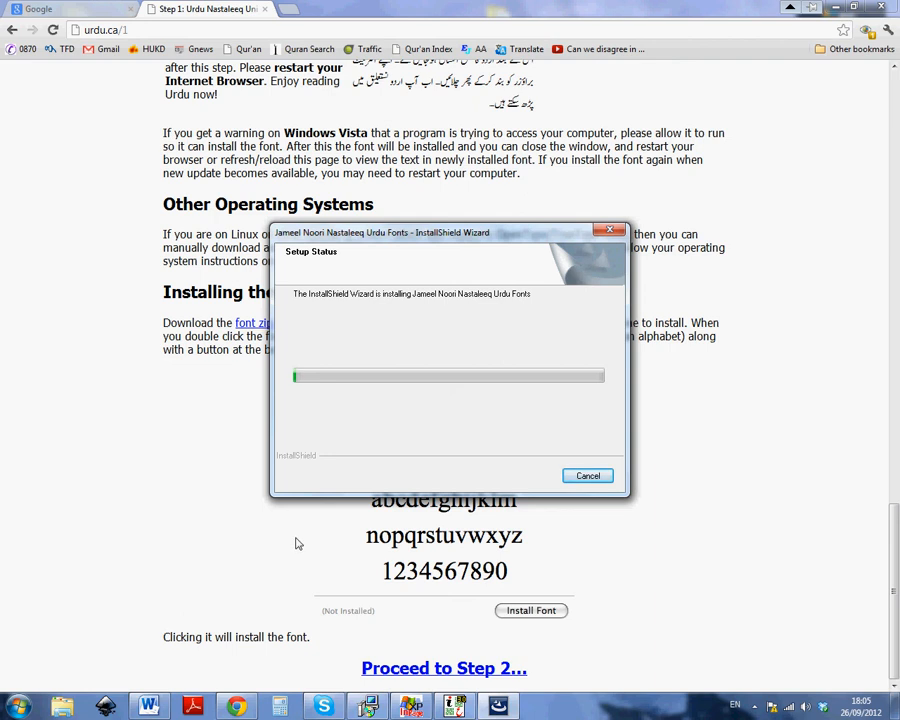
- Close the open Word window and finish the font installation wizard
right_click(149, 705)
left_click(168, 671)
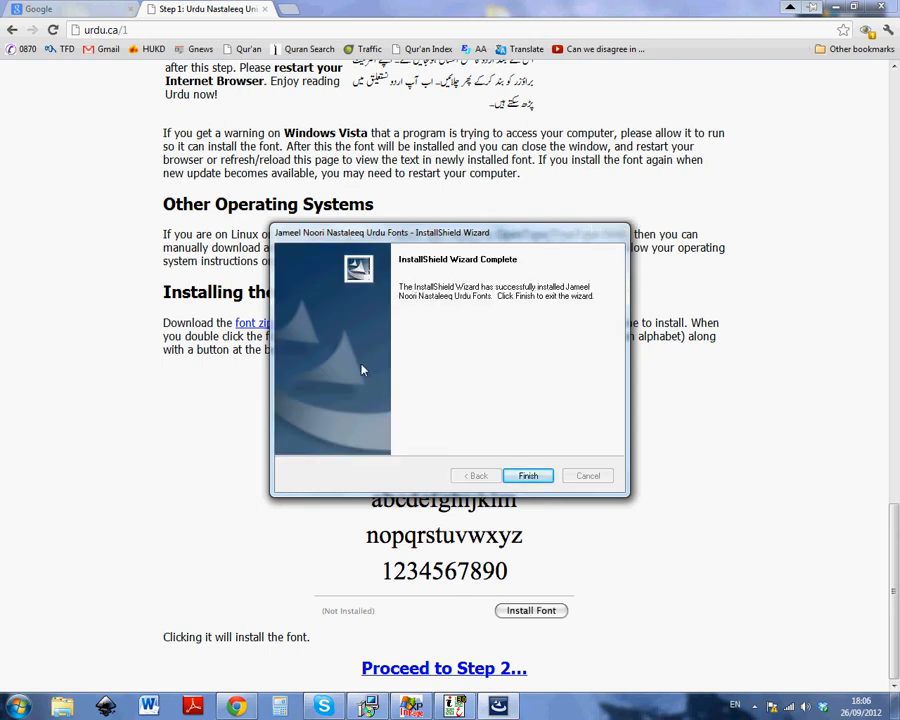
left_click(530, 477)
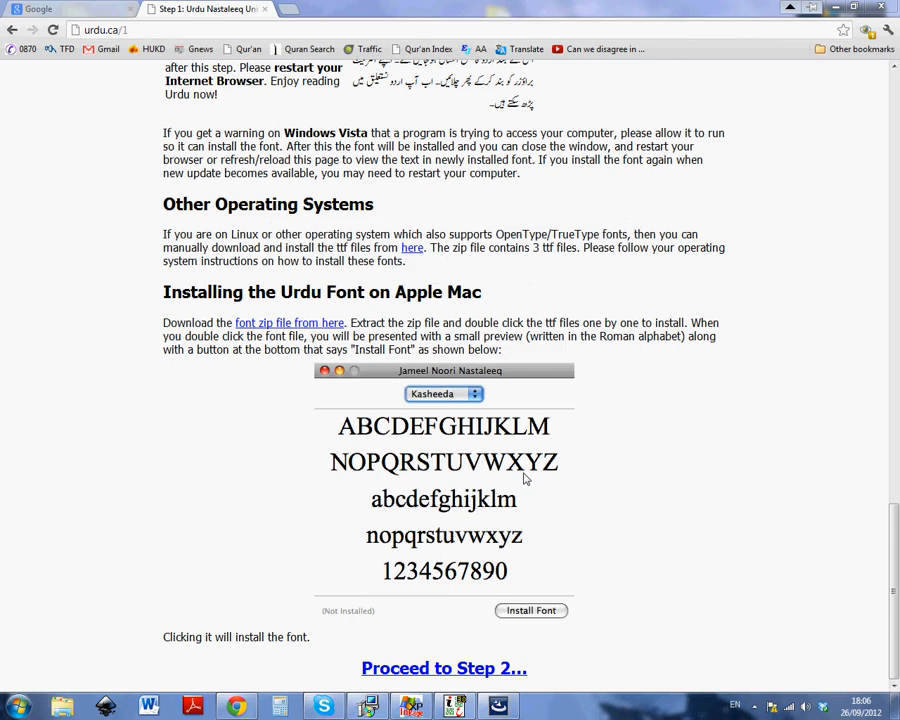
- Return to the urdu.ca home page, go to the phonetic keyboard page, and download the Urdu Phonetic Keyboard Installer
scroll(450, 300, "up", 3)
left_click(12, 30)
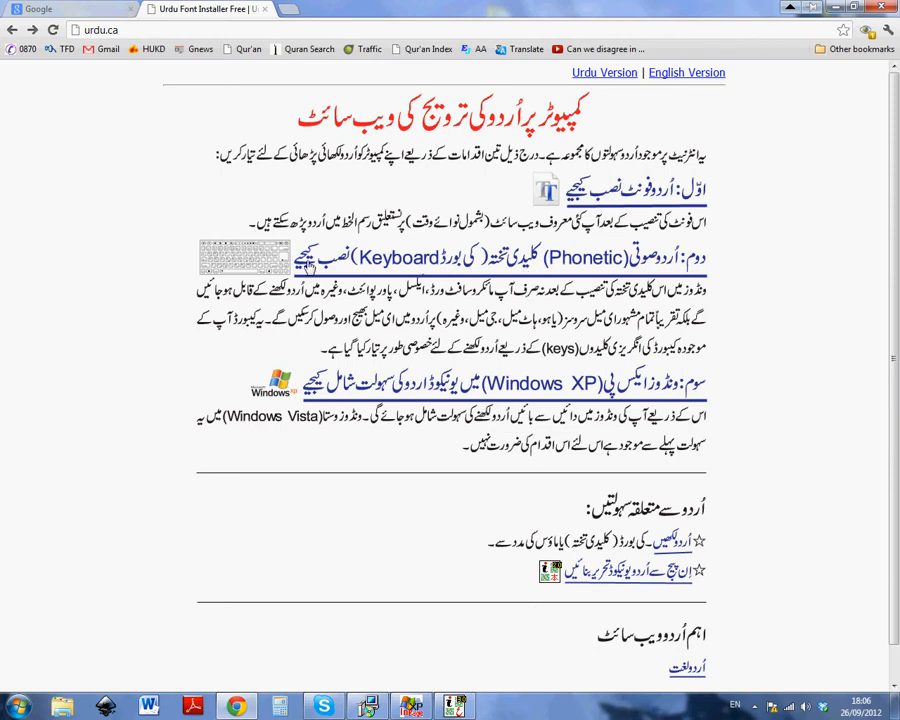
left_click(369, 268)
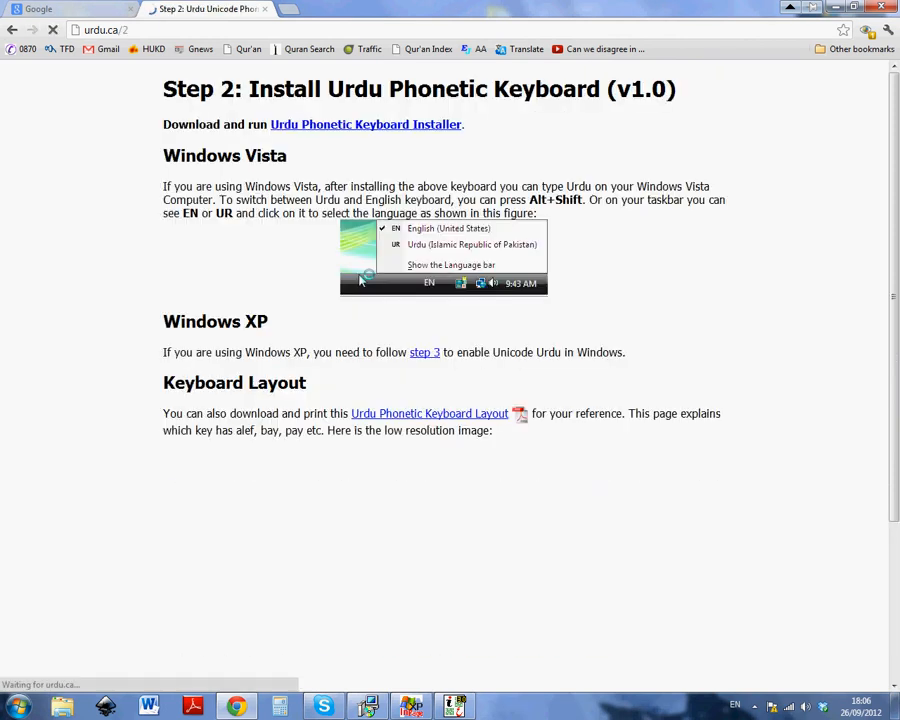
scroll(545, 422, "down", 3)
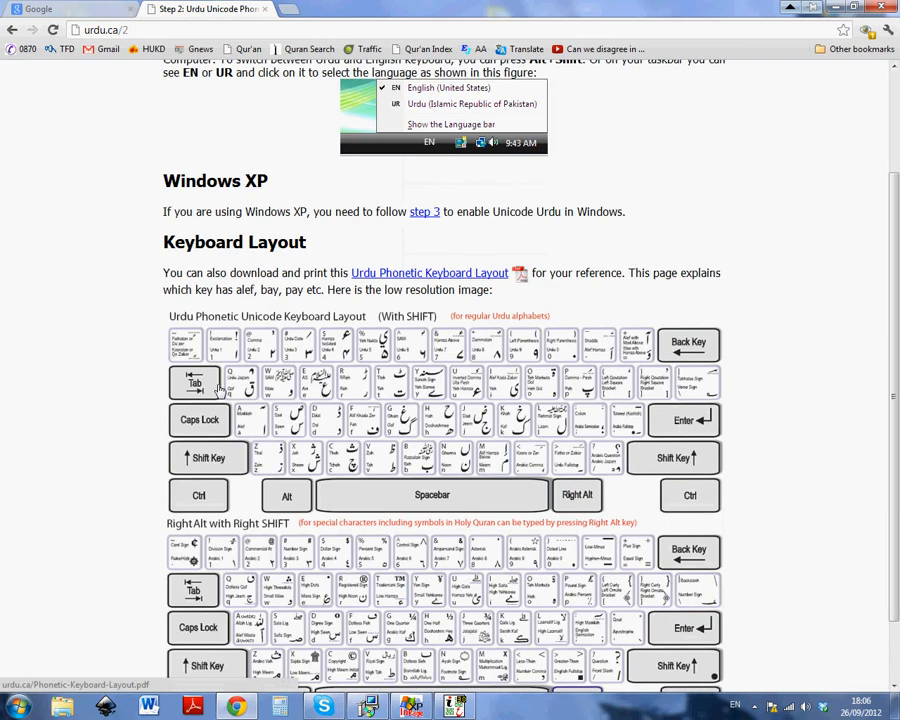
scroll(310, 398, "down", 1)
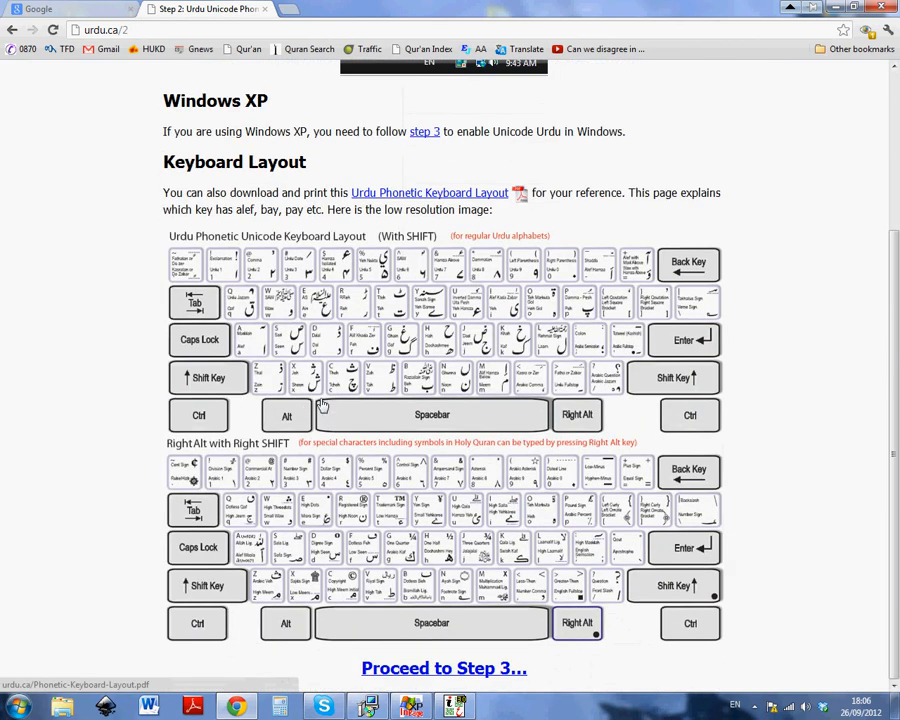
scroll(315, 388, "up", 3)
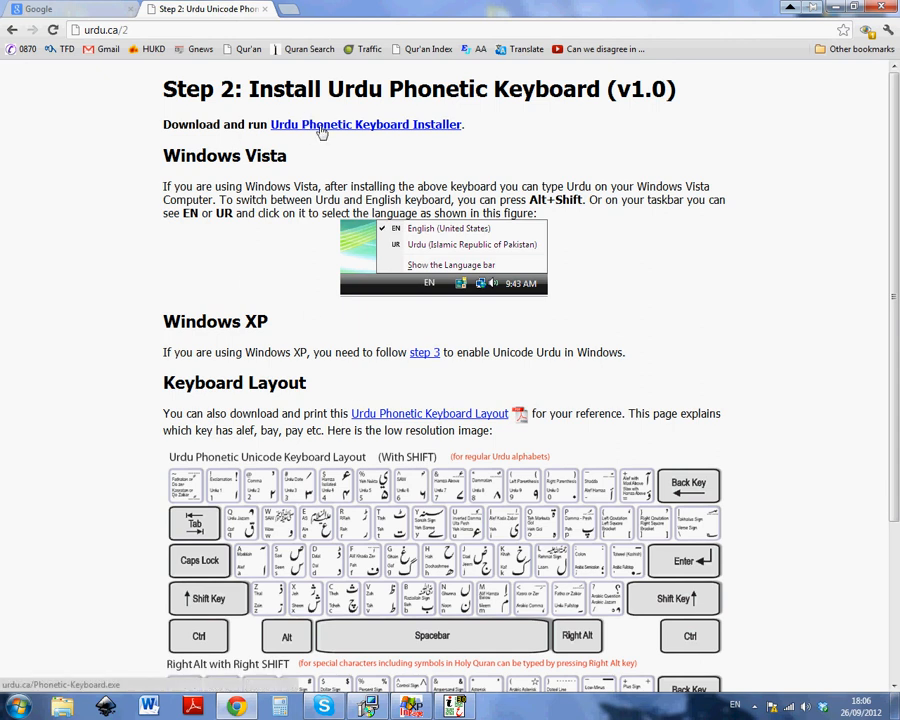
left_click(387, 129)
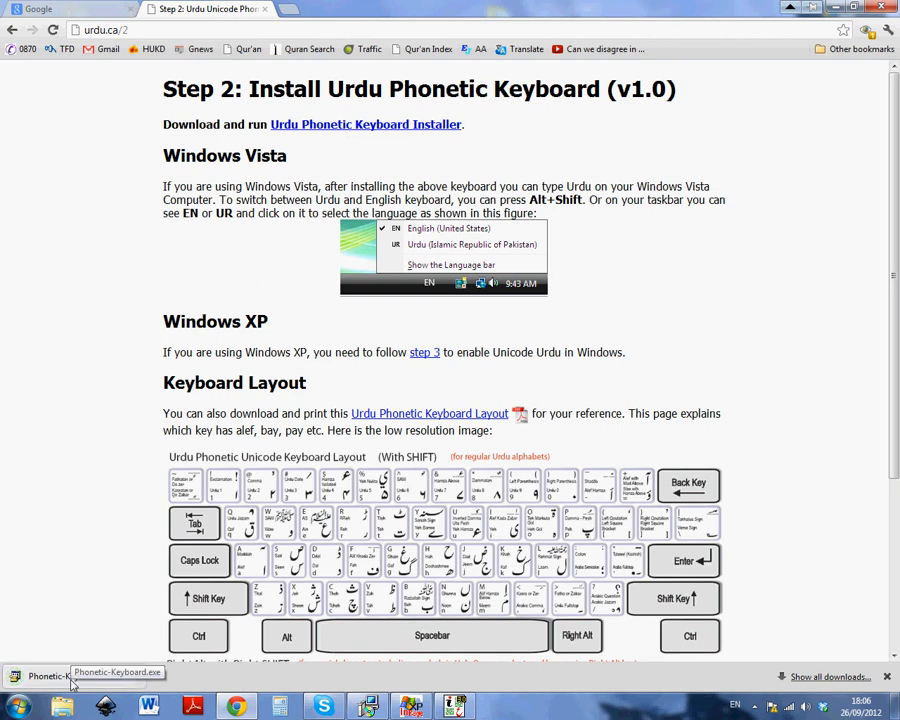
- Run the downloaded Phonetic-Keyboard.exe, repair the Urdu Phonetic Keyboard 1.0 layout, and close the setup wizard
left_click(70, 676)
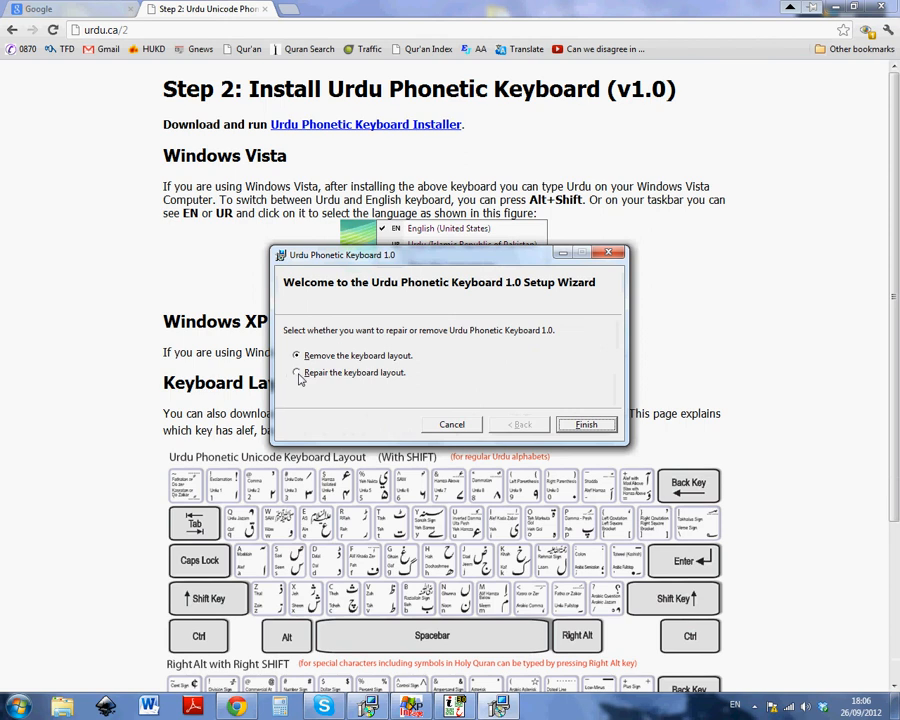
left_click(304, 373)
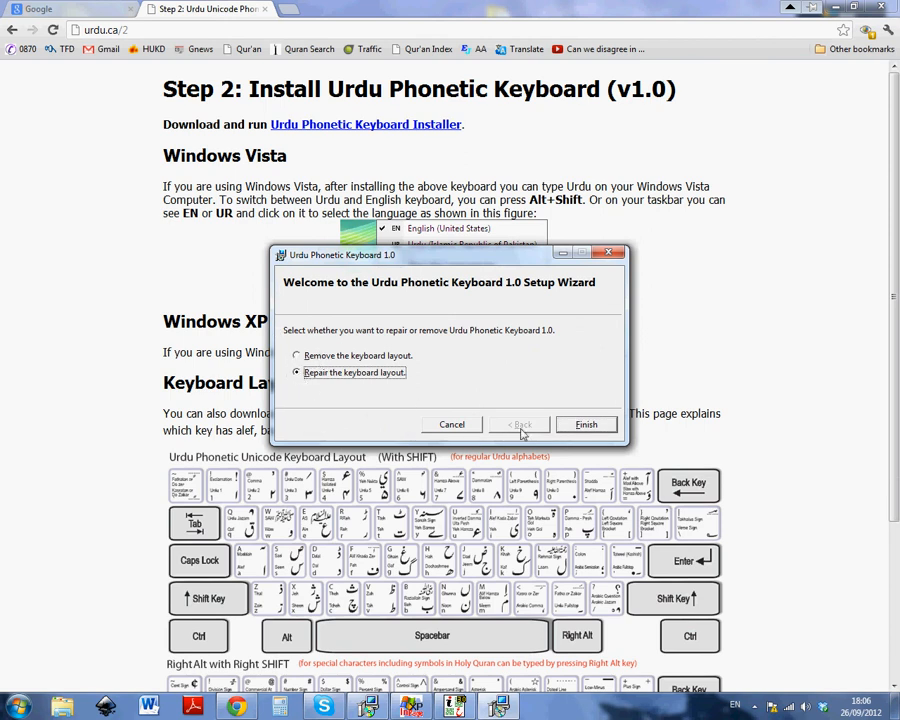
left_click(585, 424)
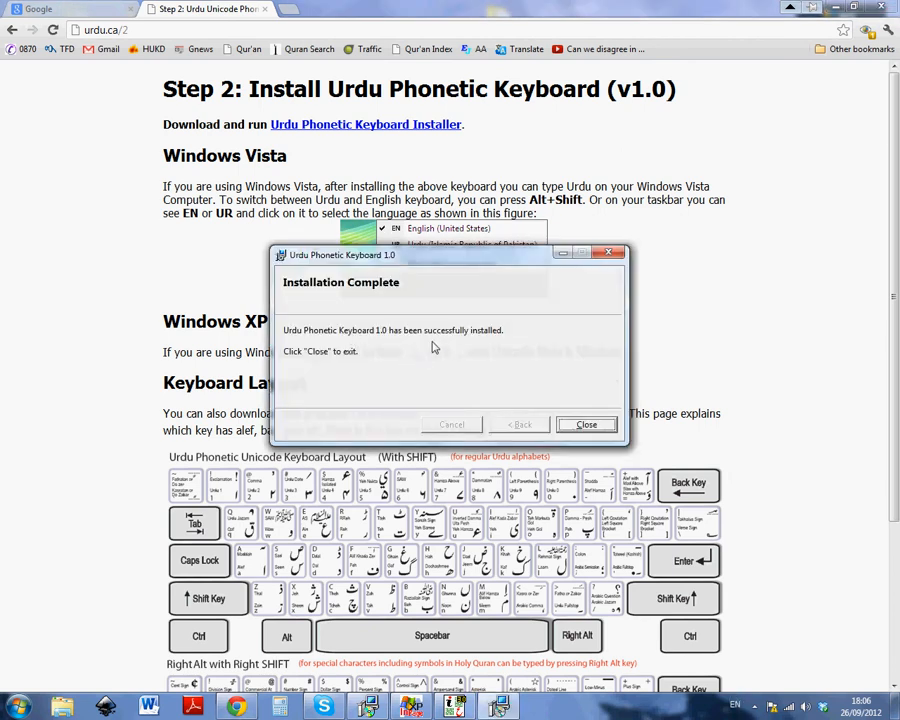
left_click(586, 424)
- Check the available input languages and remove Urdu (Islamic Republic of Pakistan) from the installed services in the input language settings
left_click(736, 706)
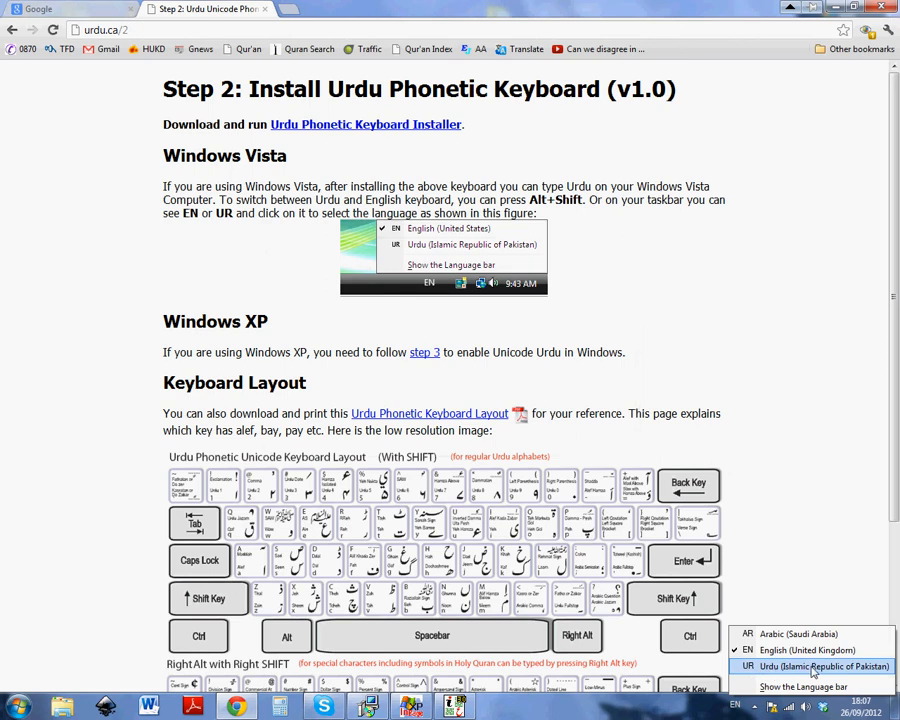
left_click(773, 477)
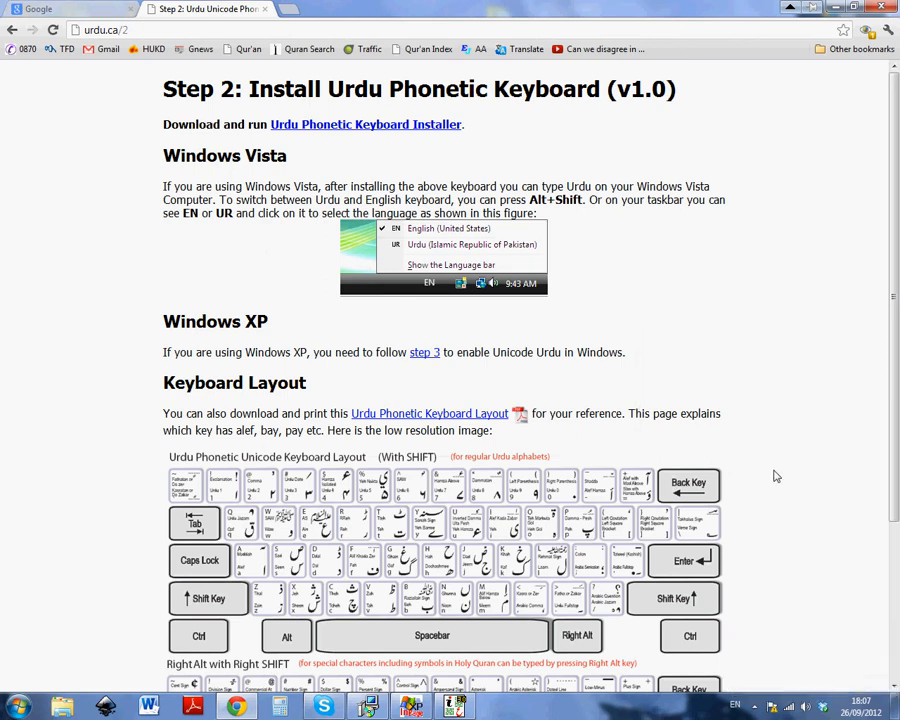
right_click(736, 705)
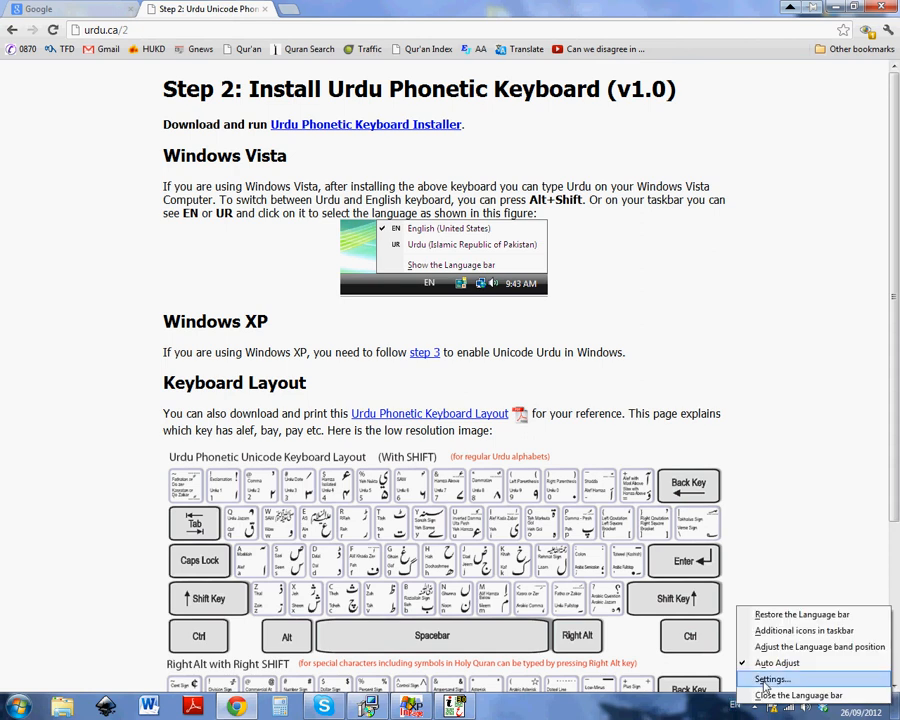
left_click(764, 686)
left_click(386, 133)
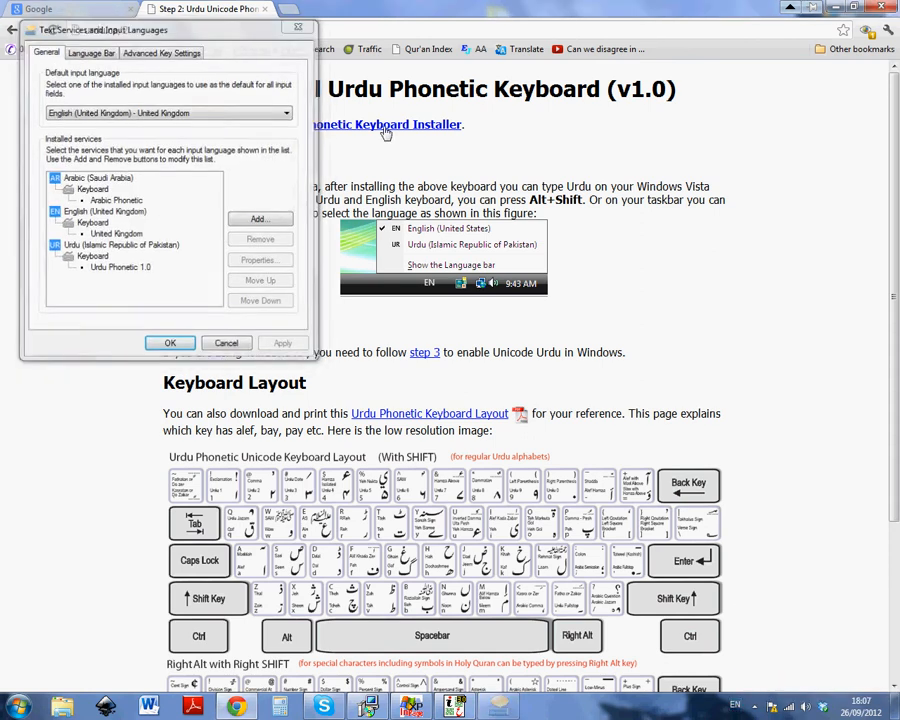
right_click(737, 706)
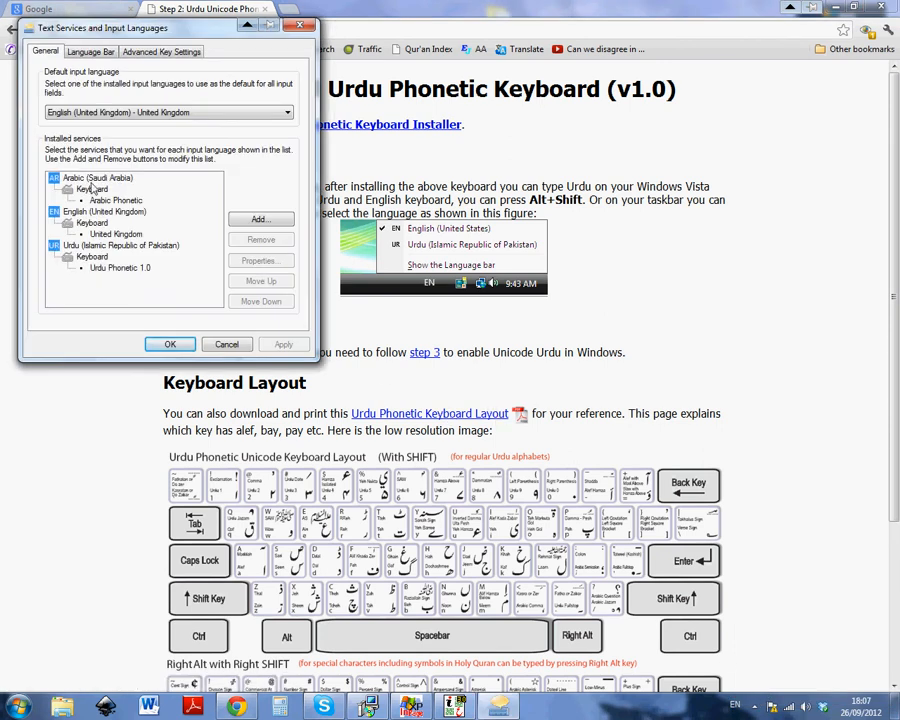
left_click(95, 245)
left_click(255, 239)
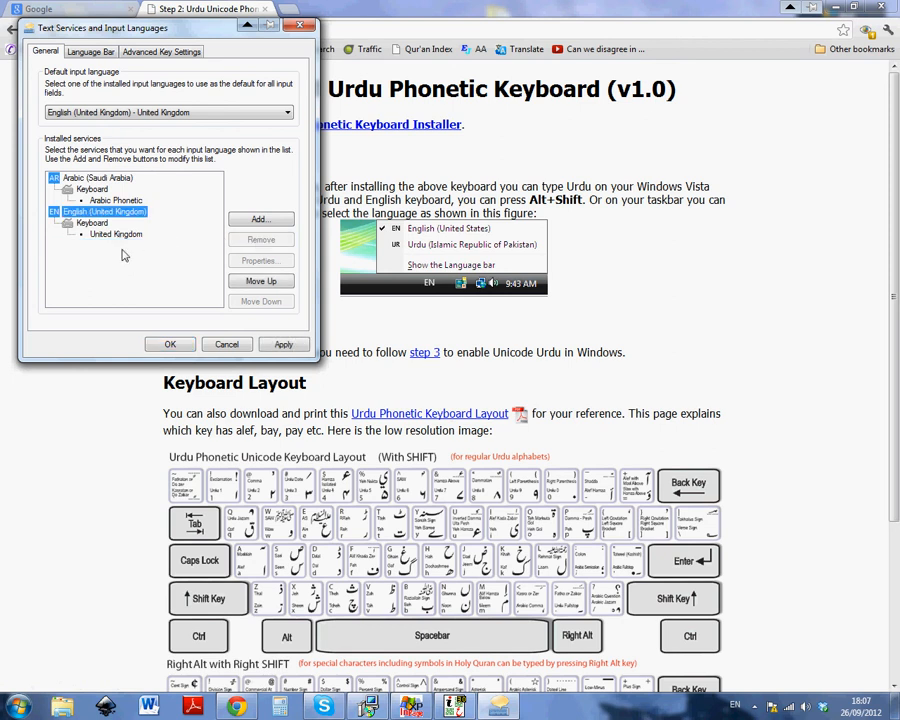
- Add the first of the two Urdu Phonetic 1.0 keyboards under Urdu (Islamic Republic of Pakistan) as an input language
left_click(259, 218)
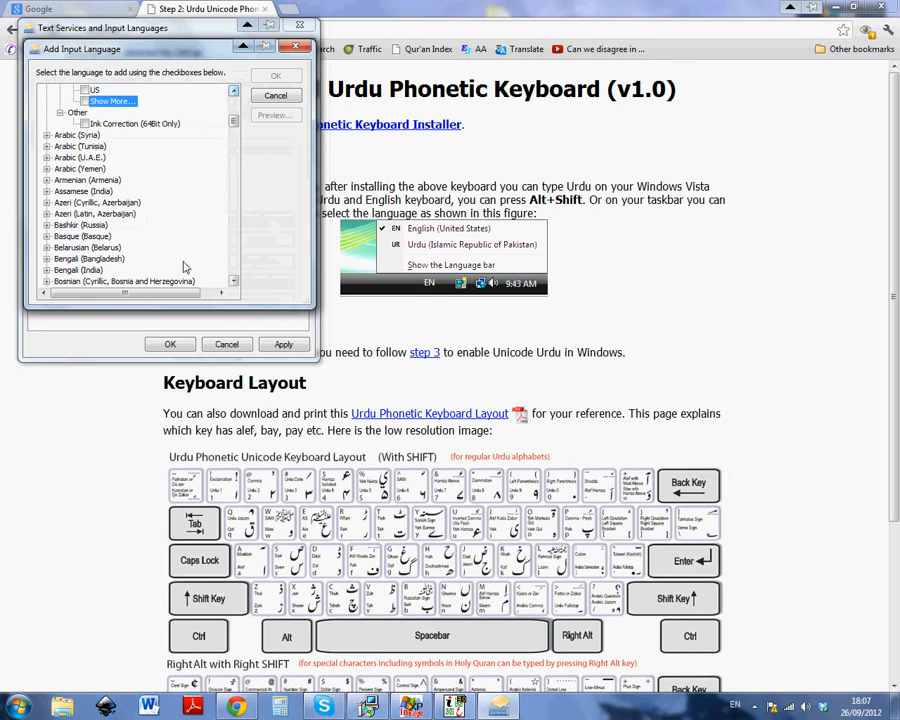
scroll(115, 231, "down", 7)
scroll(115, 231, "down", 20)
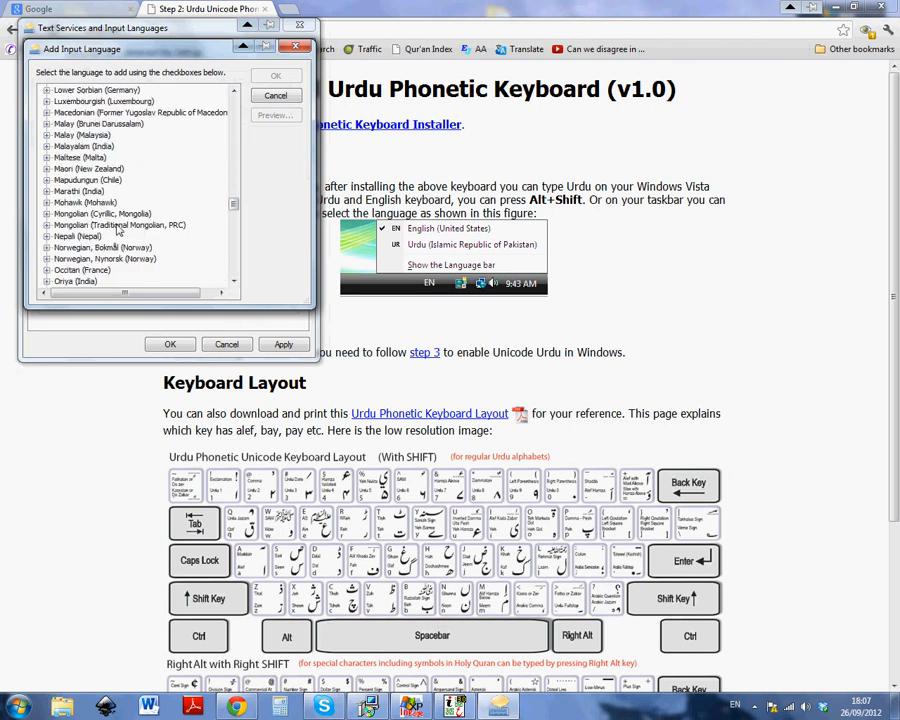
scroll(116, 225, "down", 20)
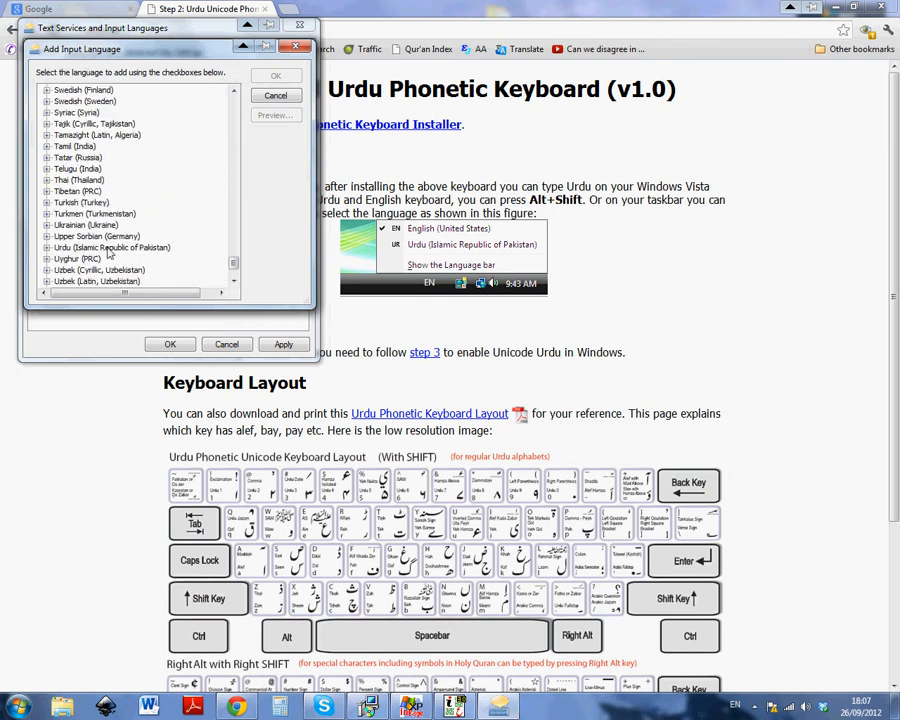
left_click(46, 248)
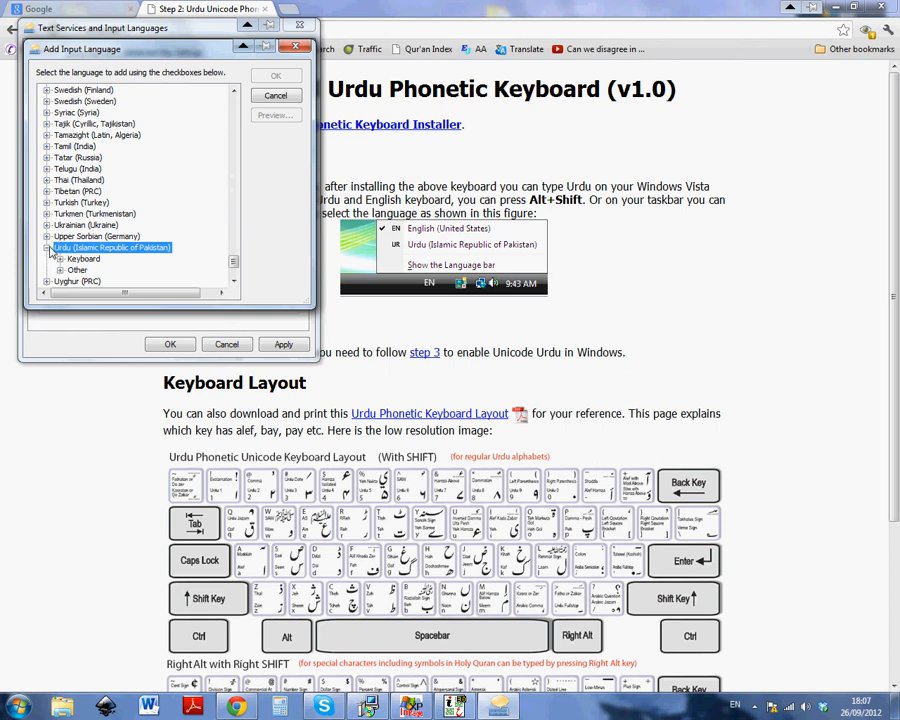
left_click(60, 260)
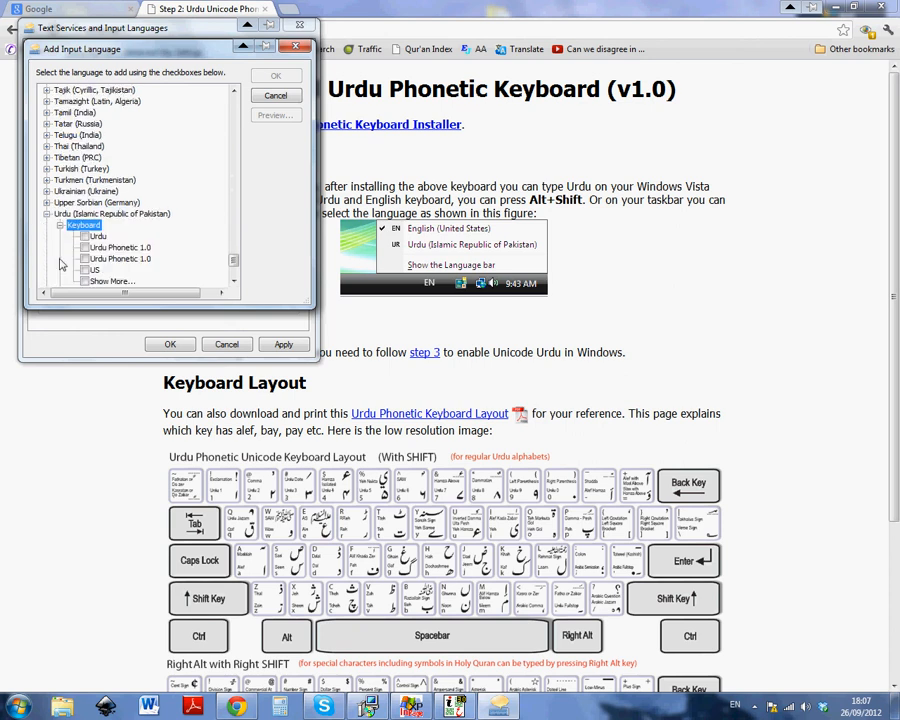
scroll(147, 232, "down", 1)
left_click(84, 213)
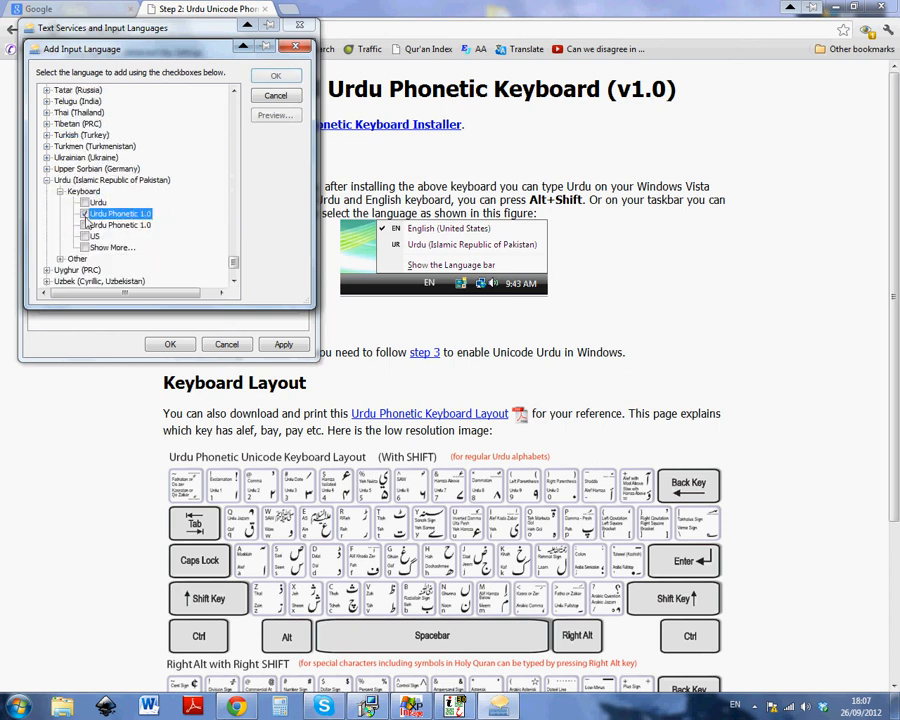
left_click(84, 225)
left_click(84, 225)
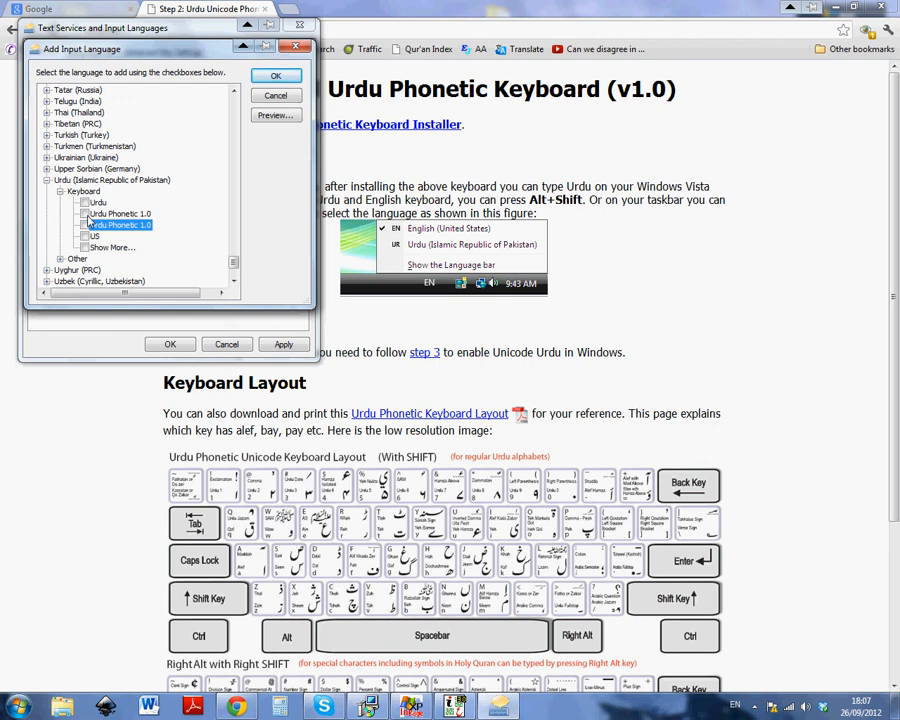
left_click(85, 213)
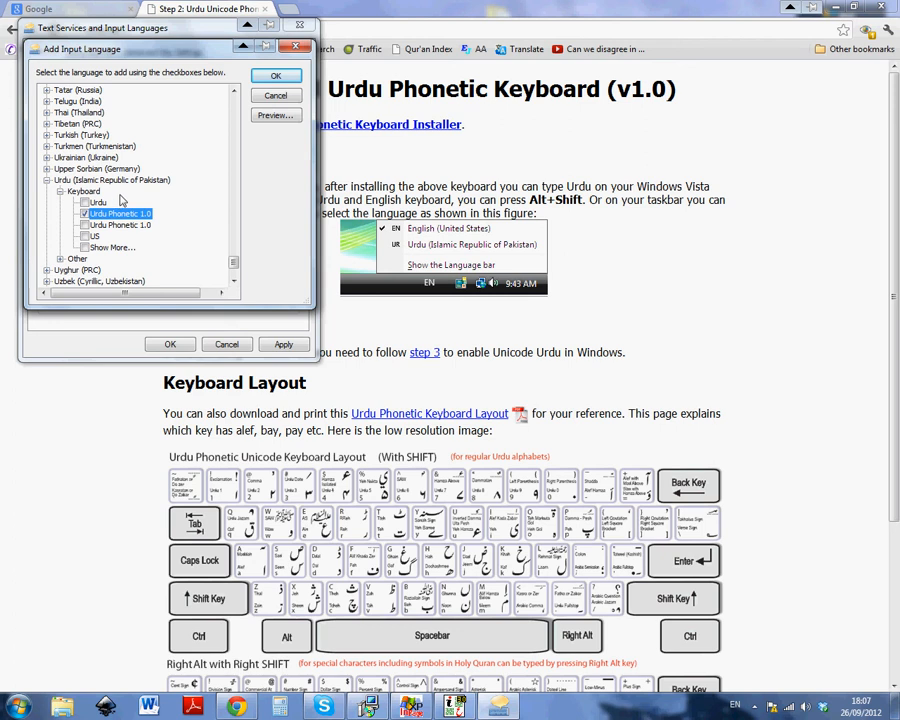
left_click(275, 76)
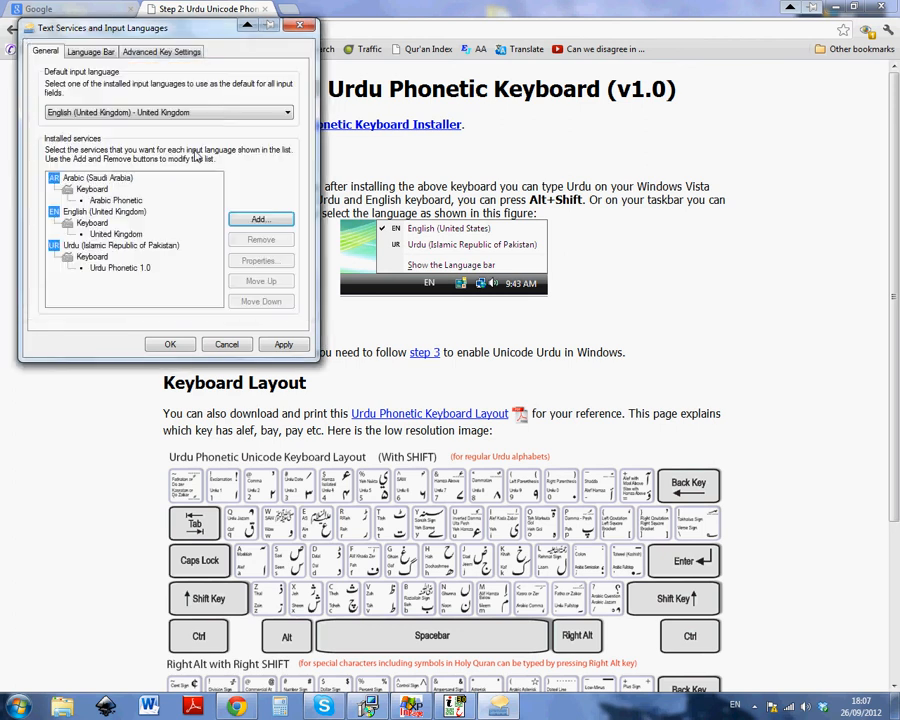
- Apply the input settings with English (United Kingdom) as the default language and check the available input languages
left_click(75, 112)
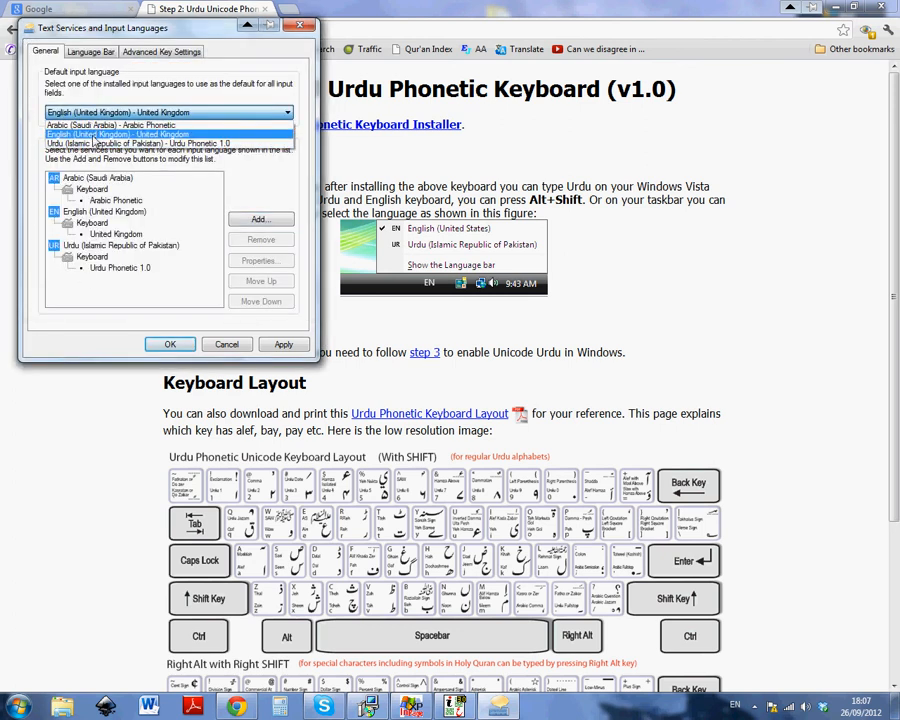
left_click(148, 134)
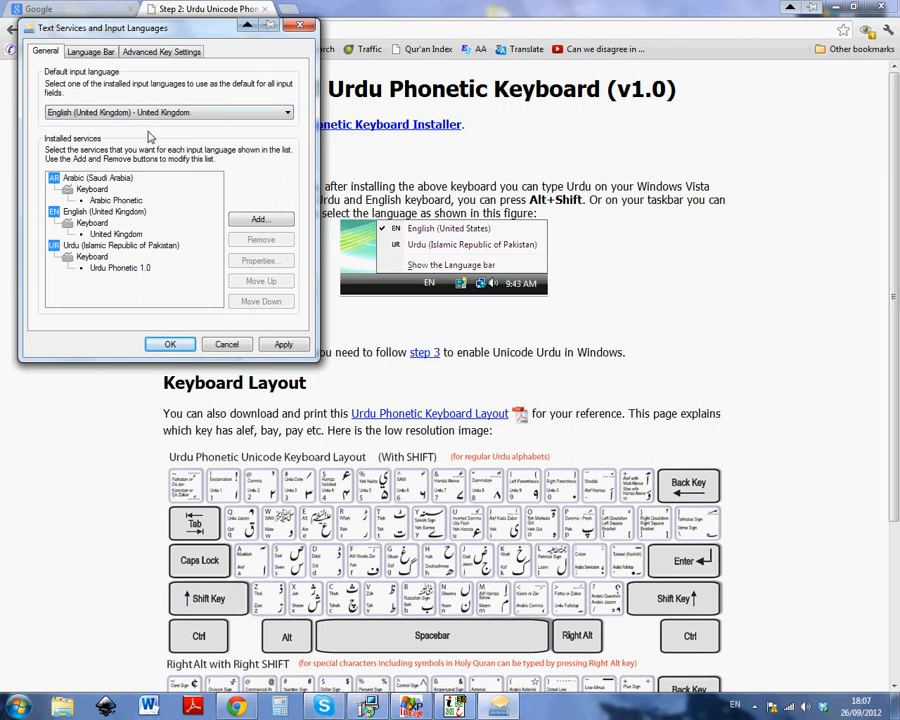
left_click(278, 345)
left_click(174, 344)
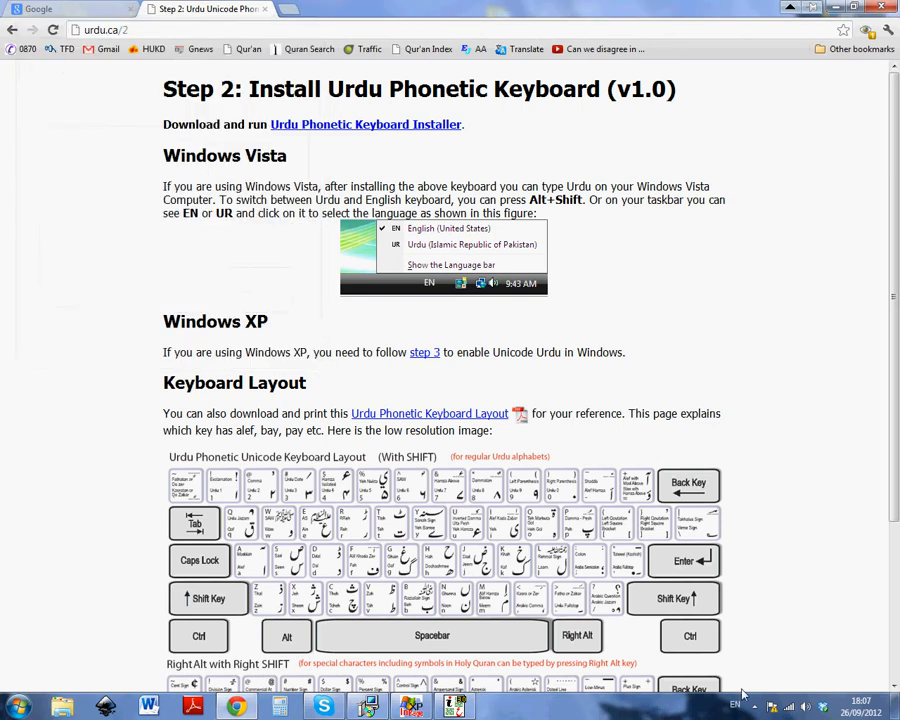
left_click(736, 707)
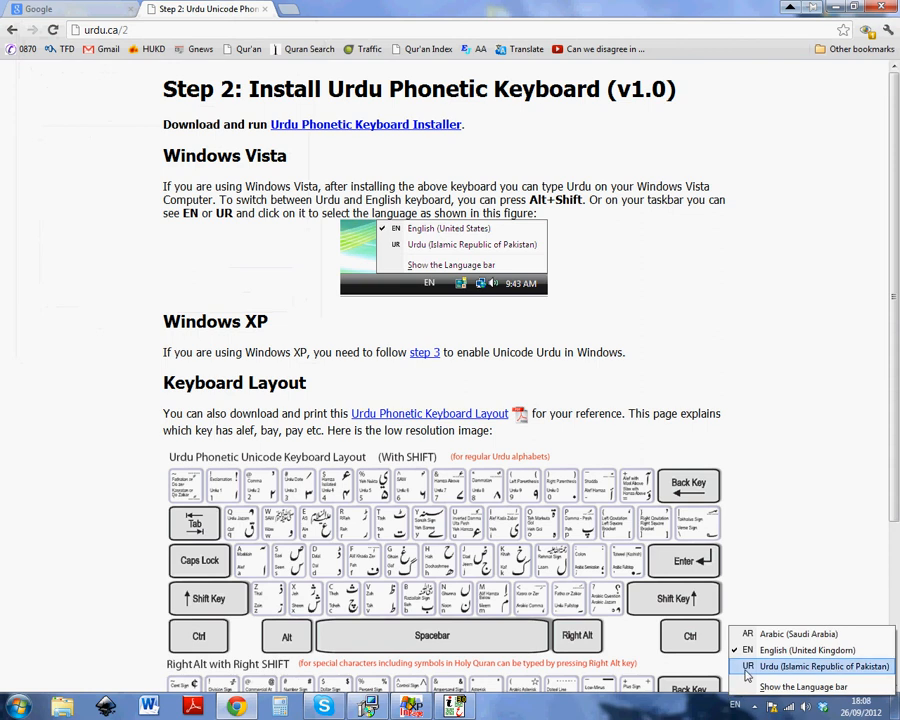
left_click(830, 439)
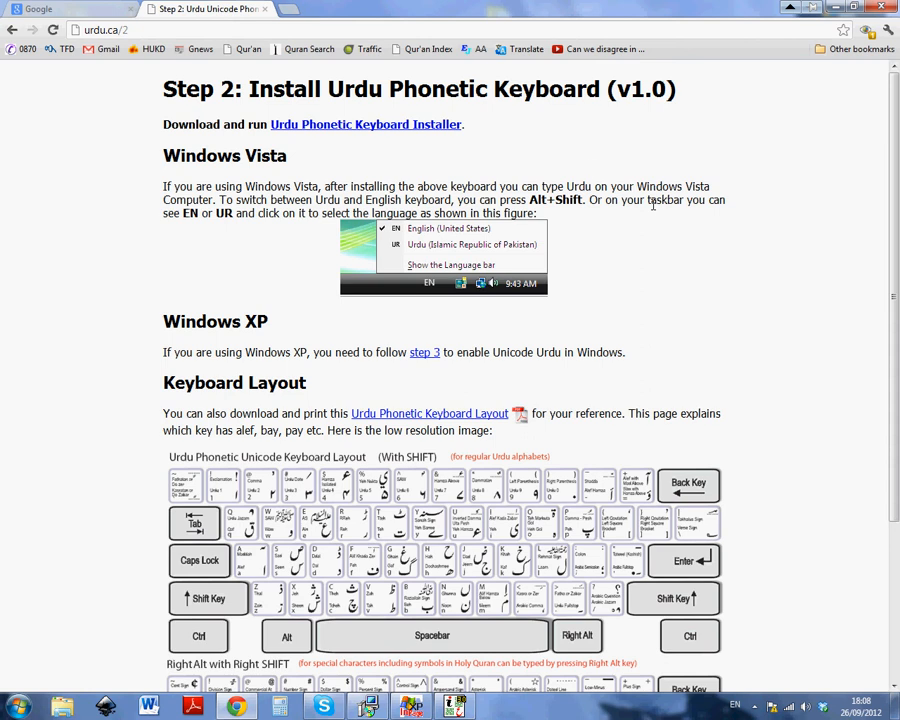
- Minimize the browser, look through the files in the Inpage Work folder on the desktop, and close the folder
left_click(835, 8)
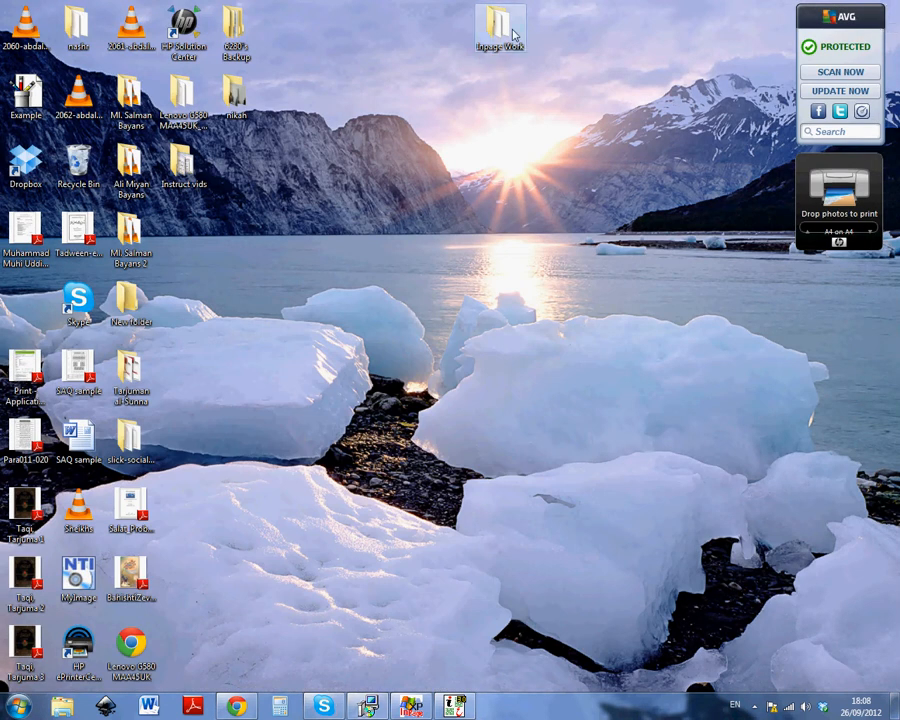
double_click(513, 35)
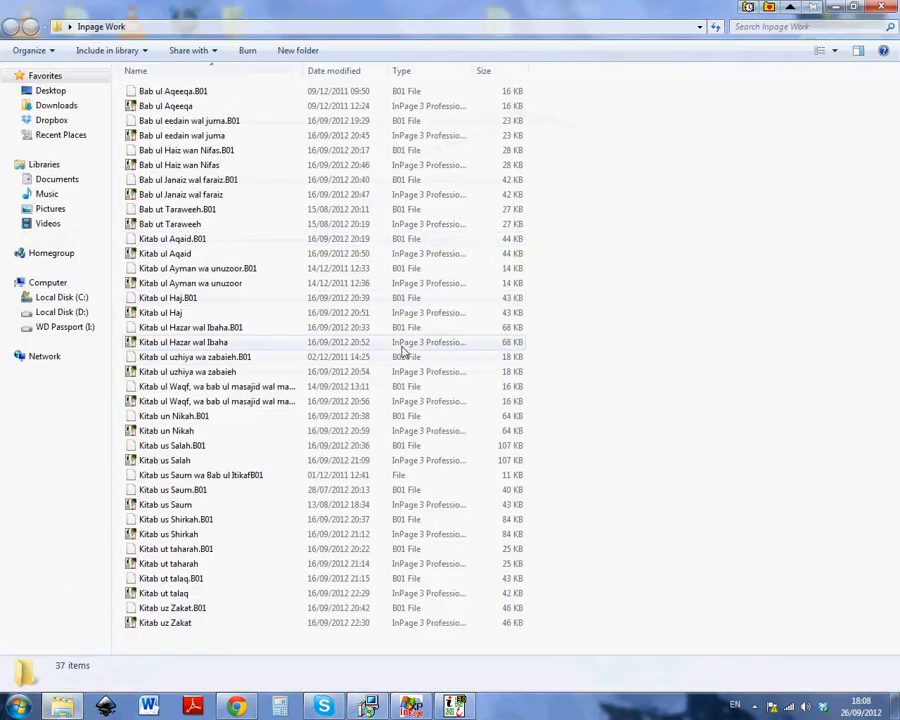
left_click(880, 7)
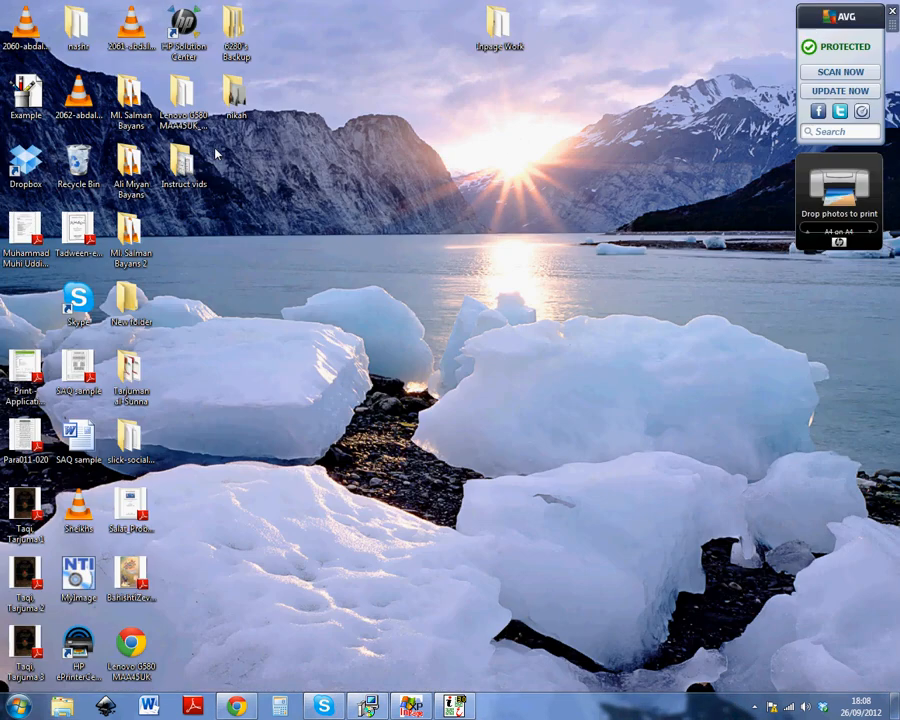
- Duplicate the Inpage Work folder on the desktop and place the copy beside the original
right_click(500, 34)
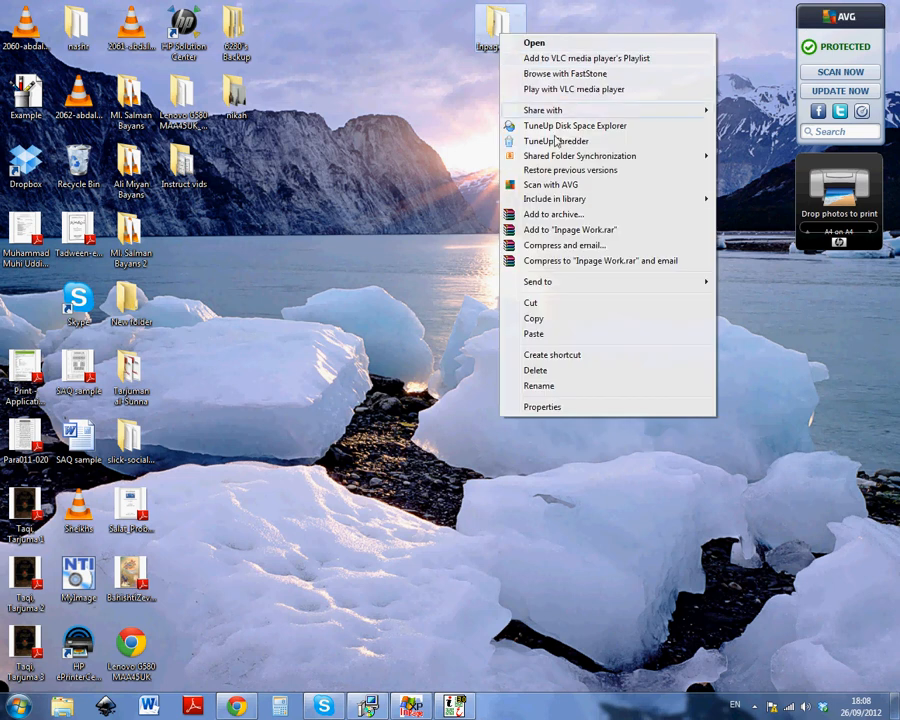
left_click(537, 318)
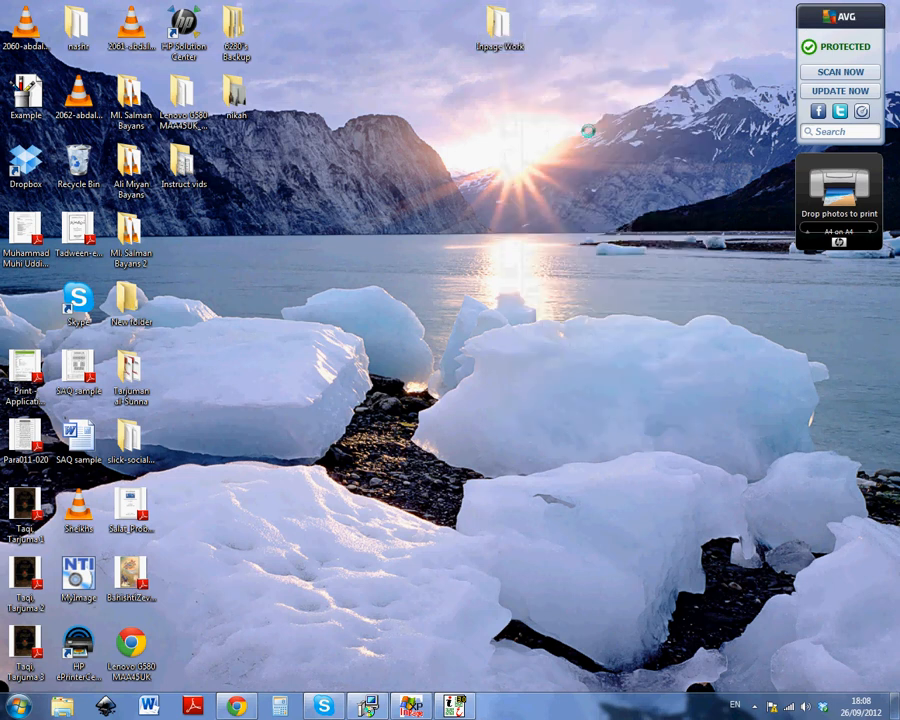
right_click(561, 106)
left_click(615, 166)
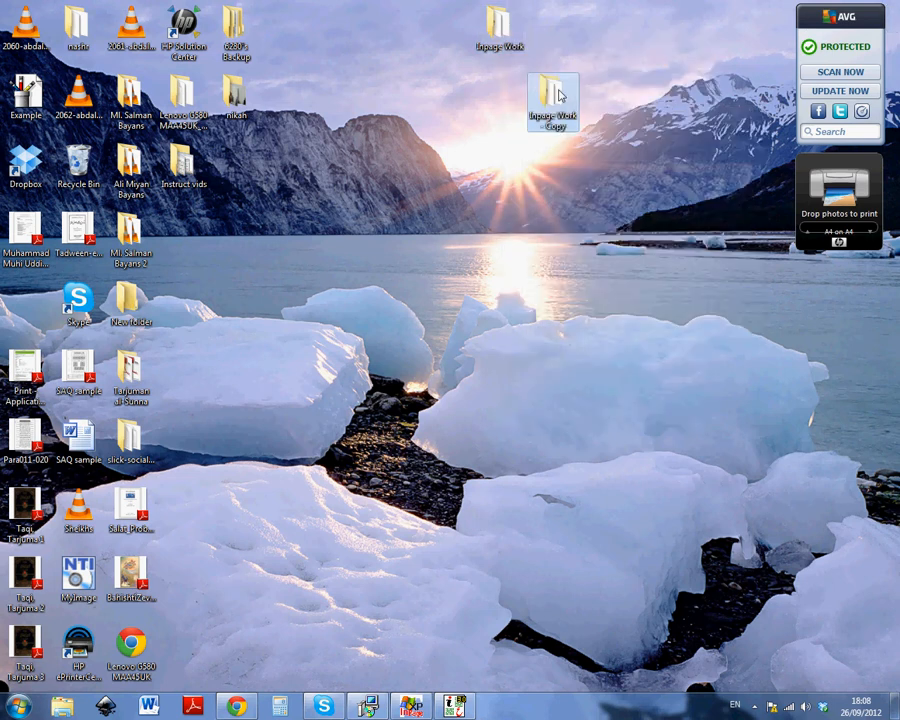
left_click_drag(561, 95, 556, 28)
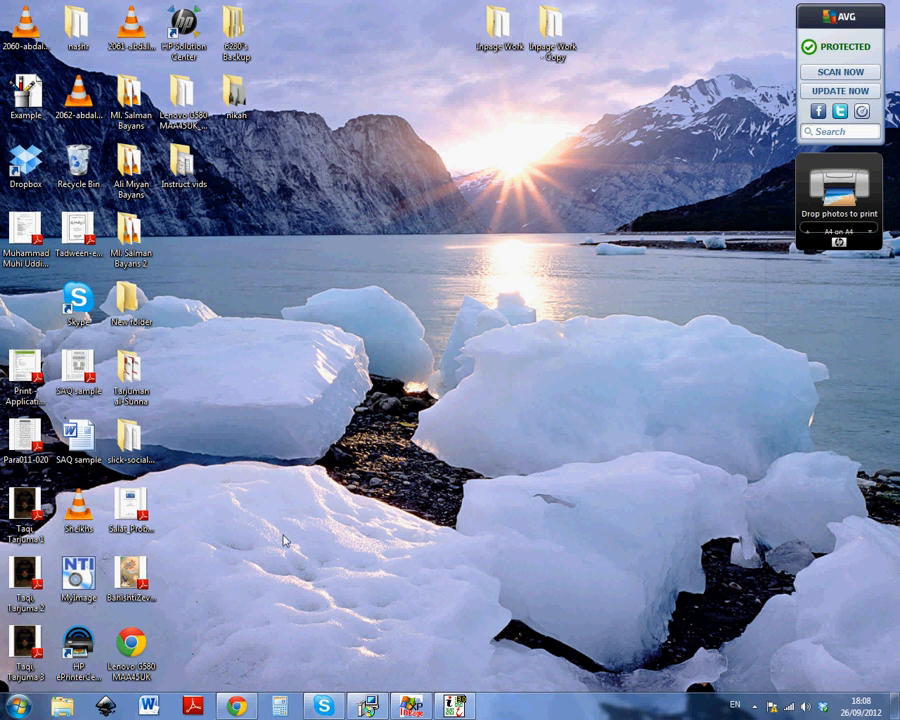
- Switch to InPage and open the Bab ul Aqeeqa document from the desktop's Inpage Work folder, accepting its recomposition
left_click(455, 706)
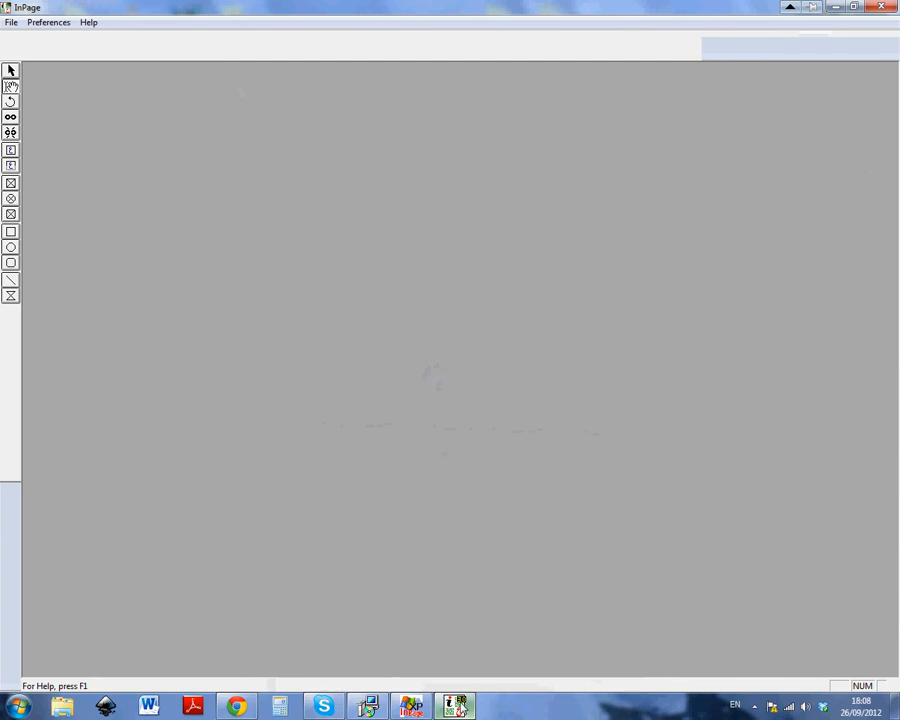
left_click(10, 23)
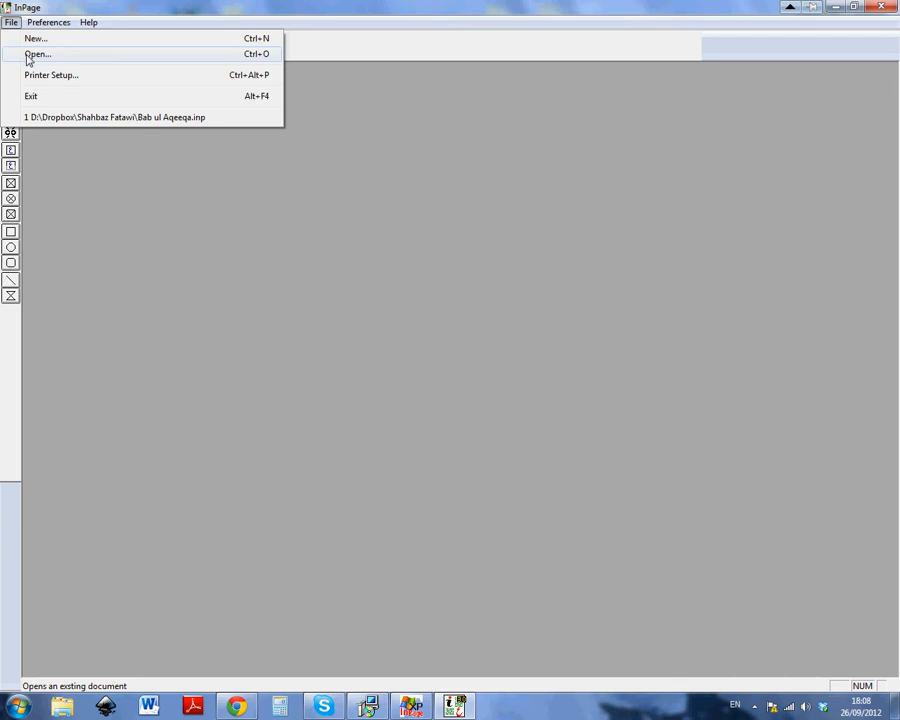
left_click(30, 55)
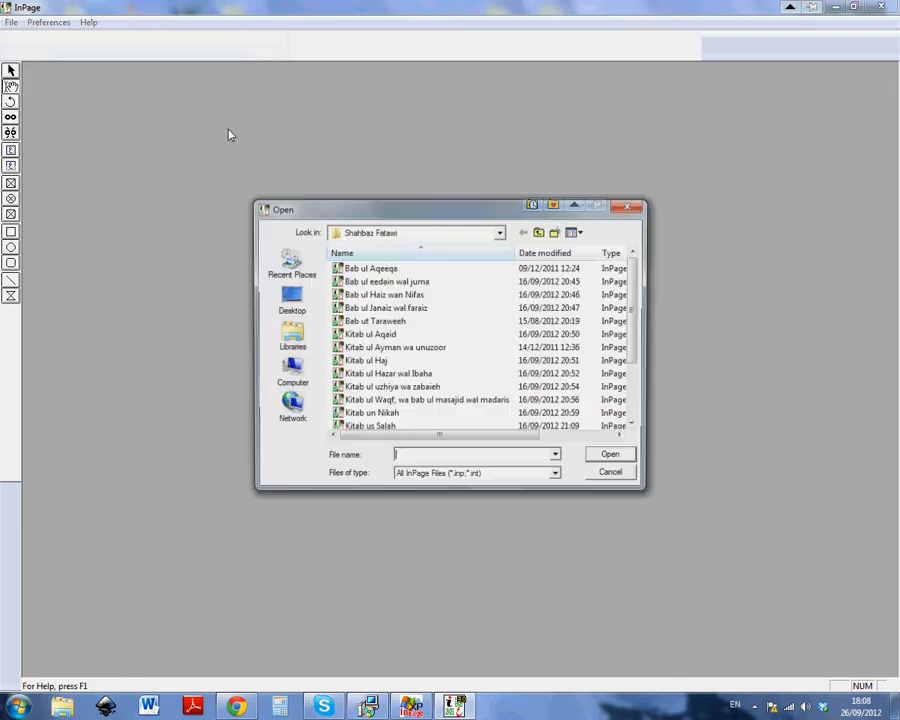
left_click(539, 231)
left_click(539, 231)
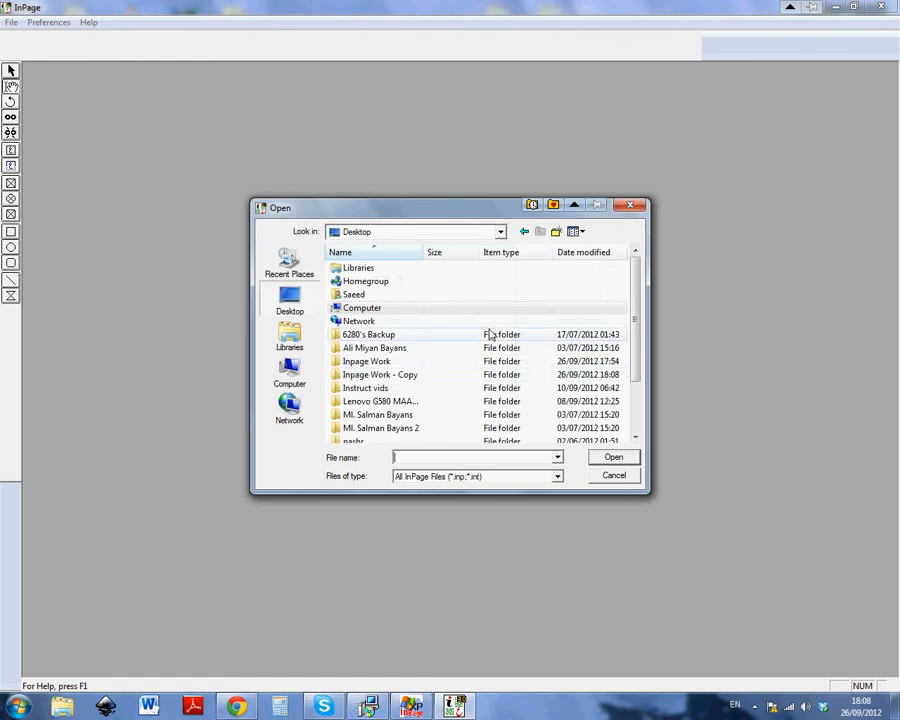
double_click(356, 361)
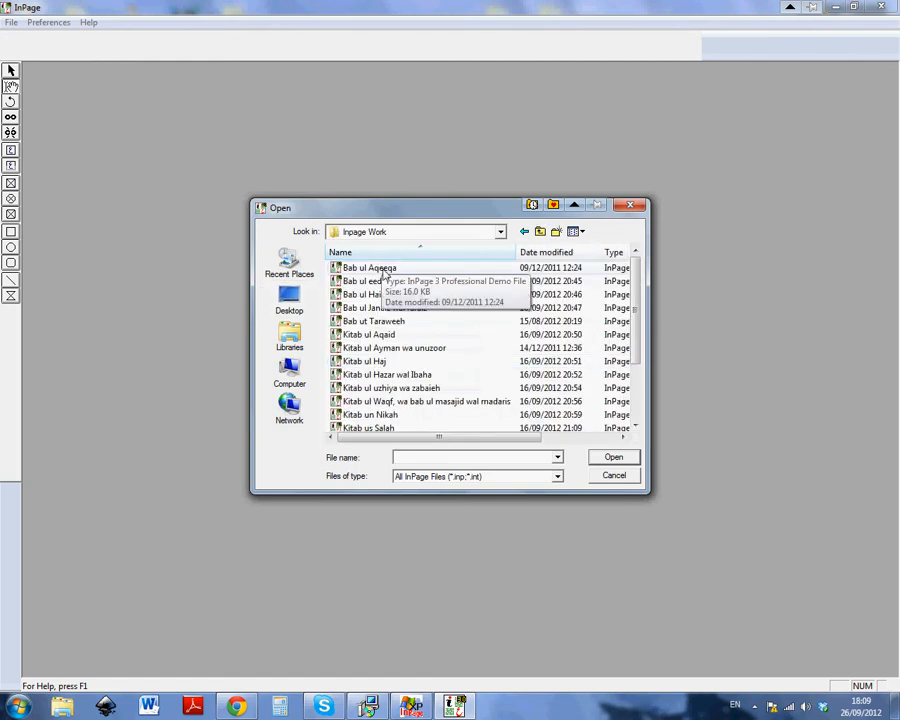
double_click(390, 268)
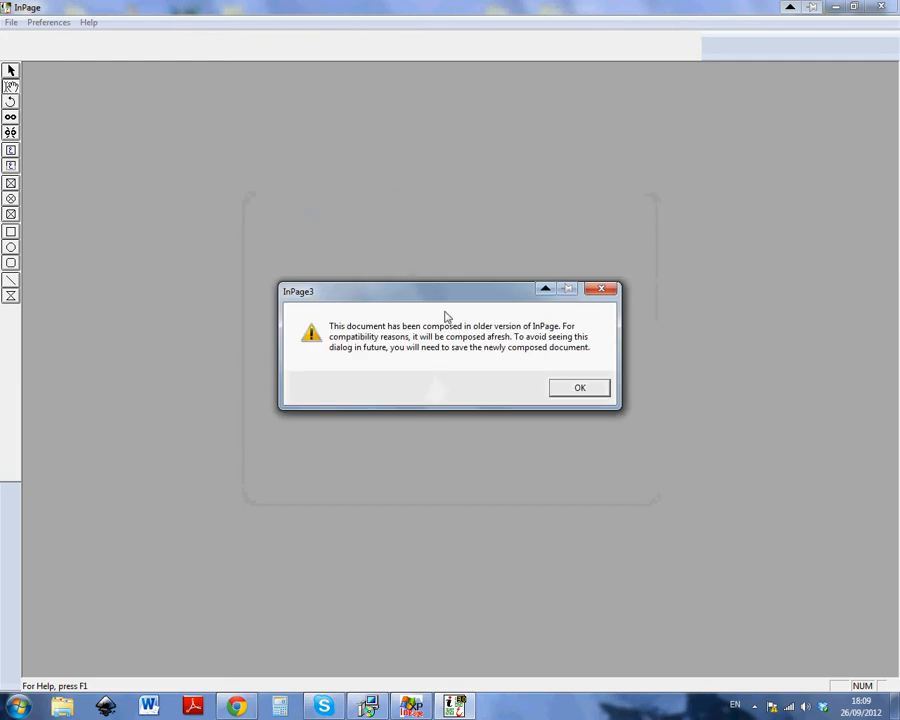
left_click(580, 389)
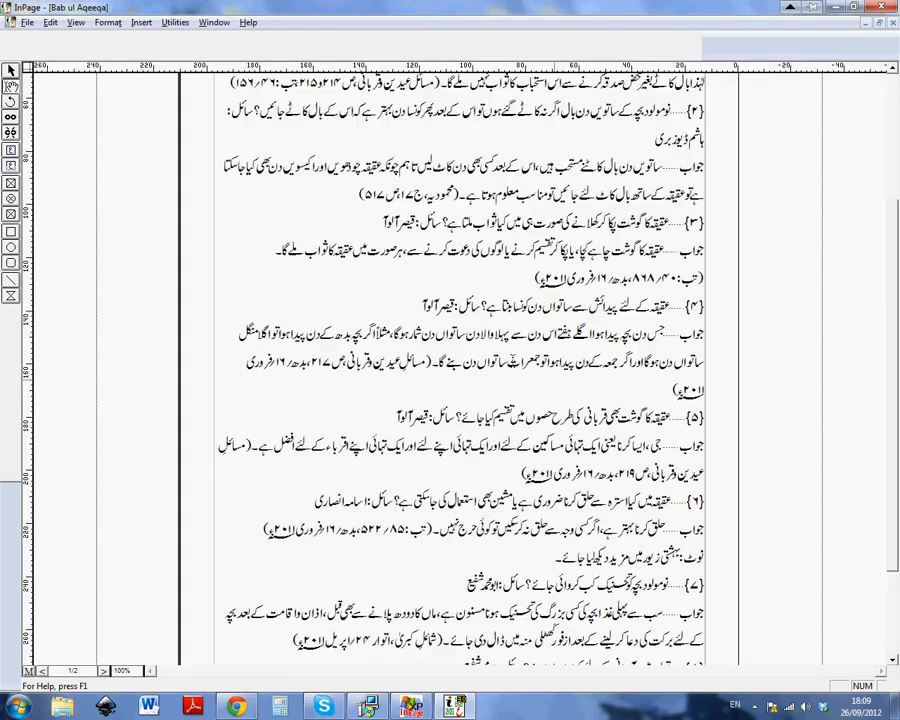
scroll(558, 268, "down", 3)
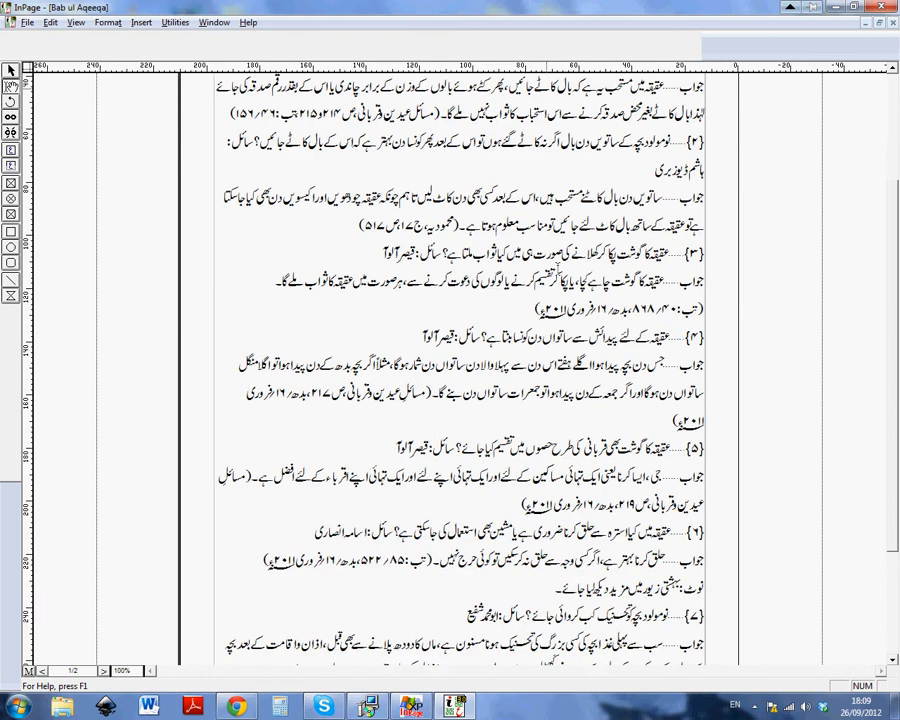
- Look through the first page of the open Bab ul Aqeeqa document and check the formatting of its heading and body text
scroll(558, 268, "up", 3)
scroll(558, 268, "down", 6)
scroll(558, 268, "up", 6)
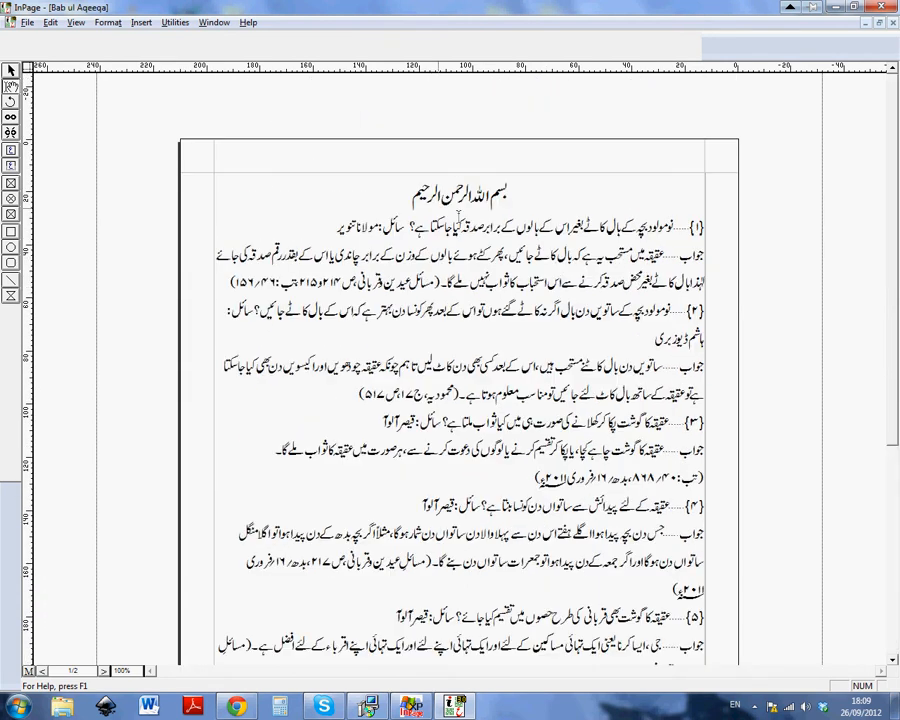
left_click(525, 208)
left_click(696, 262)
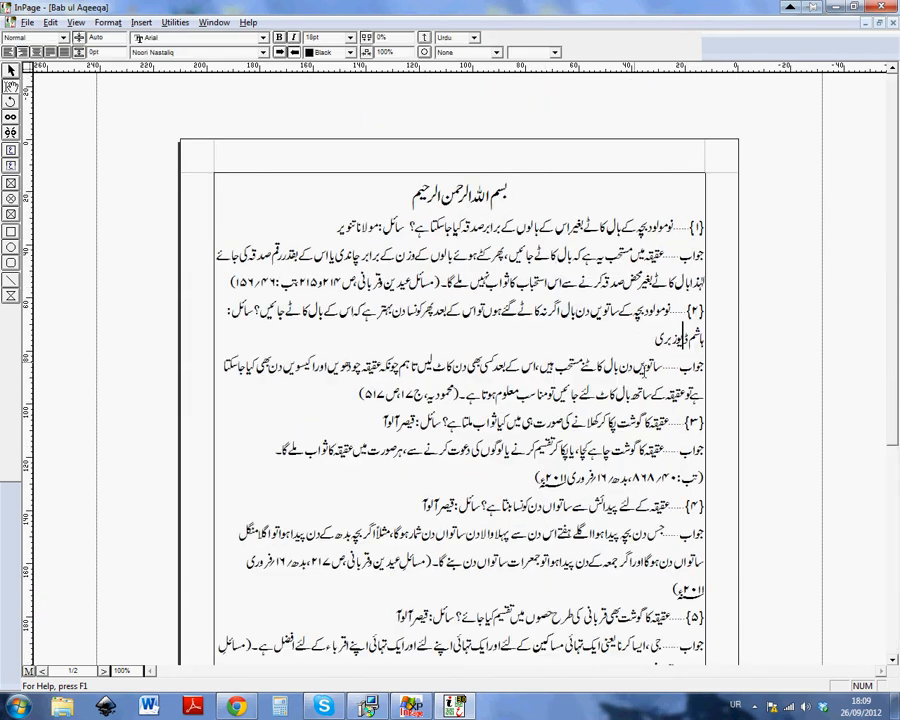
left_click(657, 207)
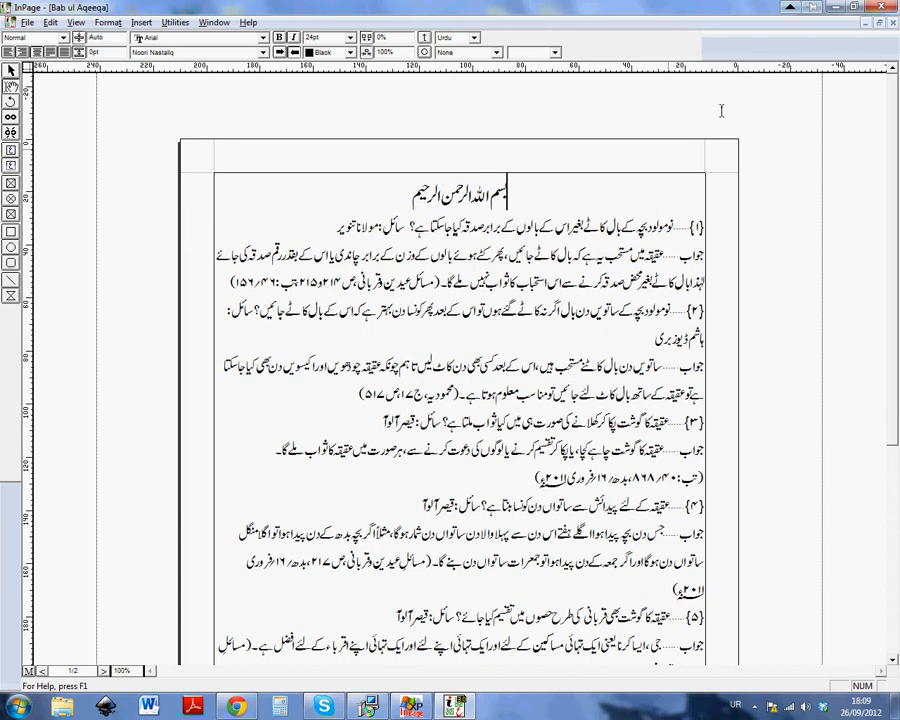
- Minimize this InPage window and open Bab ul Aqeeqa from the Inpage Work - Copy folder in the other InPage version
left_click(836, 7)
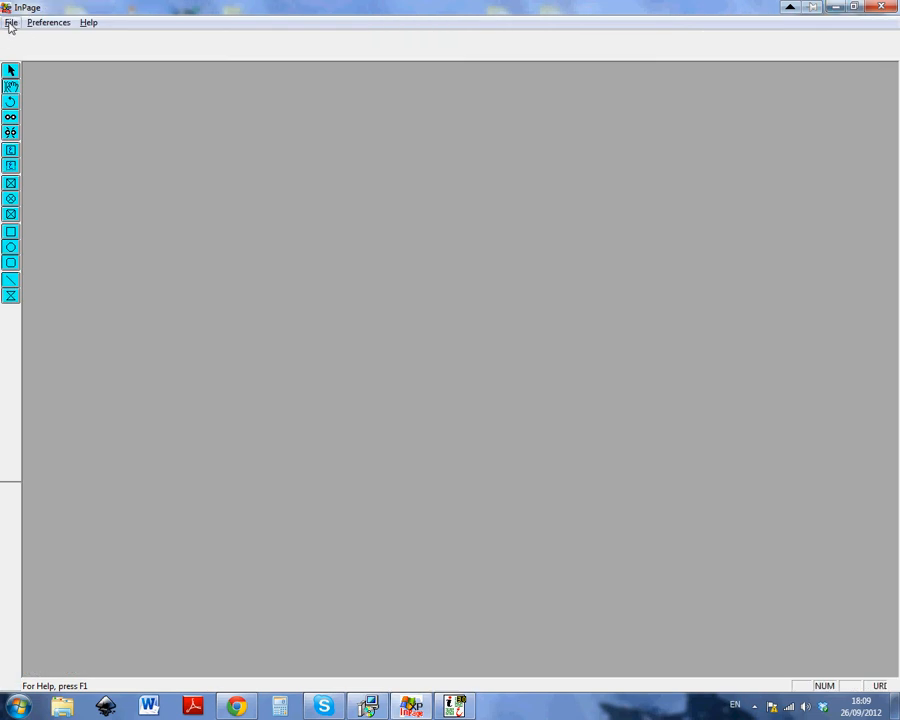
left_click(11, 23)
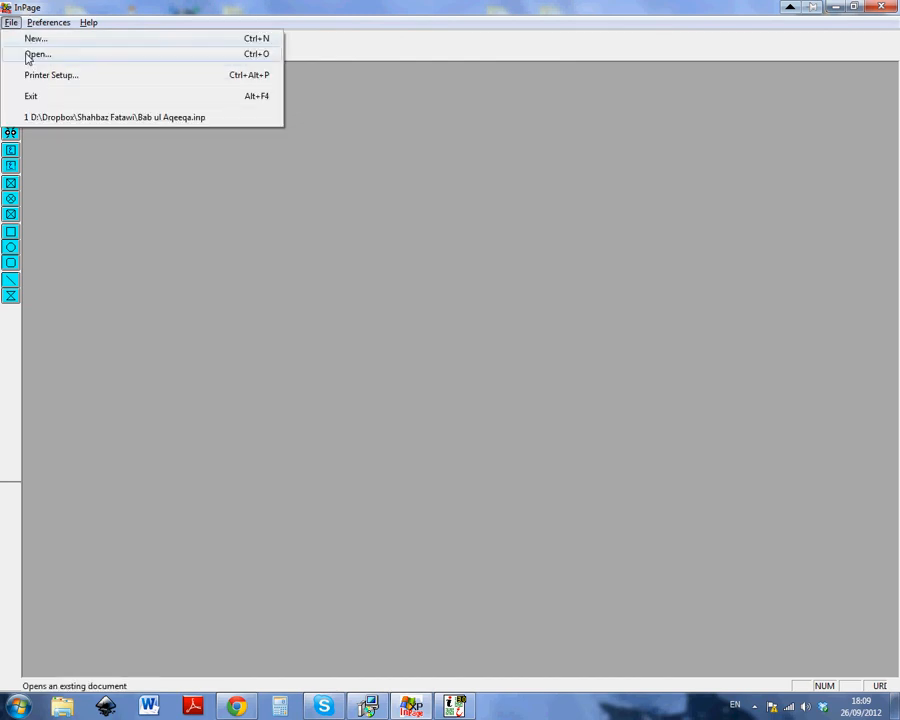
left_click(28, 54)
left_click(521, 272)
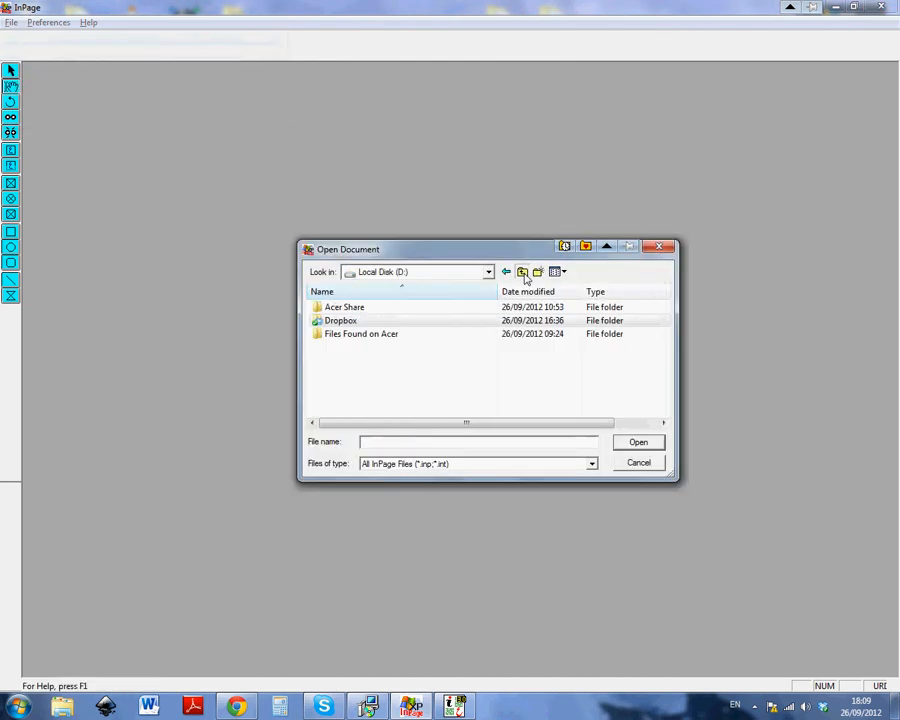
left_click(521, 272)
double_click(362, 414)
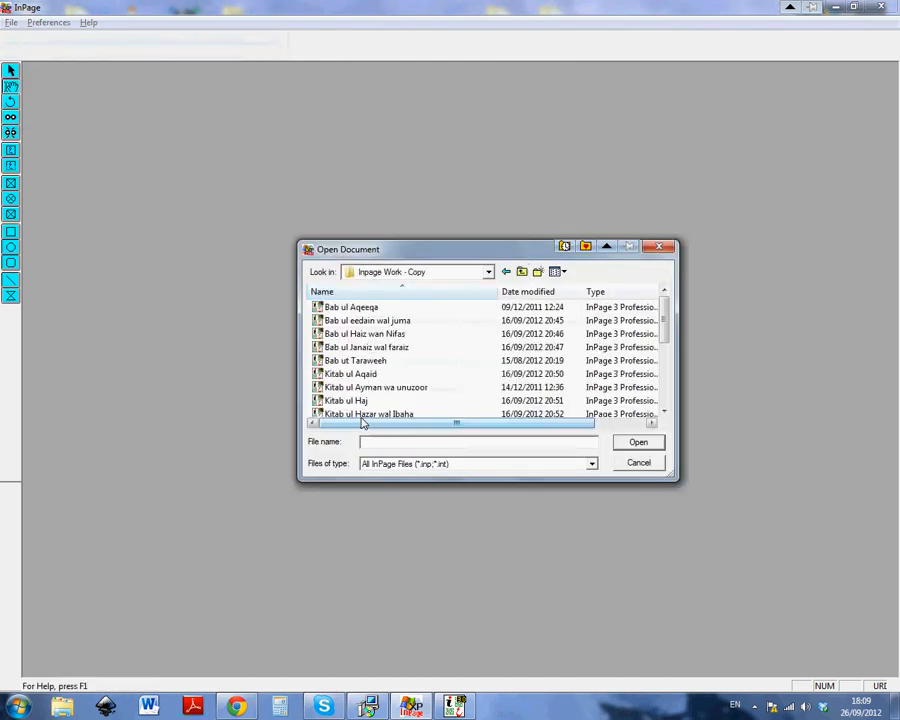
double_click(360, 304)
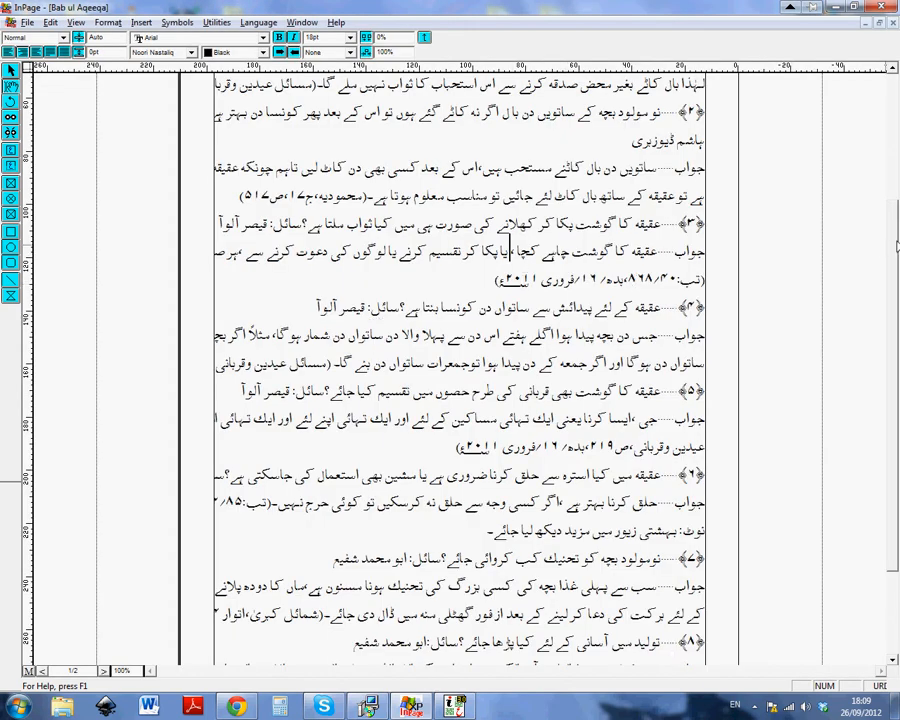
- Examine how the Urdu text is displayed on both pages of the opened Bab ul Aqeeqa document
key("ctrl+Home")
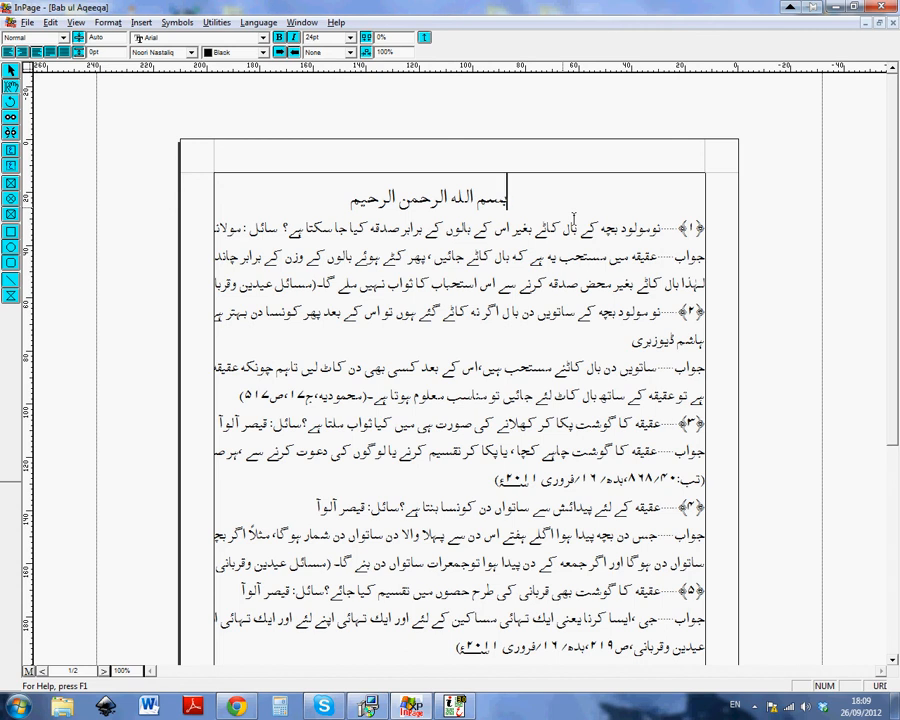
left_click_drag(572, 204, 558, 336)
left_click(553, 274)
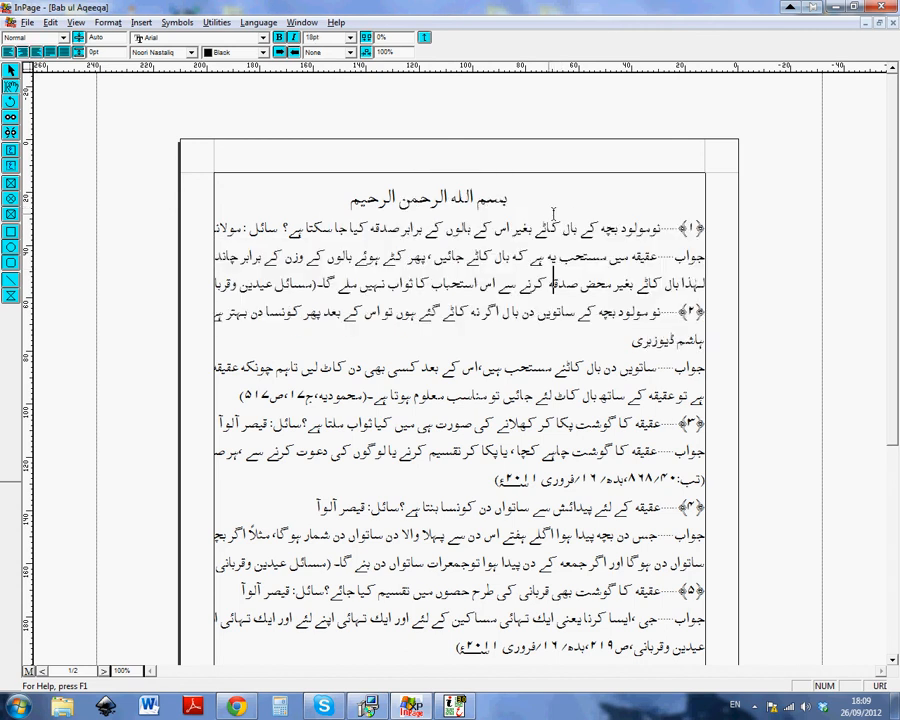
left_click(551, 206)
left_click_drag(548, 232, 567, 290)
left_click(569, 294)
left_click(504, 257)
left_click(533, 203)
left_click(41, 671)
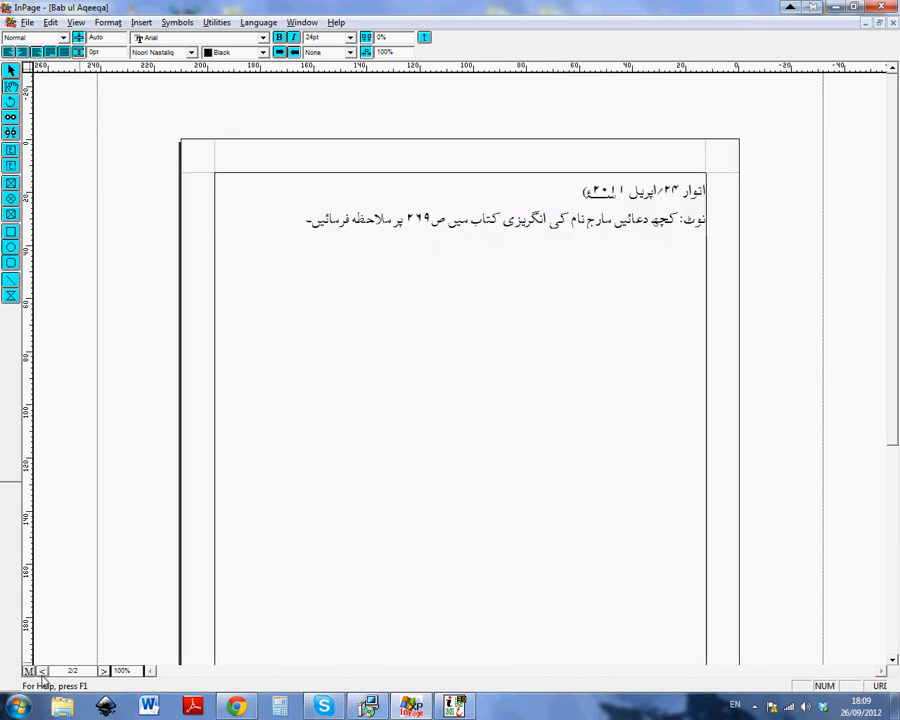
left_click(103, 670)
key("ctrl+a")
left_click_drag(505, 668, 489, 284)
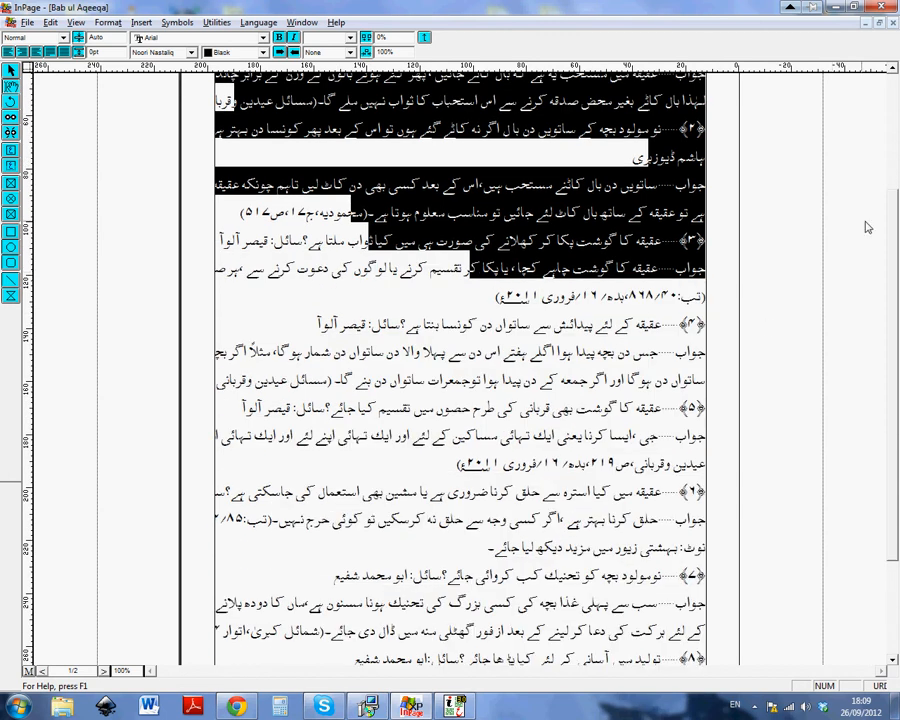
scroll(623, 178, "up", 3)
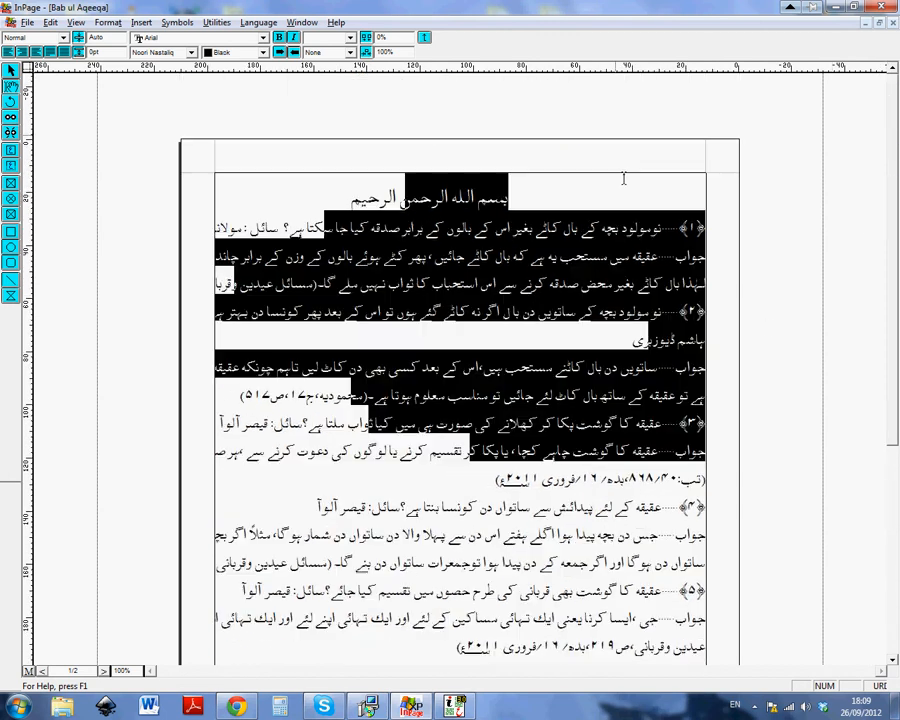
left_click(538, 202)
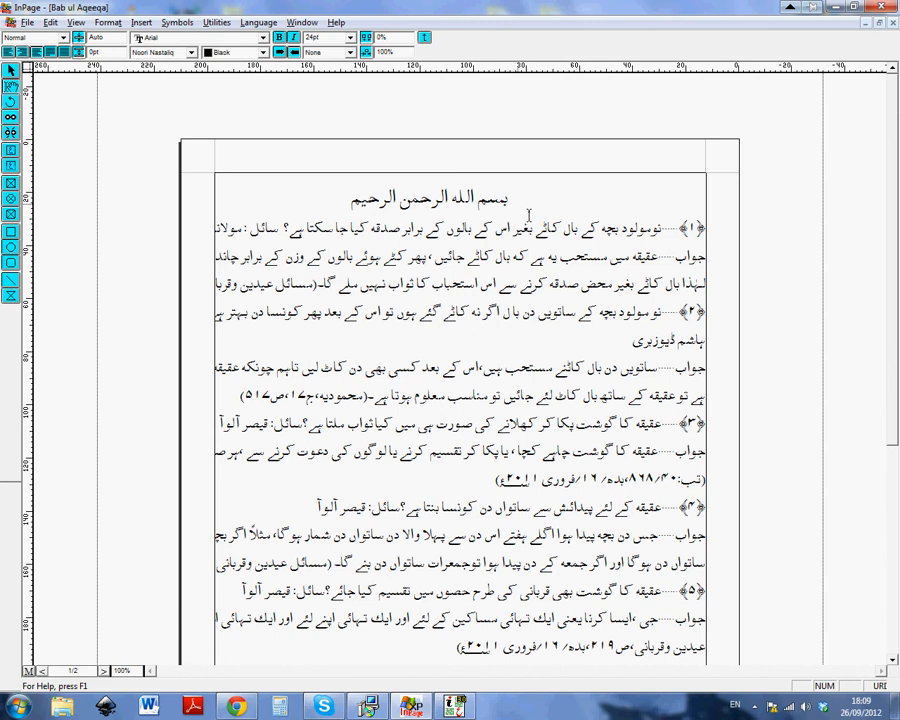
- Select the whole text of the Bab ul Aqeeqa document and copy it
key("ctrl+a")
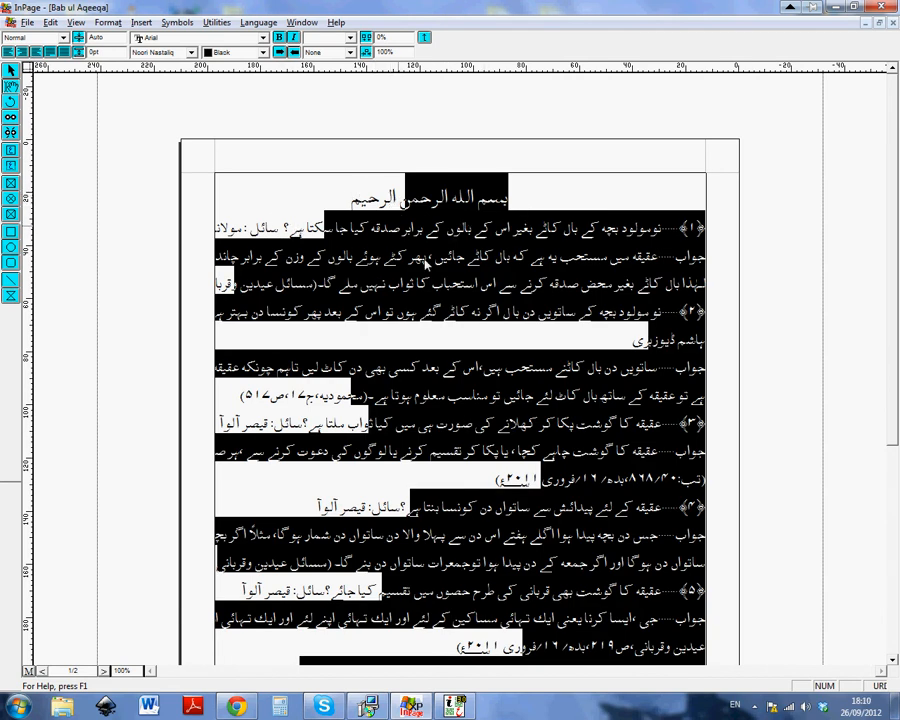
right_click(501, 270)
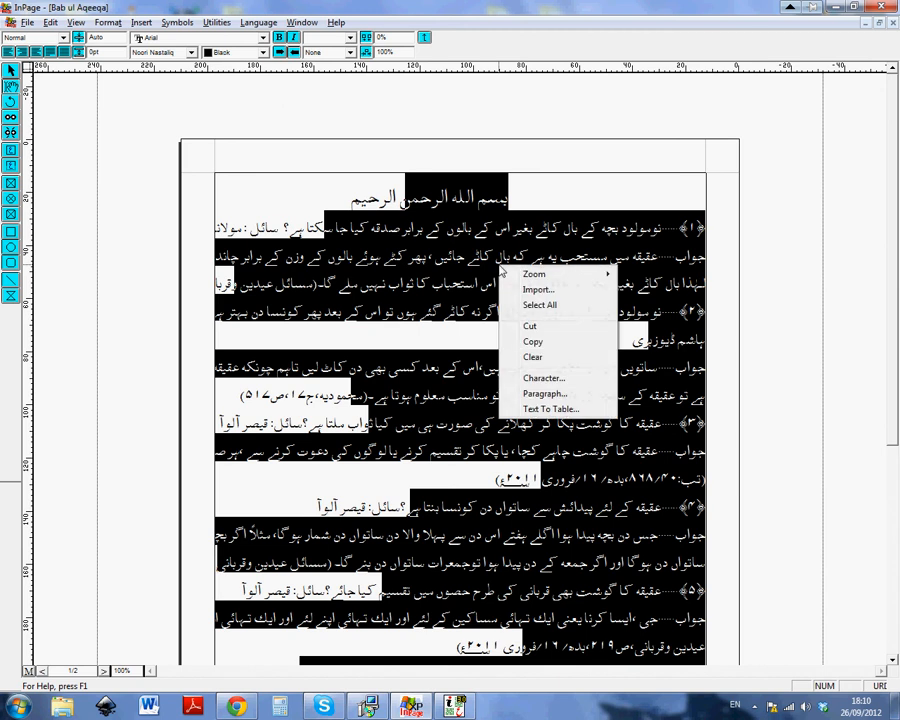
left_click(553, 344)
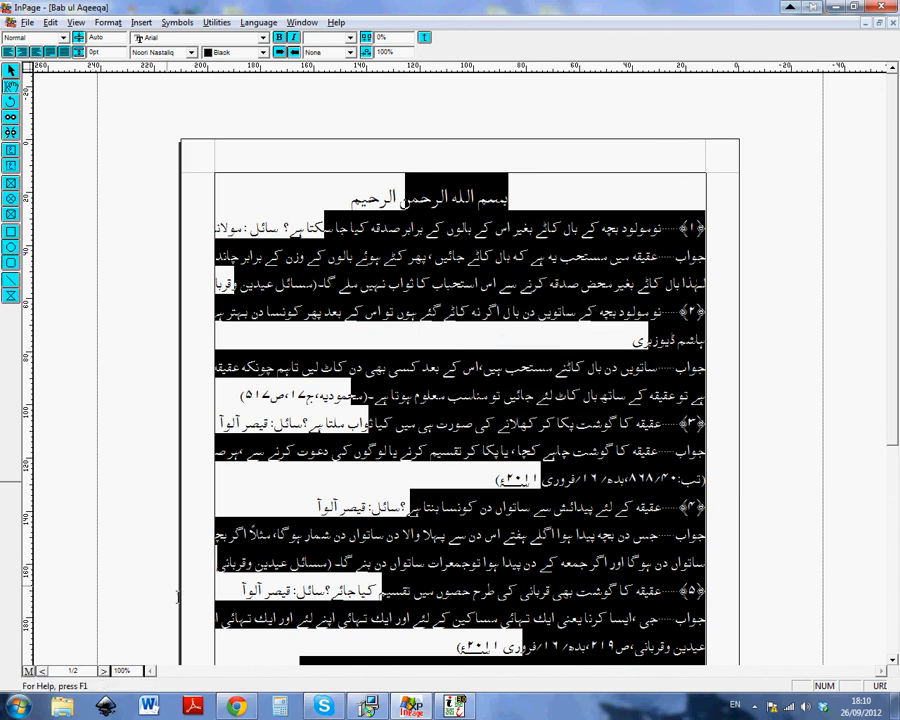
- Switch to Chrome, return to the urdu.ca home page and open its InPage to Urdu Unicode converter
left_click(236, 706)
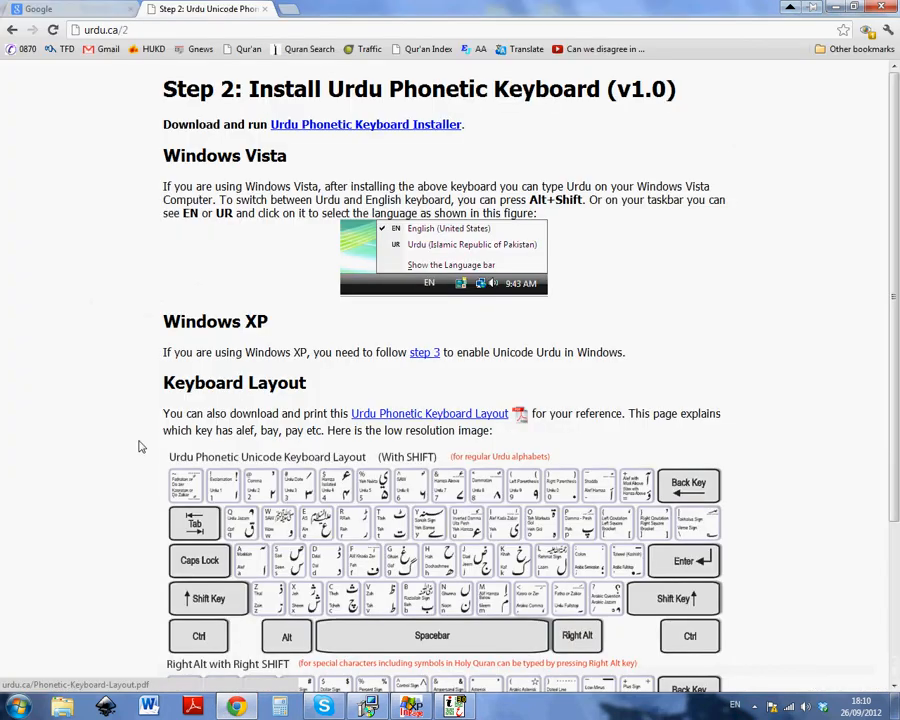
left_click(12, 29)
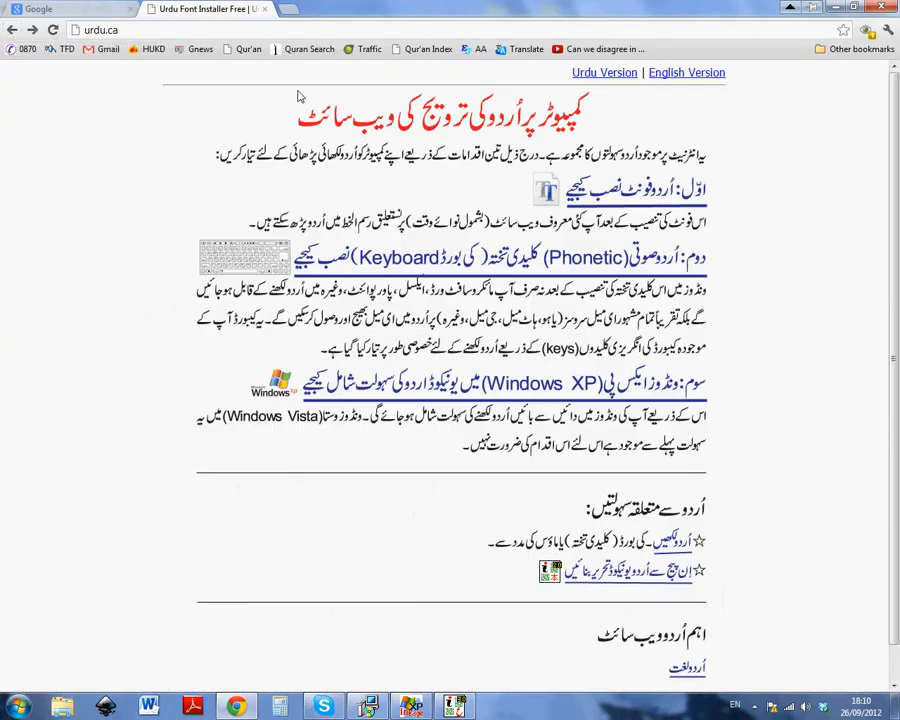
scroll(461, 357, "down", 1)
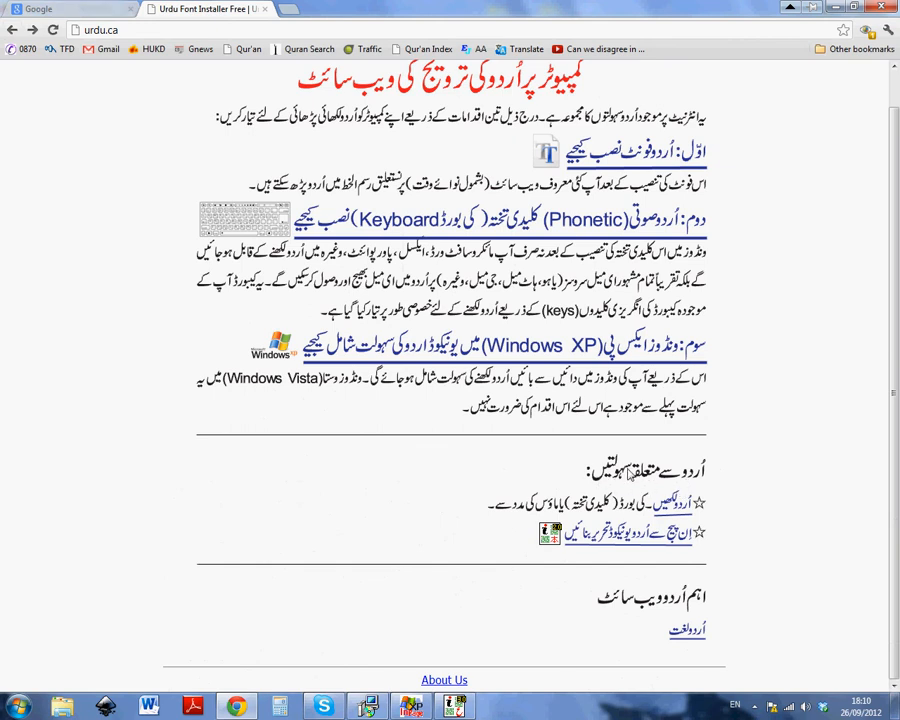
left_click(673, 540)
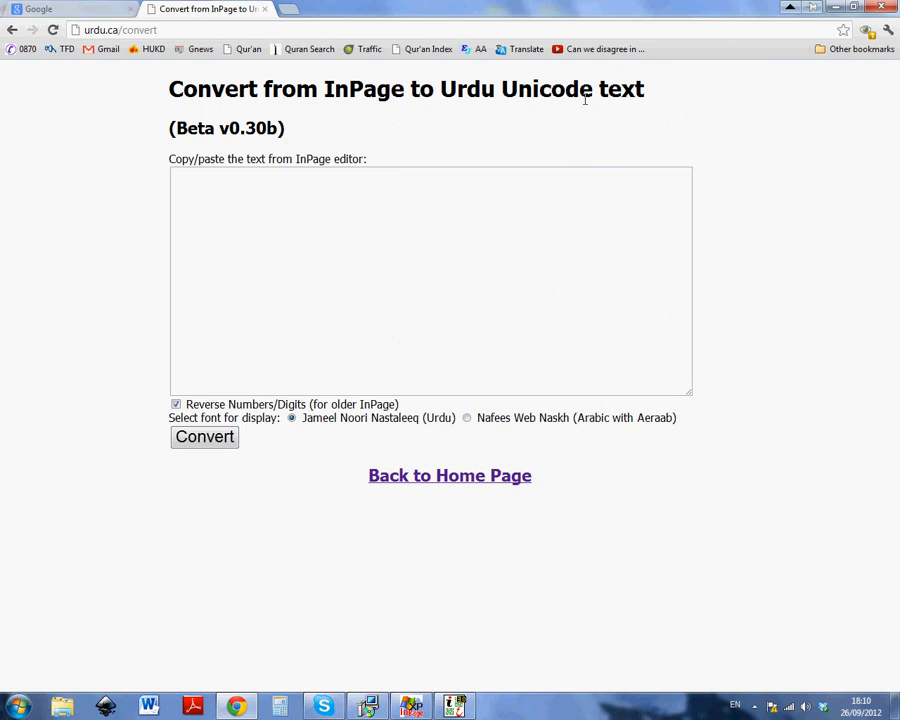
- Paste the copied InPage text into the converter's text box and check it from the beginning
left_click(402, 200)
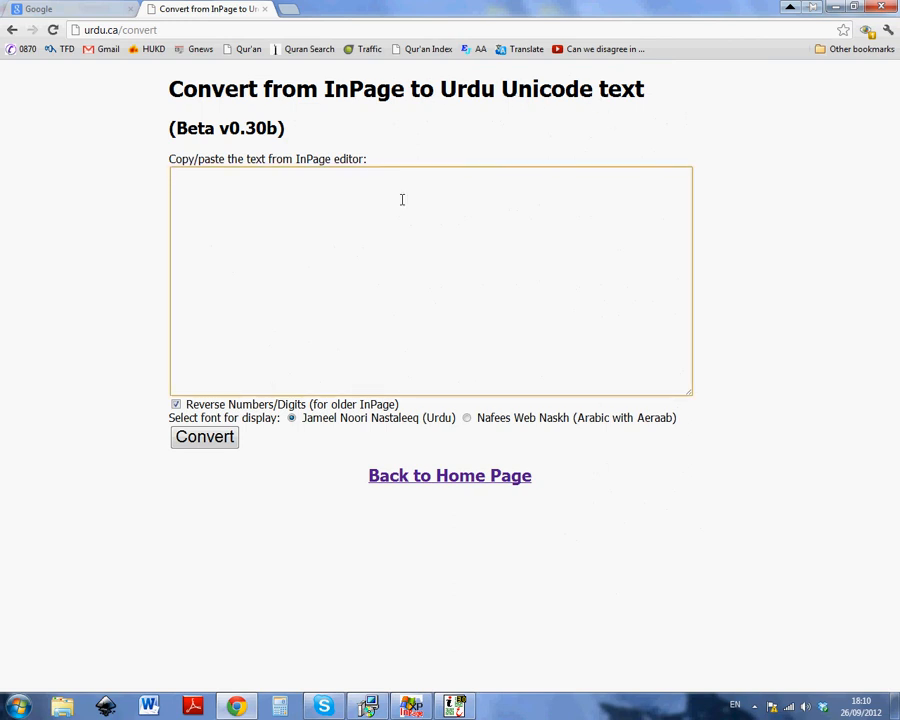
right_click(396, 200)
left_click(440, 269)
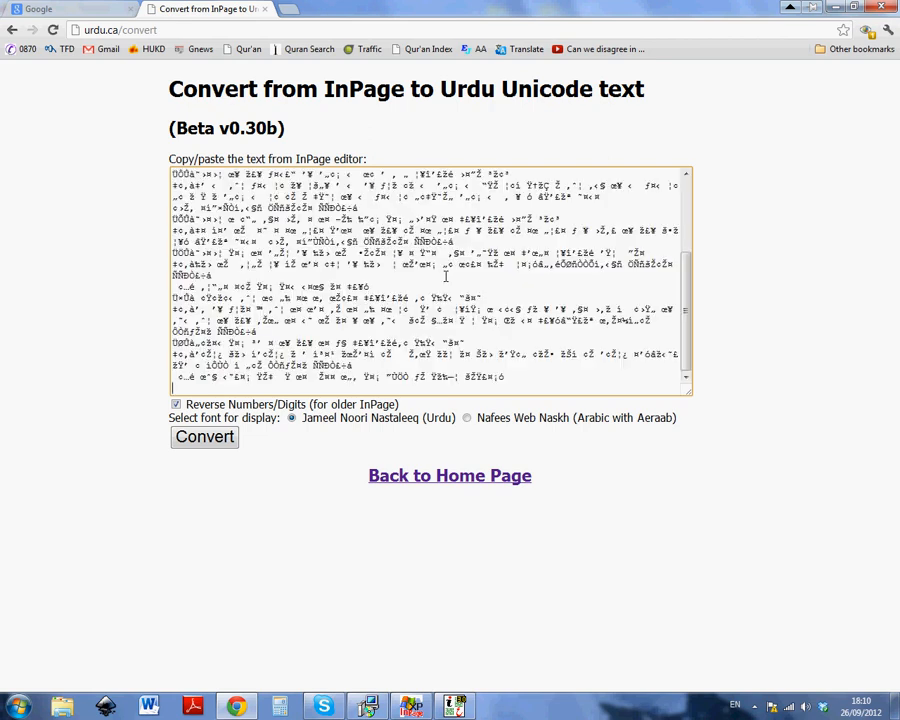
scroll(441, 285, "up", 4)
scroll(441, 291, "up", 3)
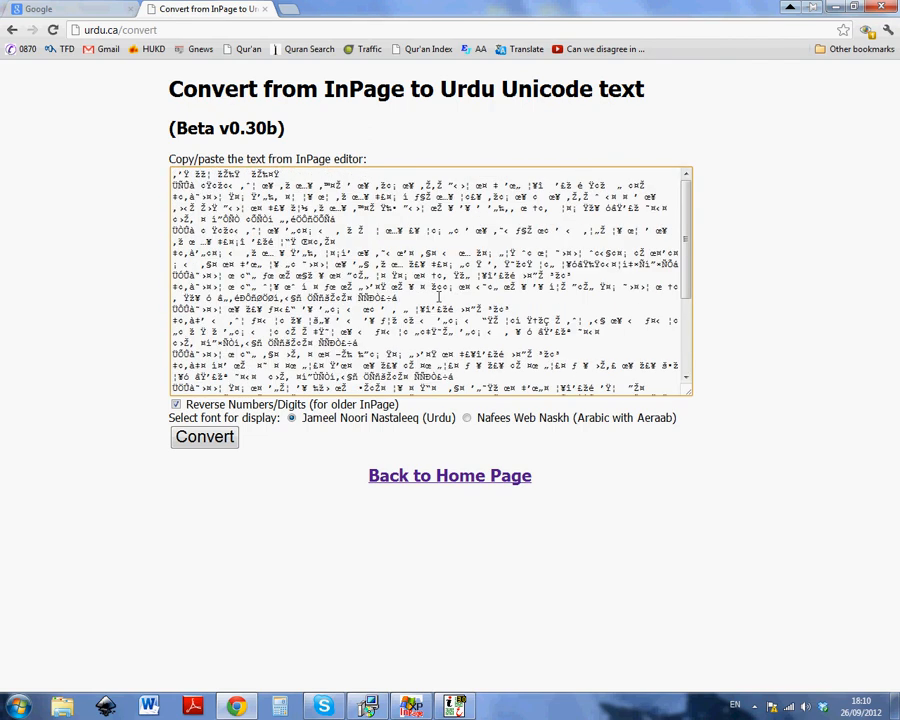
- Convert the text with Jameel Noori Nastaleeq (Urdu) as the display font and Reverse Numbers/Digits turned off
left_click(466, 418)
left_click(291, 419)
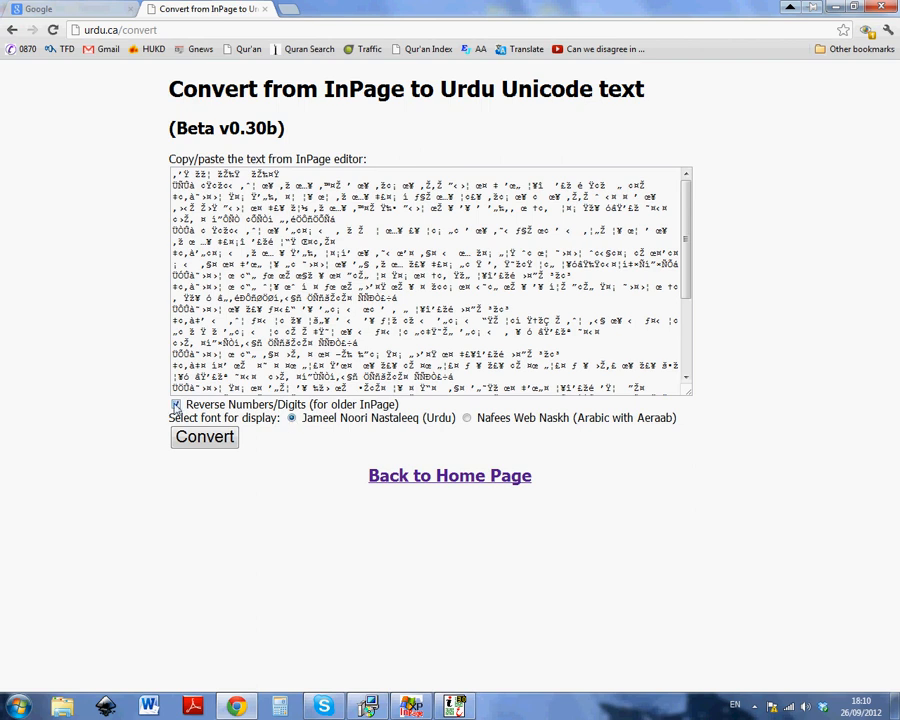
left_click(176, 405)
left_click(205, 438)
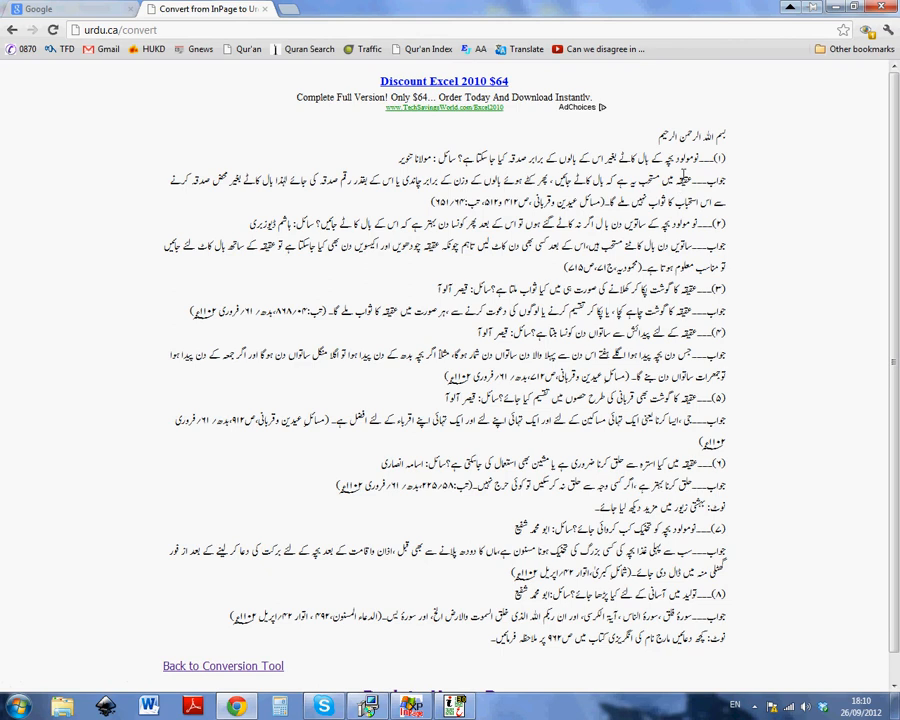
- Select the entire converted Urdu text on the results page and copy it
left_click_drag(731, 136, 493, 608)
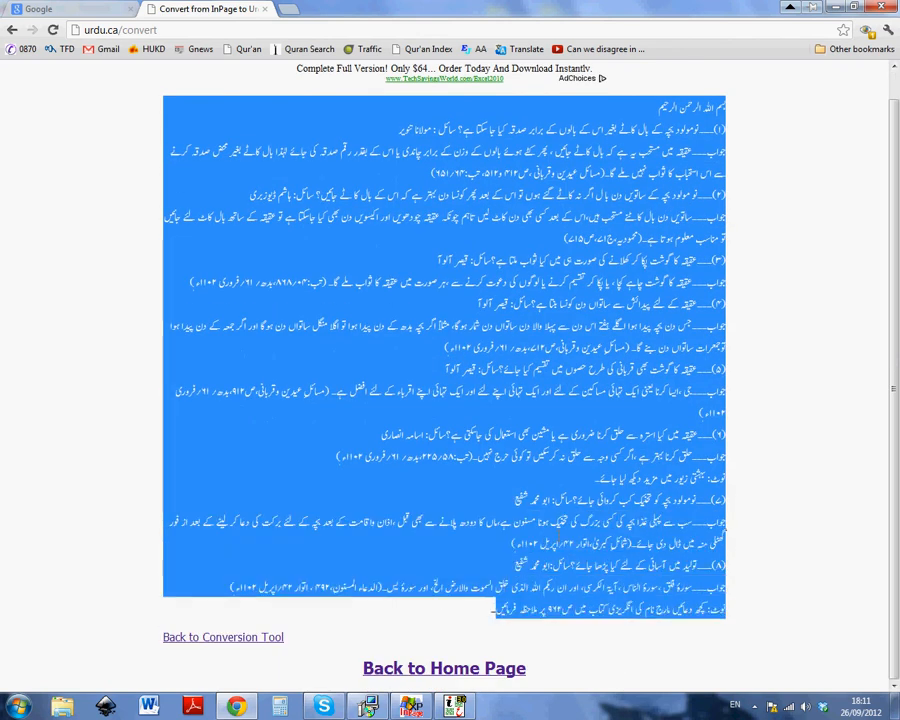
left_click(731, 107)
left_click_drag(731, 107, 493, 618)
right_click(508, 442)
left_click(532, 452)
- Open Microsoft Word with a blank document, maximize its window and dismiss the activation notice
left_click(148, 706)
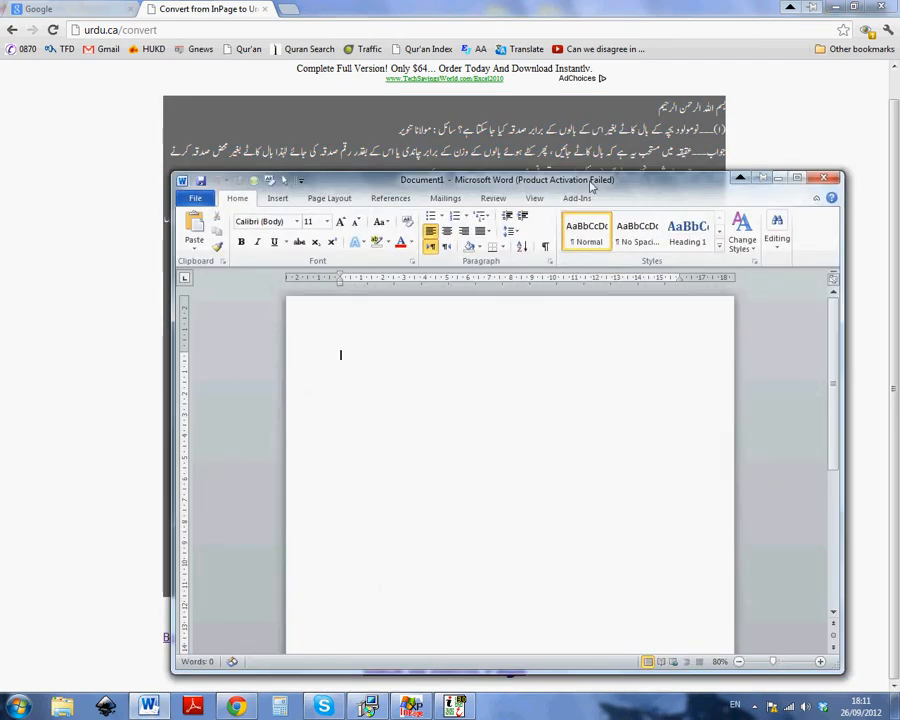
double_click(590, 182)
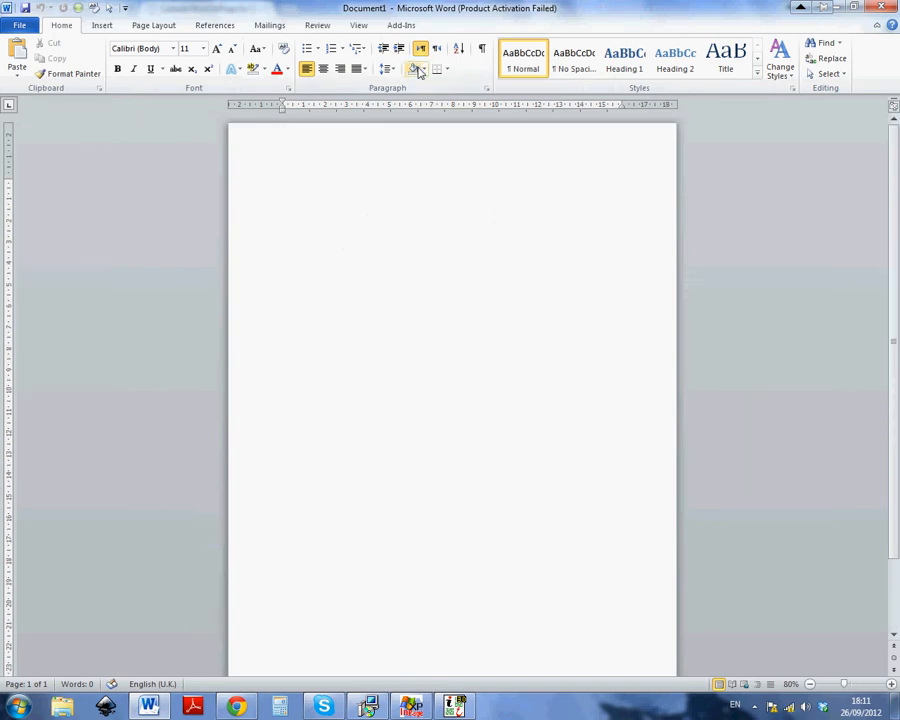
left_click(578, 484)
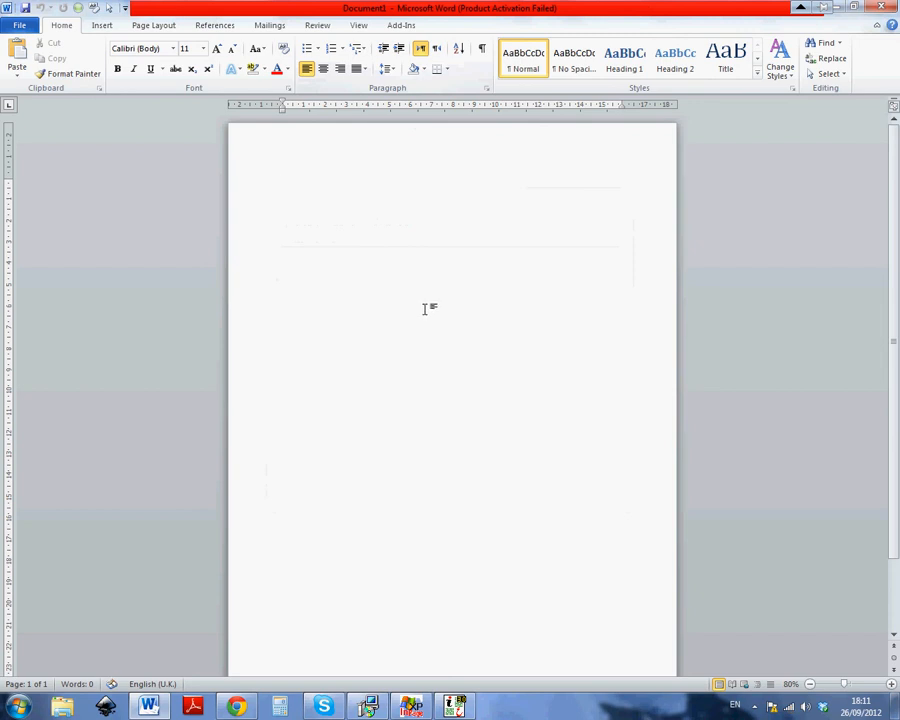
- Set the blank document's text direction to right-to-left and paste the Urdu text with Keep Source Formatting
left_click(436, 50)
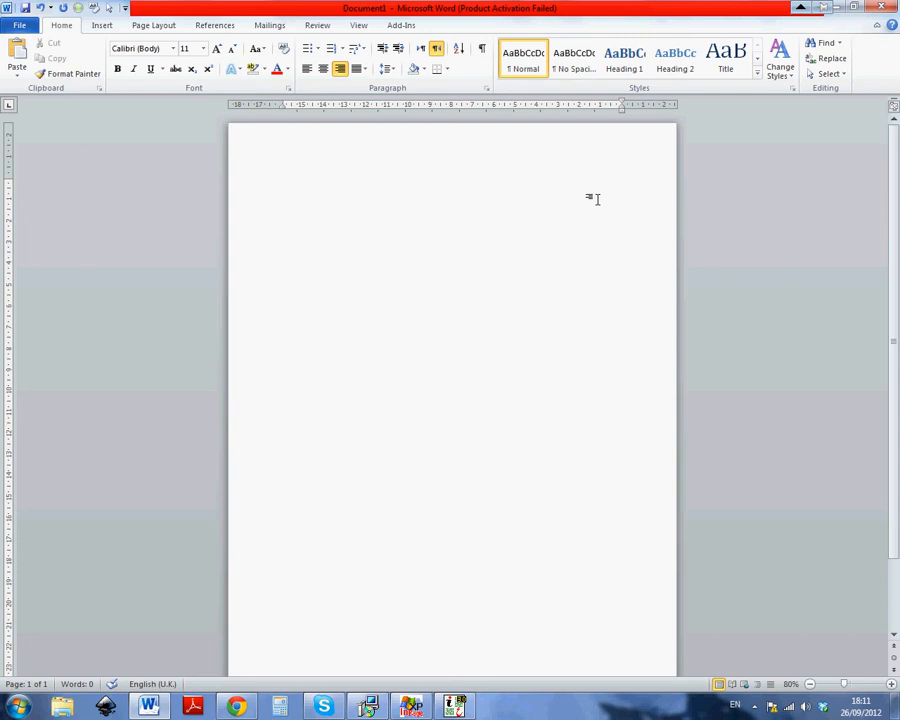
key("ctrl+shift")
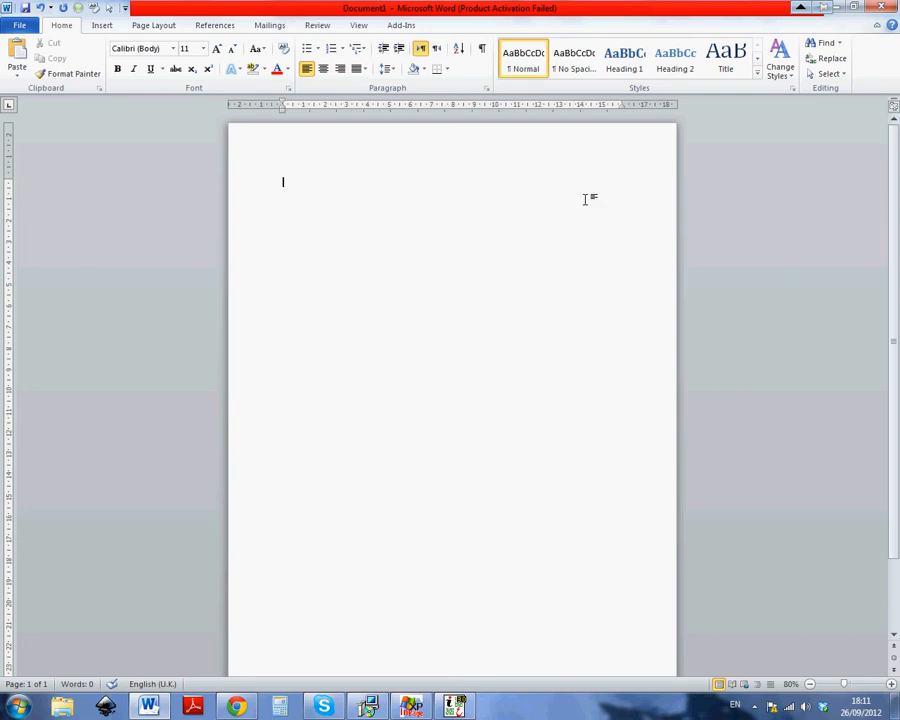
key("ctrl+shift")
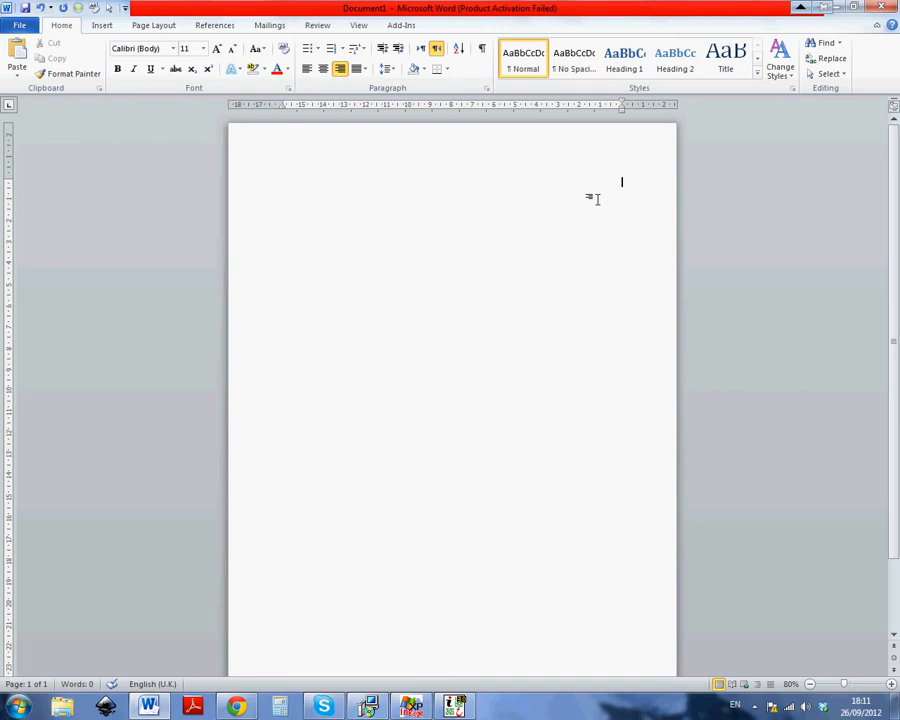
right_click(596, 199)
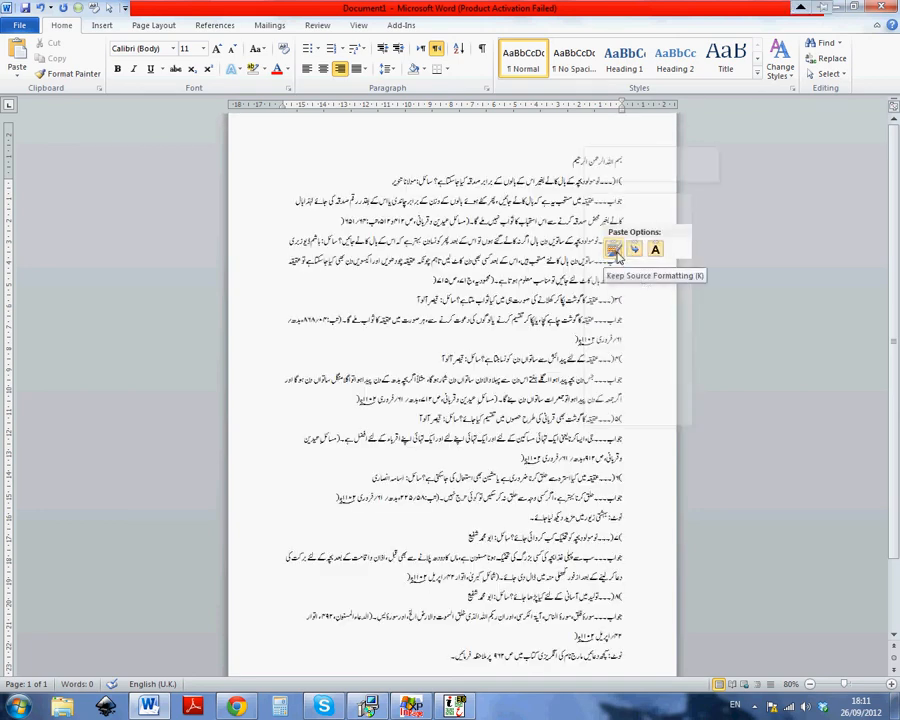
left_click(614, 250)
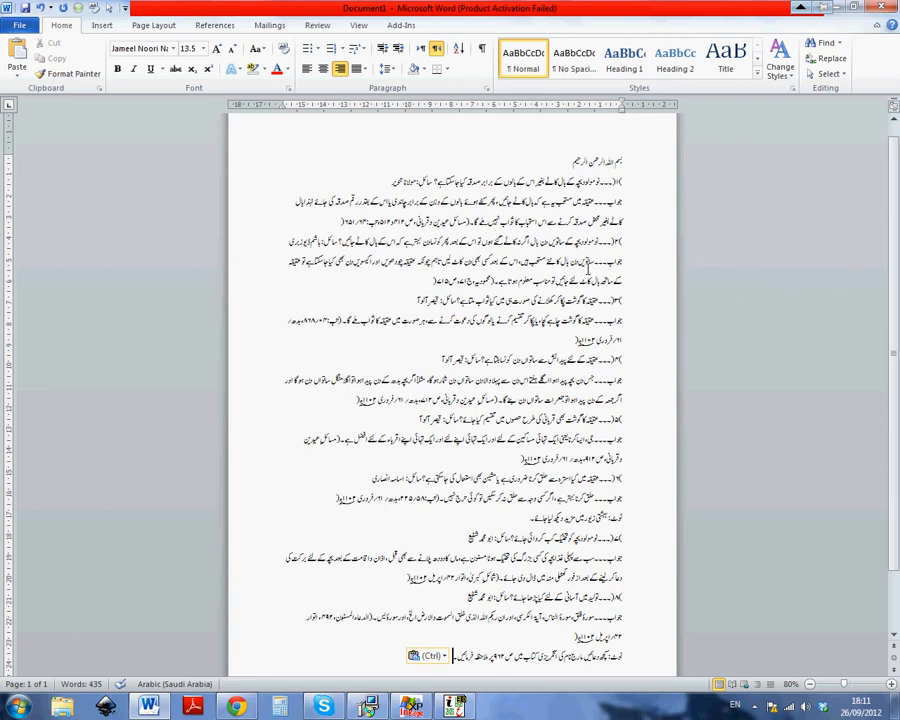
- Look through the pasted Urdu text in the Word document from the opening line to the last note
scroll(586, 253, "up", 2)
scroll(588, 268, "up", 2)
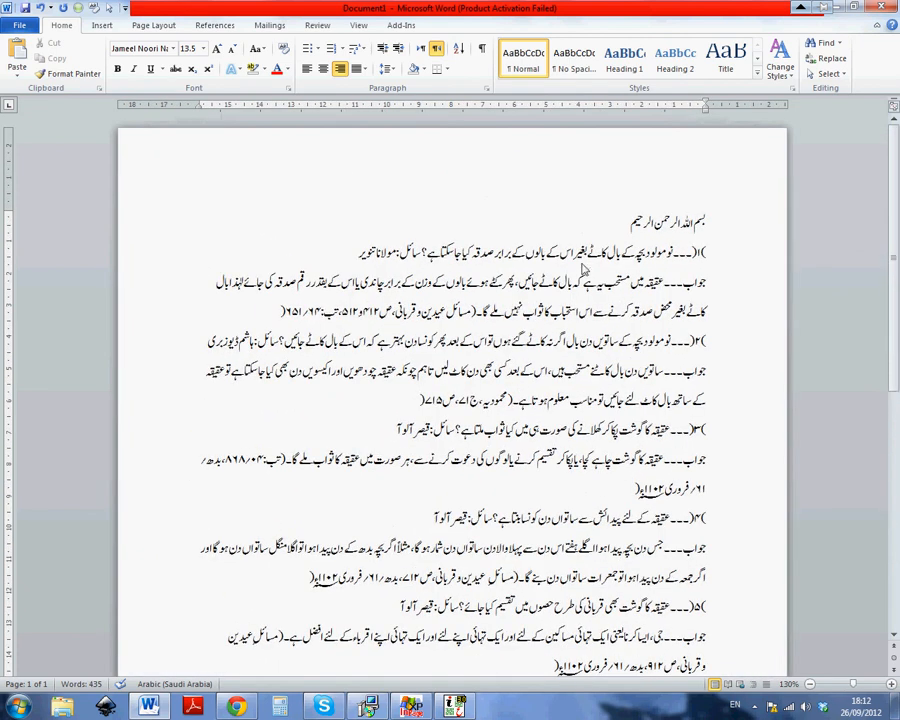
scroll(590, 270, "down", 1)
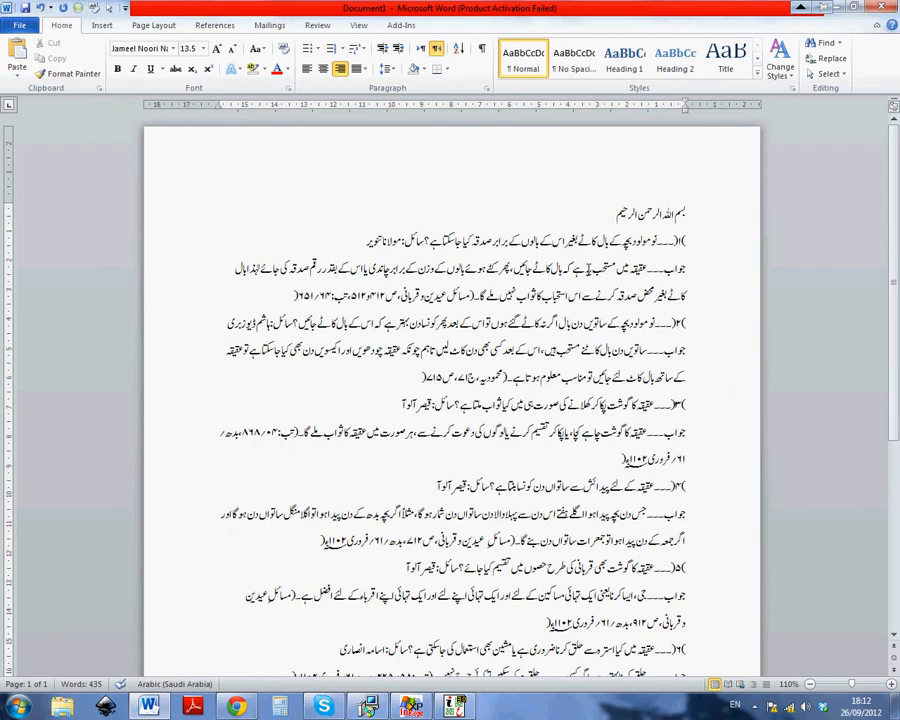
scroll(592, 265, "down", 3)
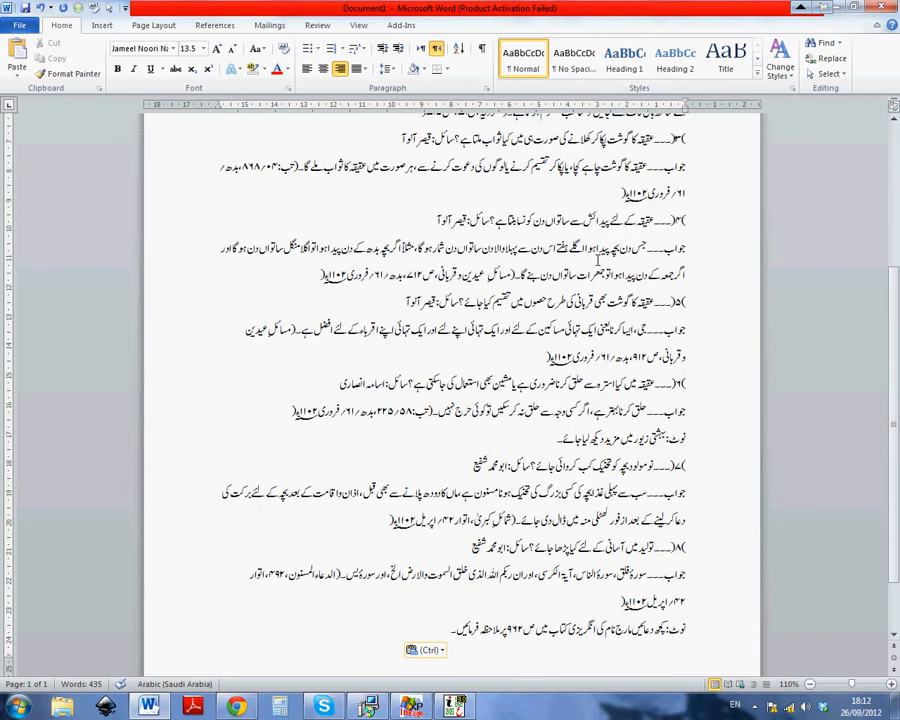
scroll(598, 260, "down", 1)
scroll(450, 390, "up", 5)
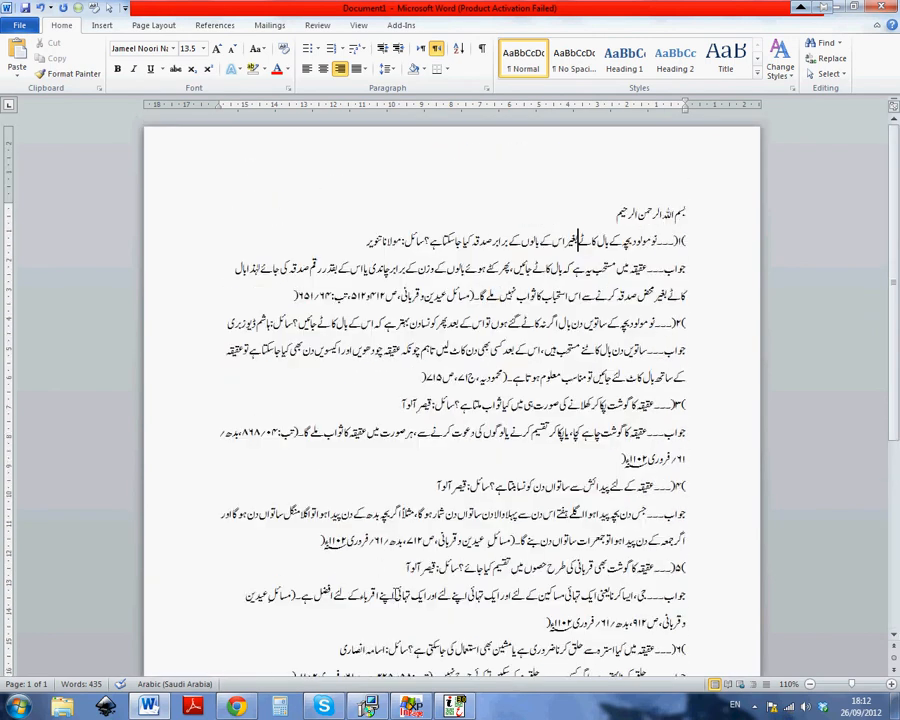
- Switch to InPage and examine the original document's heading, numbered questions and answers
left_click(455, 706)
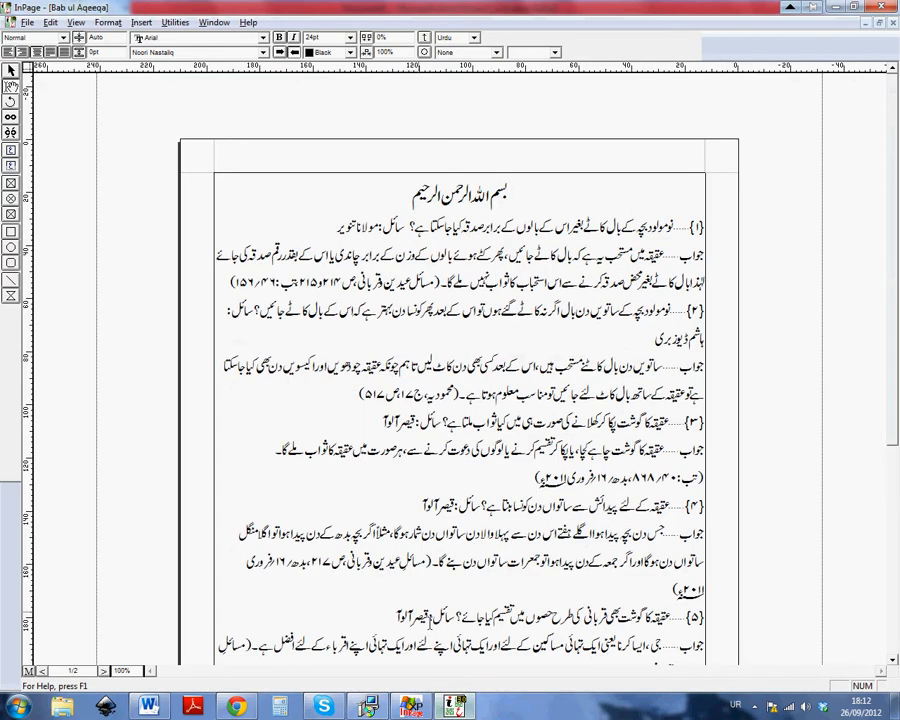
scroll(660, 393, "down", 5)
scroll(660, 393, "up", 5)
scroll(632, 345, "down", 2)
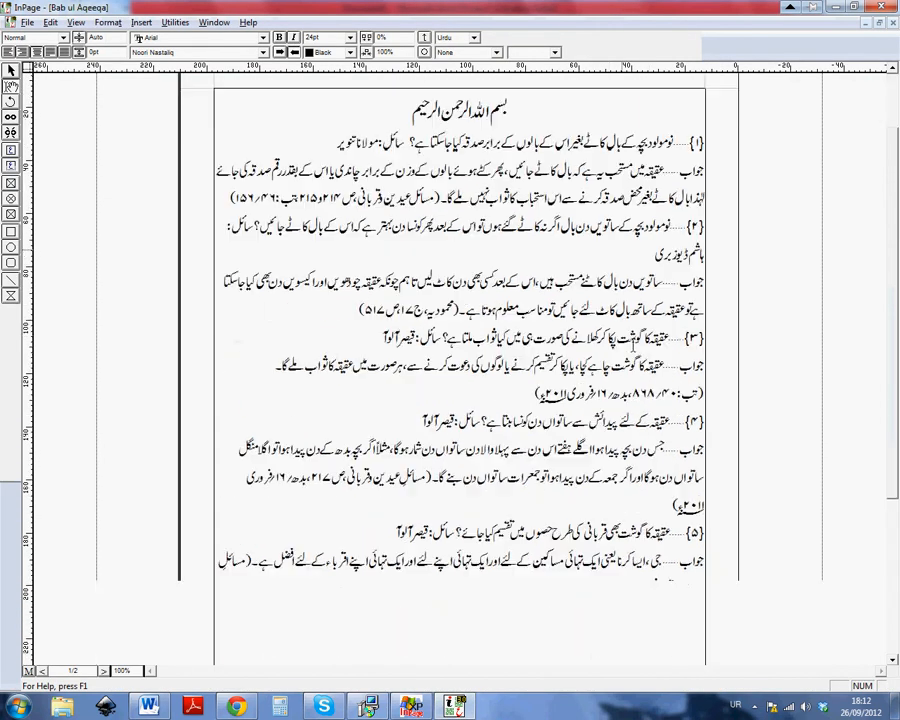
scroll(632, 345, "up", 2)
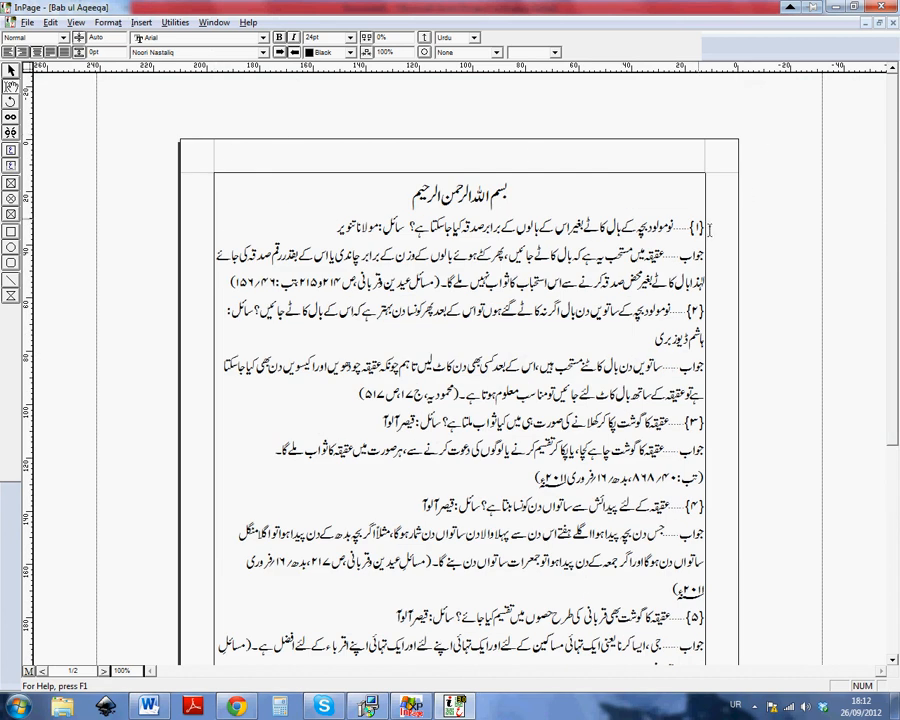
left_click(442, 196)
left_click(386, 197)
left_click(567, 228)
left_click(552, 258)
left_click(710, 235)
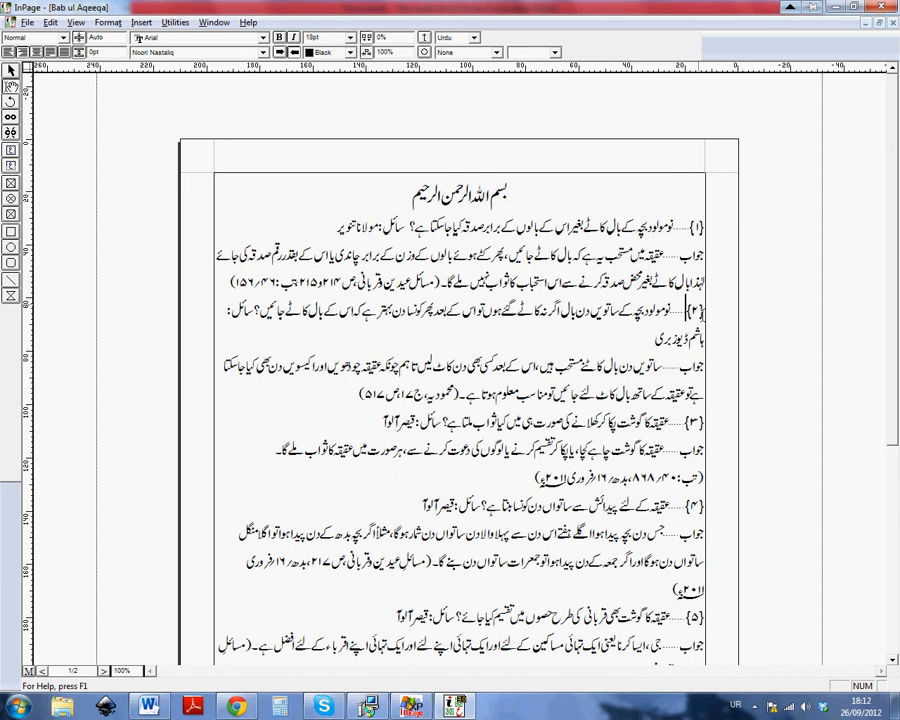
left_click(686, 338)
left_click(696, 376)
- Return to Word and examine the opening Bismillah line and the first numbered question in the converted text
key("alt+Tab")
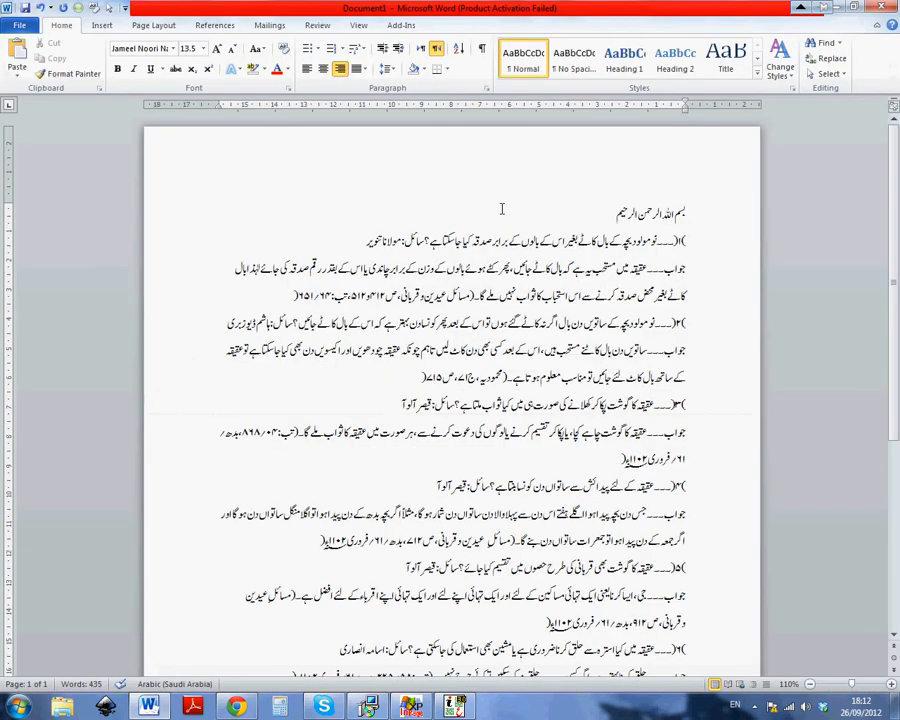
left_click(486, 241)
left_click(656, 214)
left_click(651, 243)
left_click_drag(677, 241, 669, 233)
left_click(669, 215)
left_click(640, 217)
left_click(700, 249)
scroll(685, 241, "up", 1)
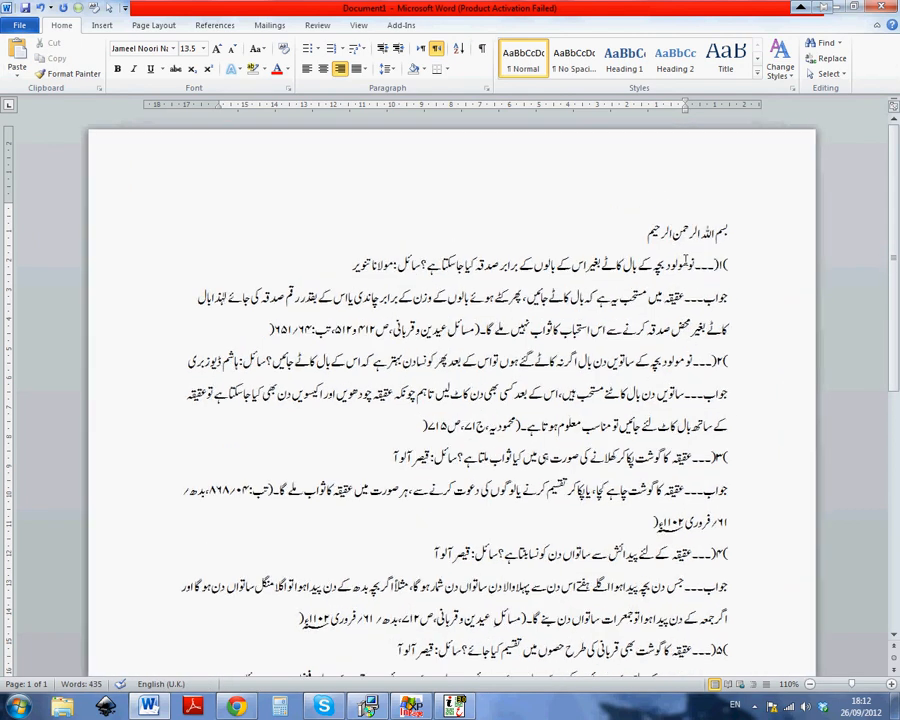
- Compare the brackets and dashes around the first question's number in InPage with those in the Word document
key("alt+Tab")
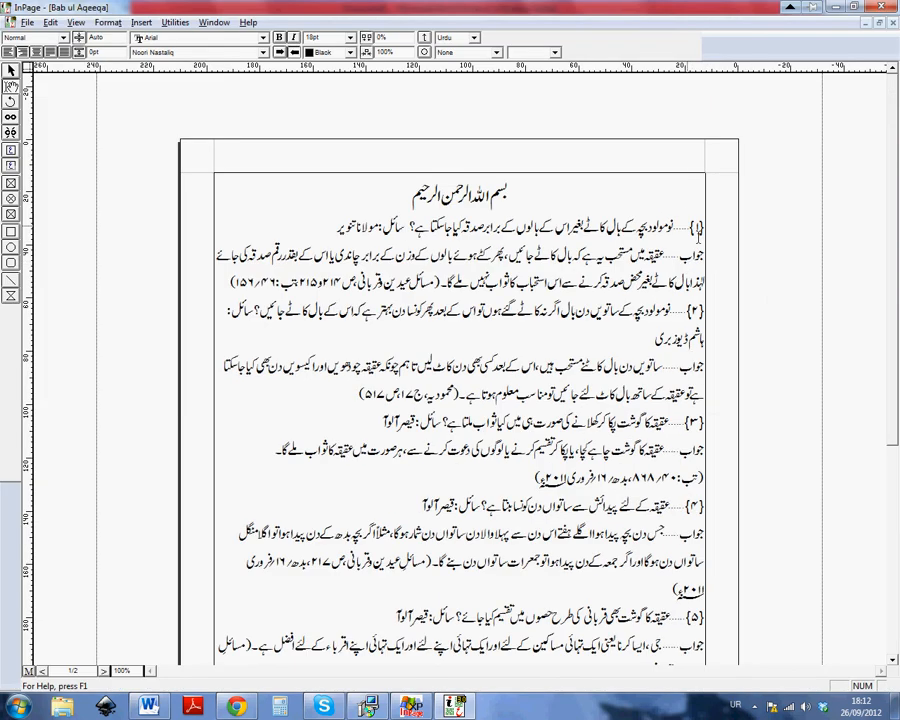
key("alt+Tab")
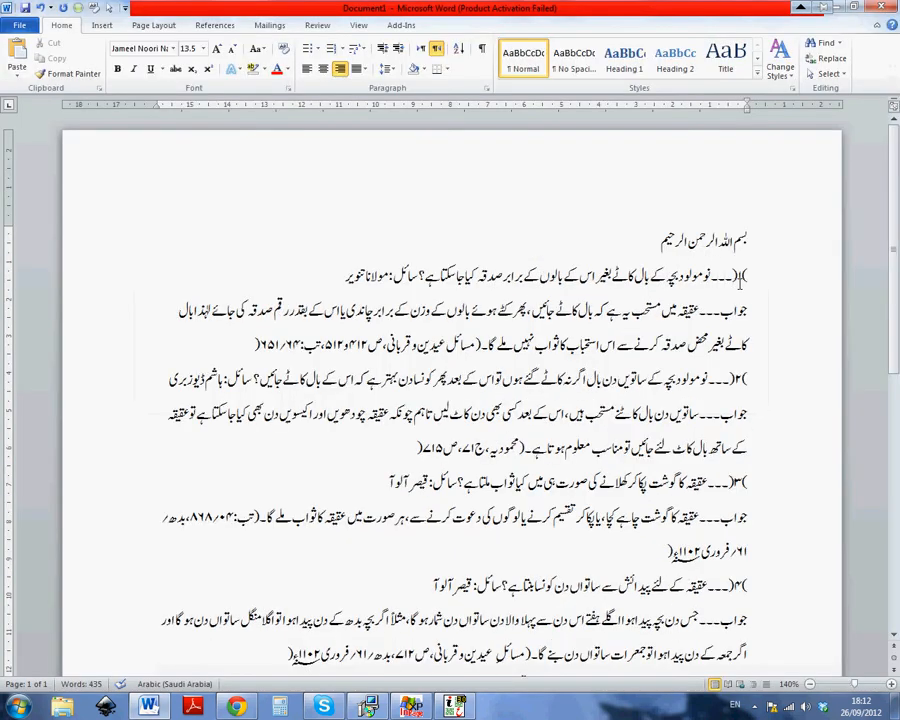
left_click(736, 283)
left_click(719, 282)
left_click(713, 282)
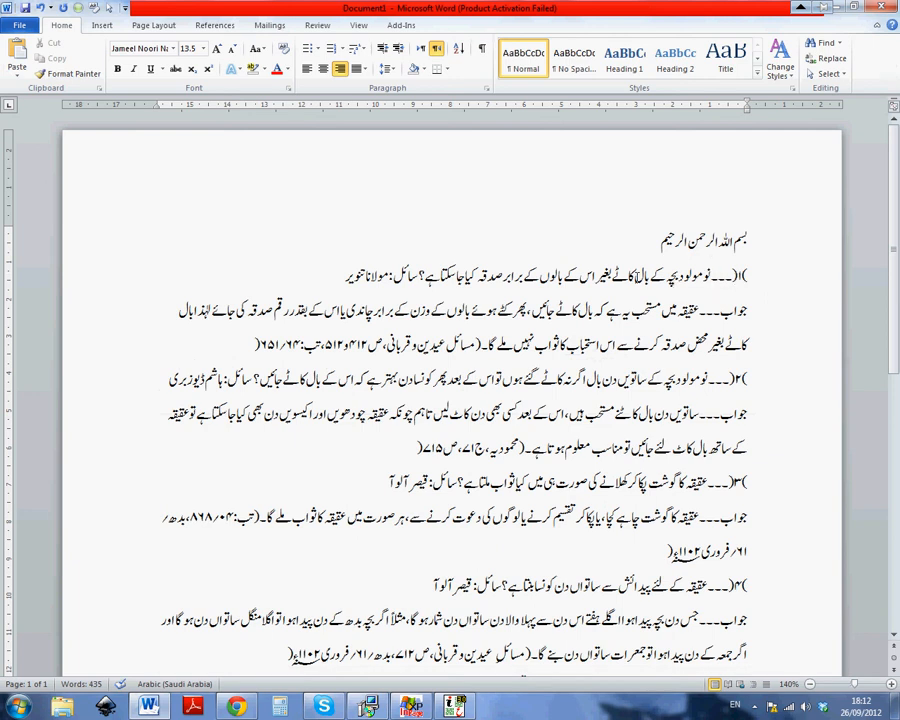
- Show the formatting marks in the document and place the cursor at the end of the Bismillah line
left_click(482, 51)
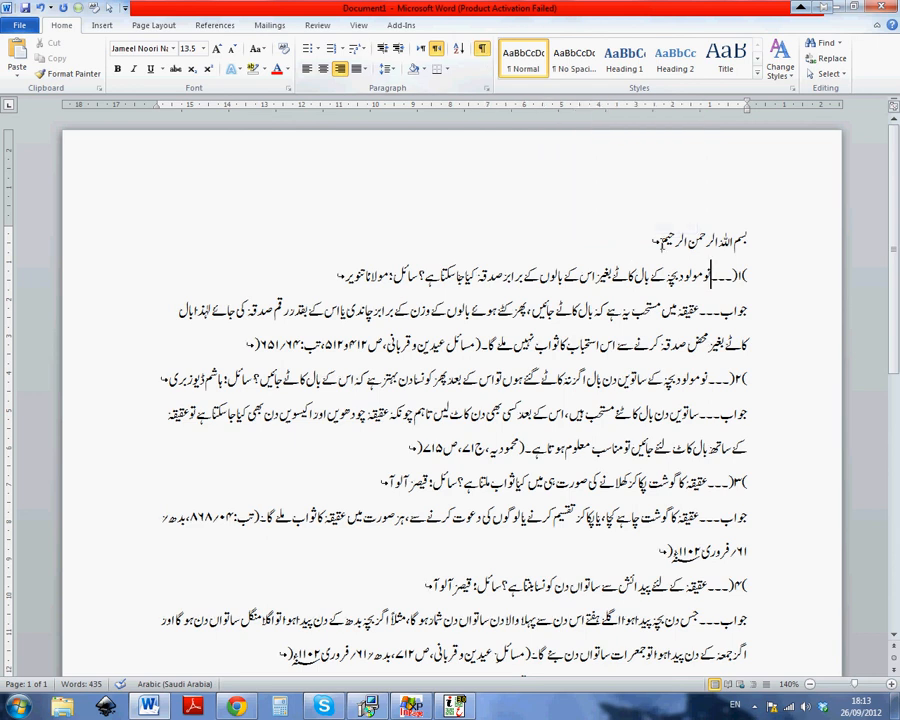
left_click(657, 246)
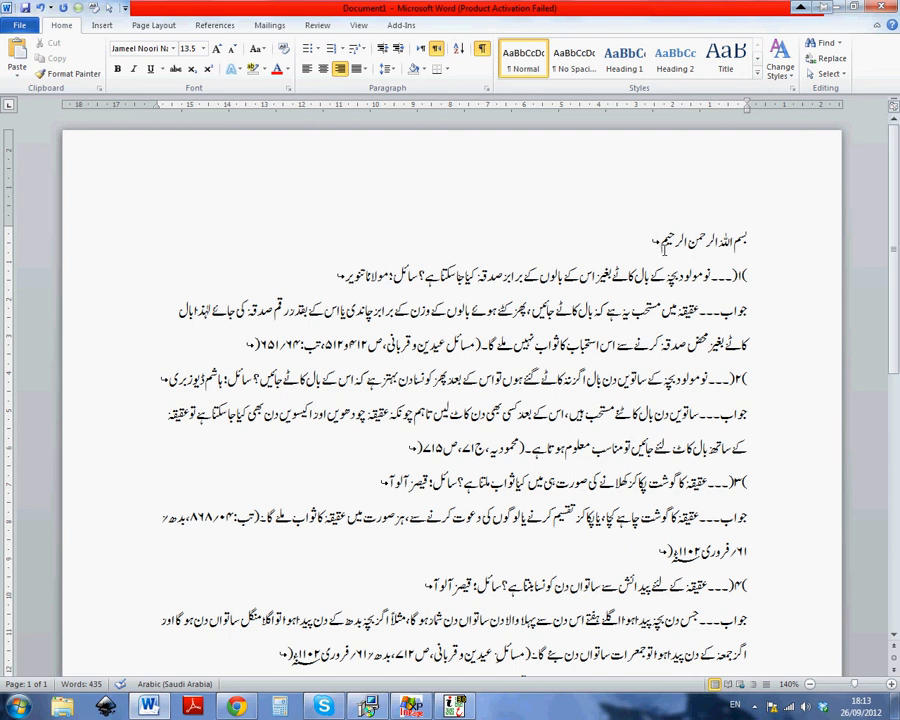
- Try adding a line break after the Bismillah line twice, removing it each time
key("Return")
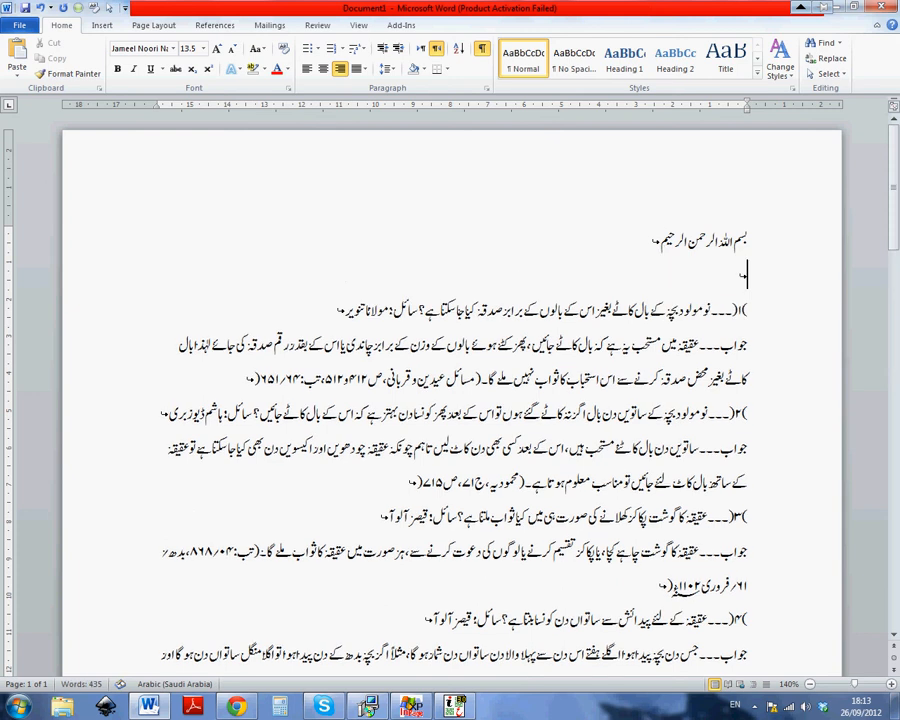
key("BackSpace")
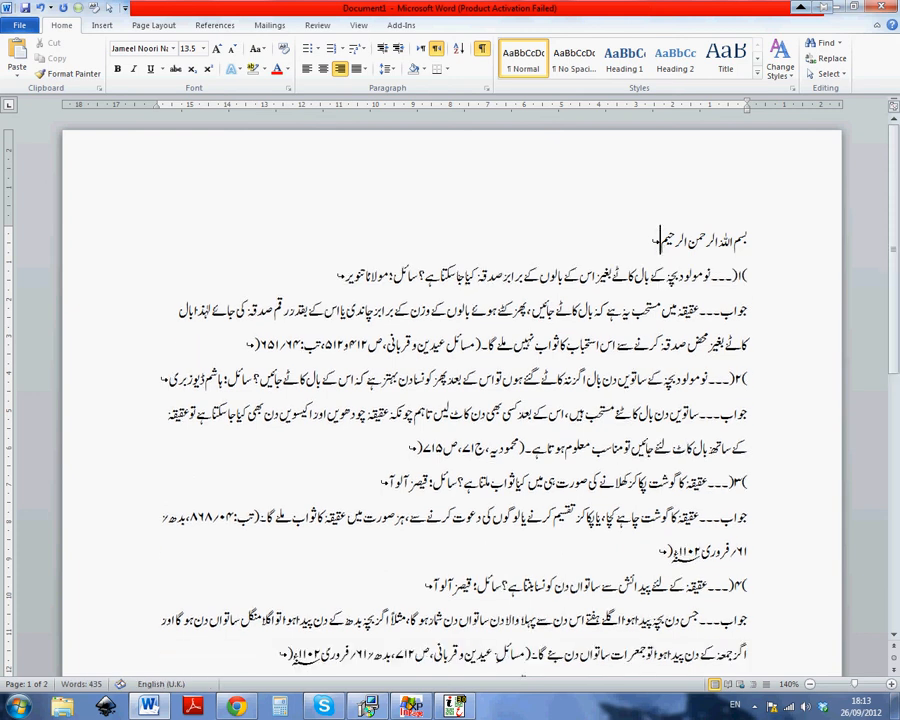
key("Return")
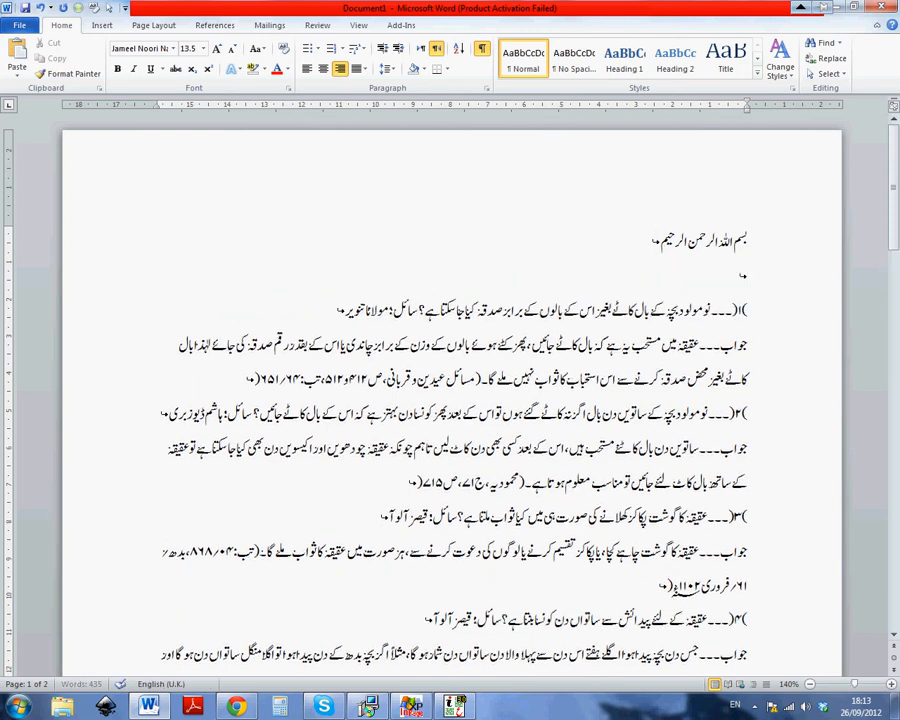
key("BackSpace")
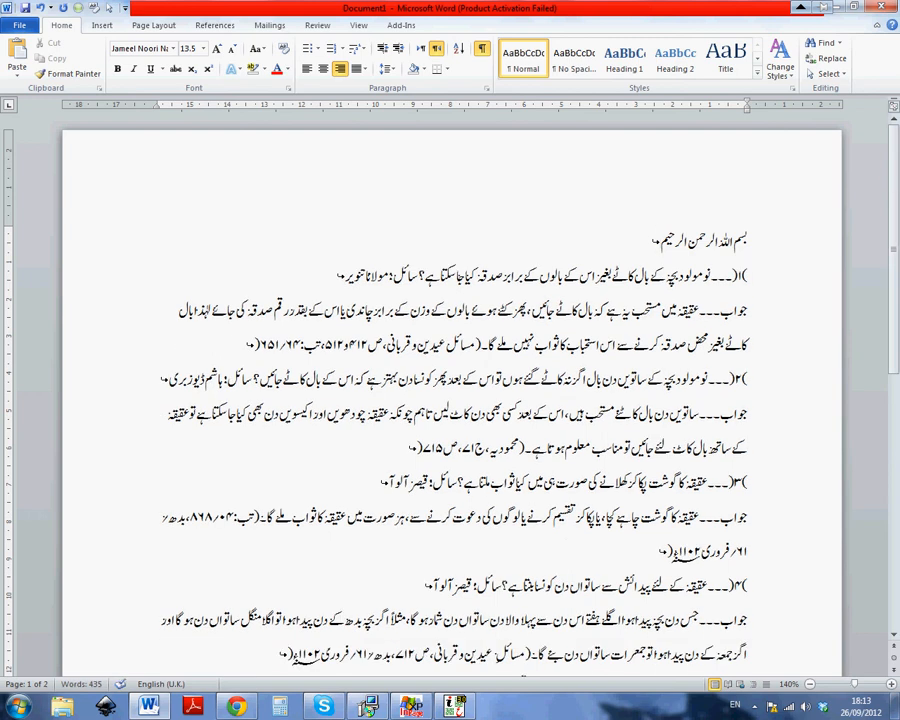
- Try centring the Bismillah line, check the effect on the rest of the text, and restore right alignment
left_click_drag(749, 242, 724, 538)
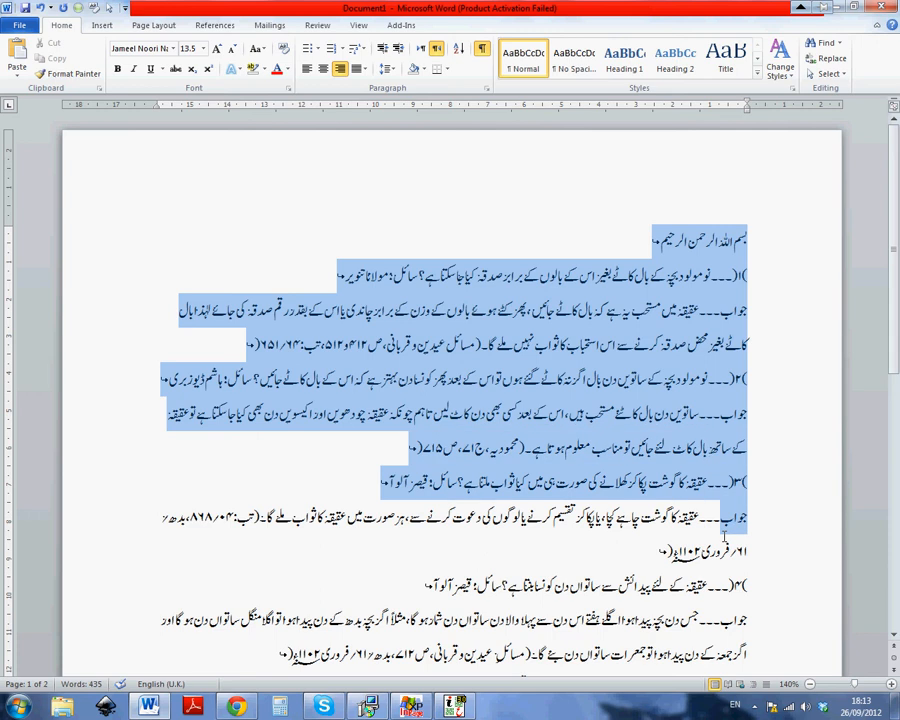
left_click_drag(727, 478, 726, 272)
left_click(709, 241)
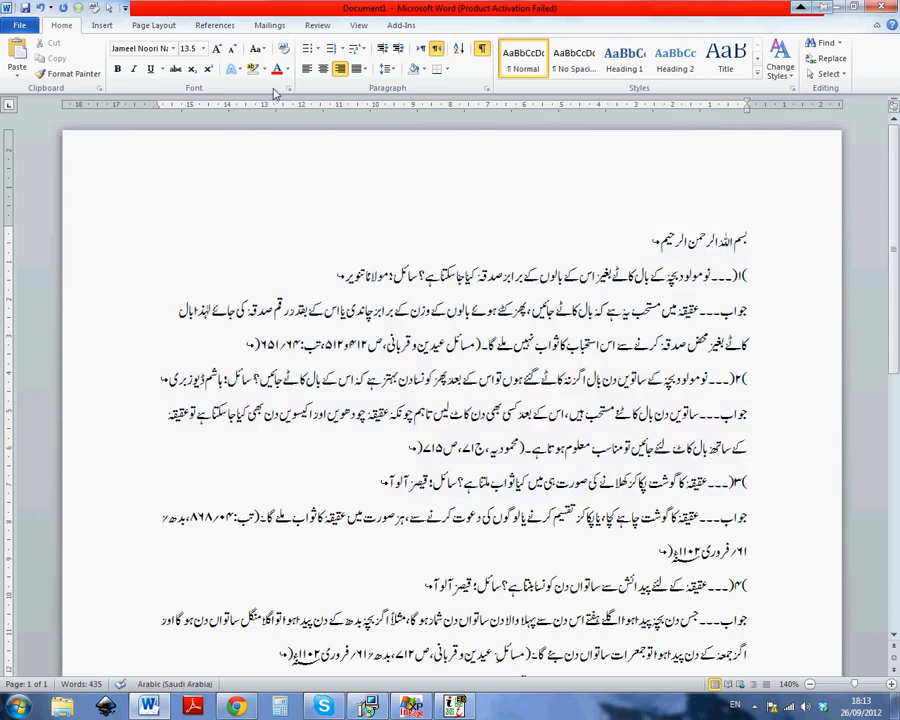
left_click(323, 68)
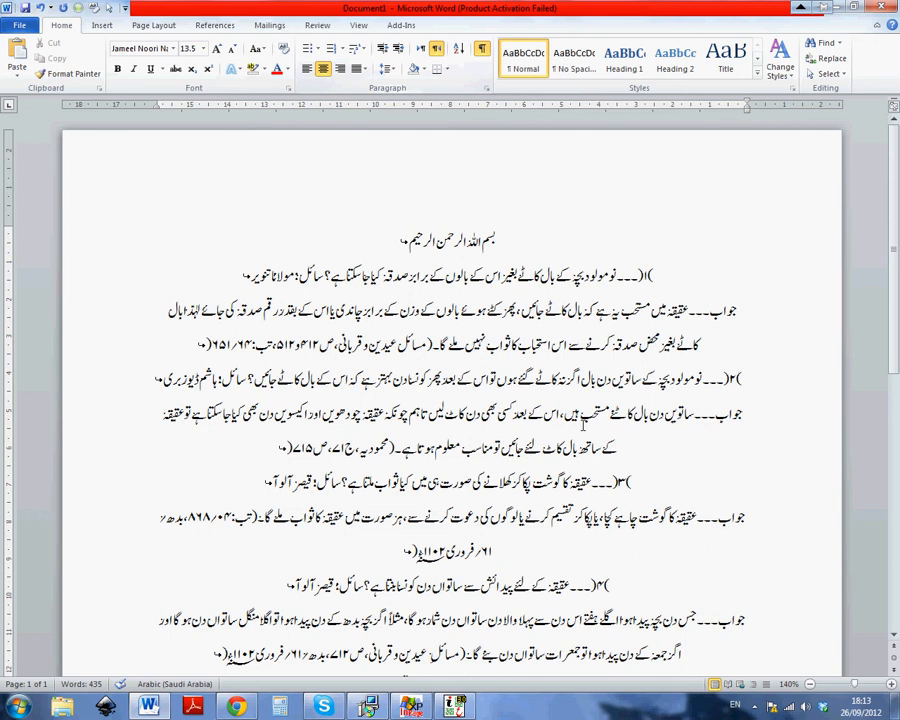
scroll(603, 440, "down", 4)
scroll(603, 440, "down", 3)
scroll(603, 440, "up", 8)
key("ctrl+r")
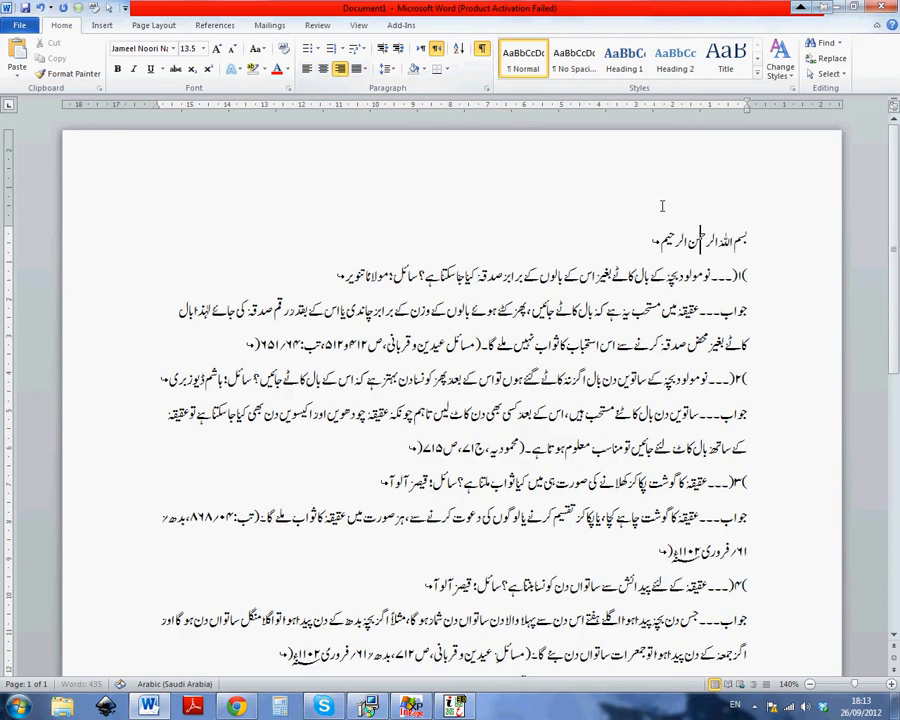
- Replace the manual line break after the Bismillah line with a paragraph break
left_click_drag(650, 241, 588, 309)
left_click(652, 240)
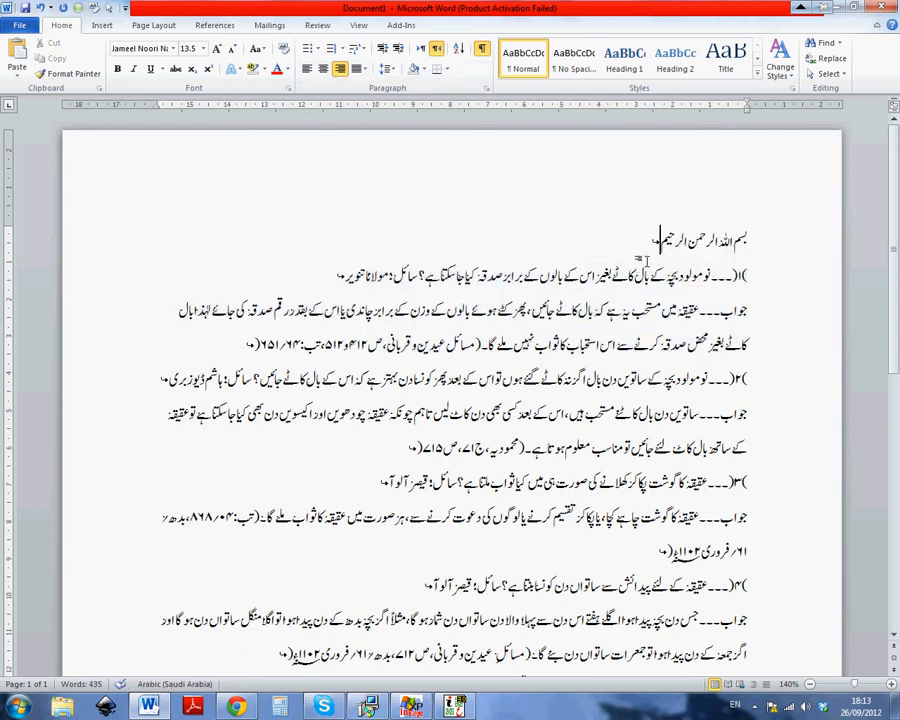
left_click(764, 244)
left_click(659, 241)
key("Delete")
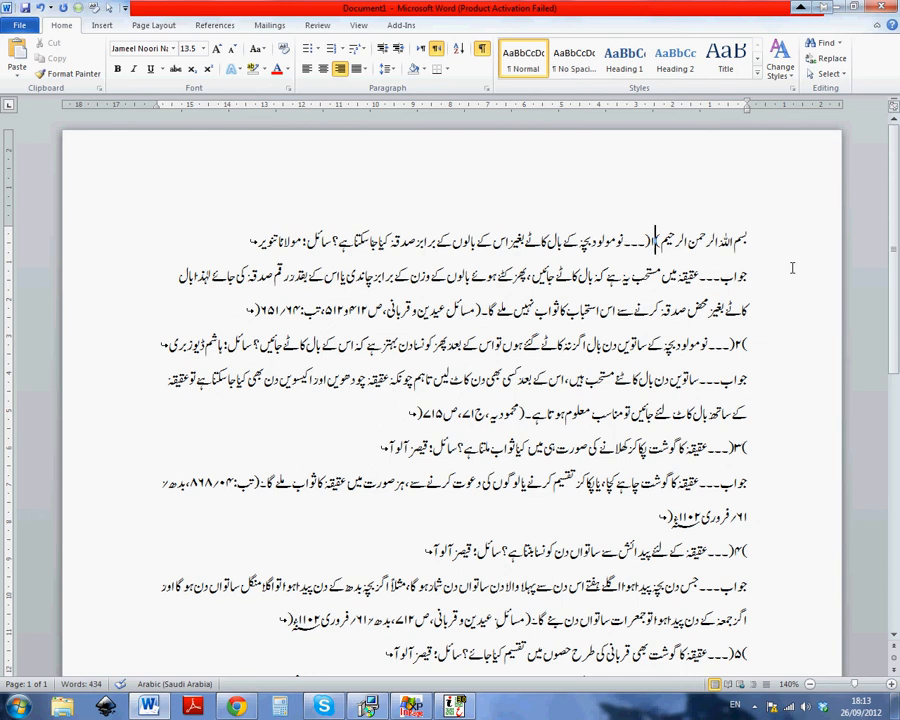
key("ctrl+z")
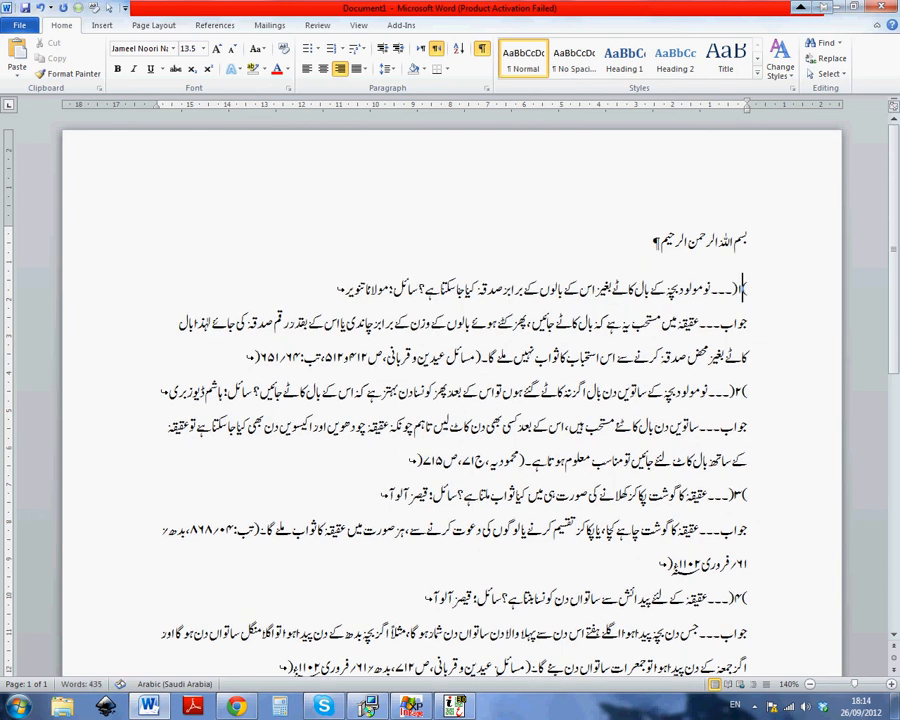
- Centre the Bismillah line, now its own paragraph, as a heading
left_click(659, 240)
left_click(706, 240)
left_click(323, 68)
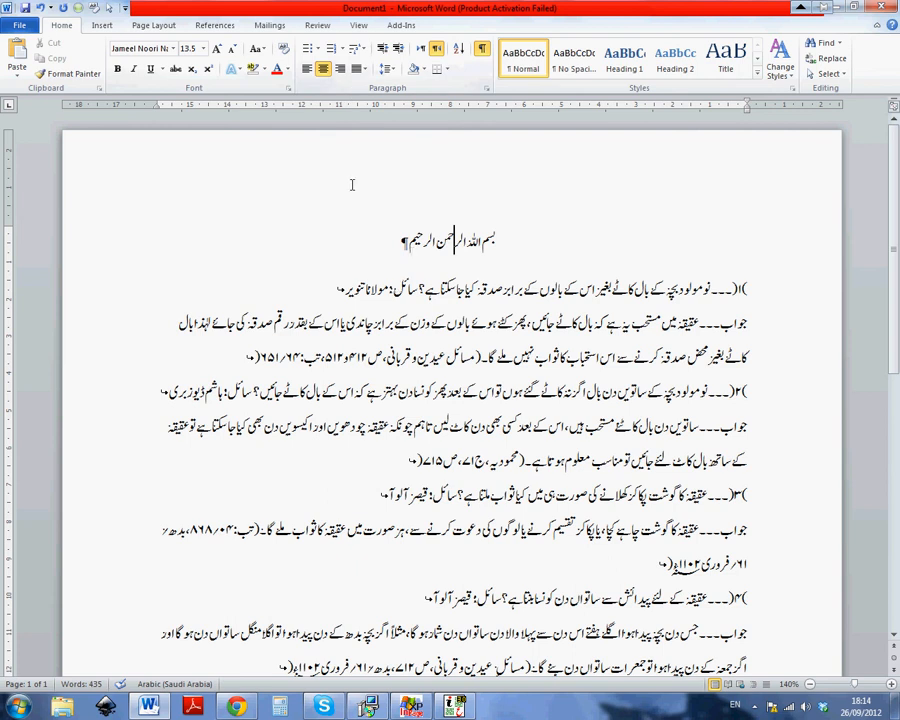
- Select the whole Bismillah heading and increase its font size to 16
left_click(216, 49)
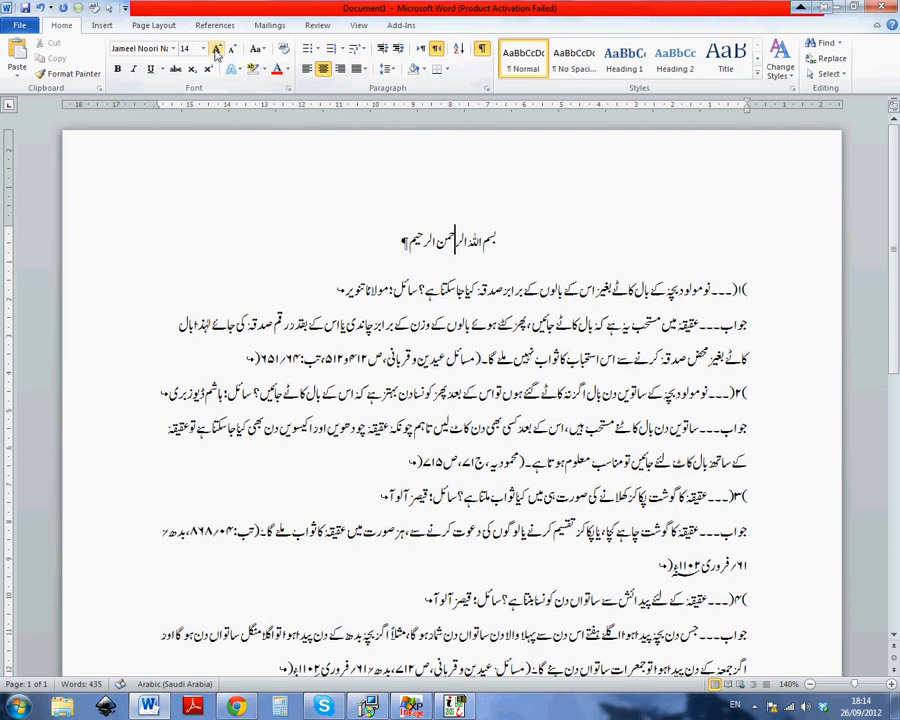
key("ctrl+z")
left_click_drag(479, 242, 504, 245)
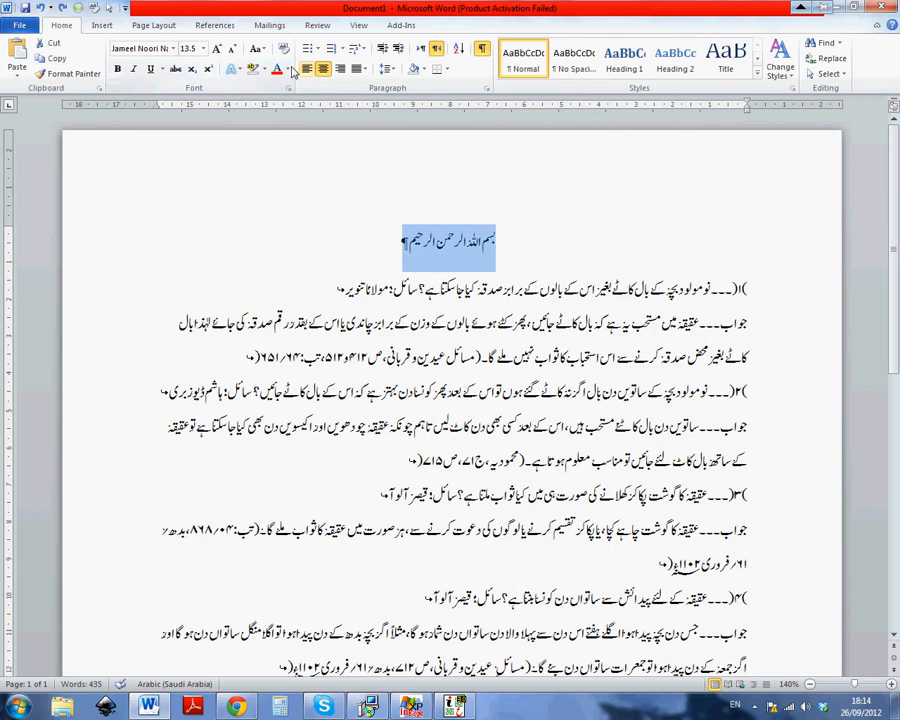
left_click(217, 50)
left_click(218, 50)
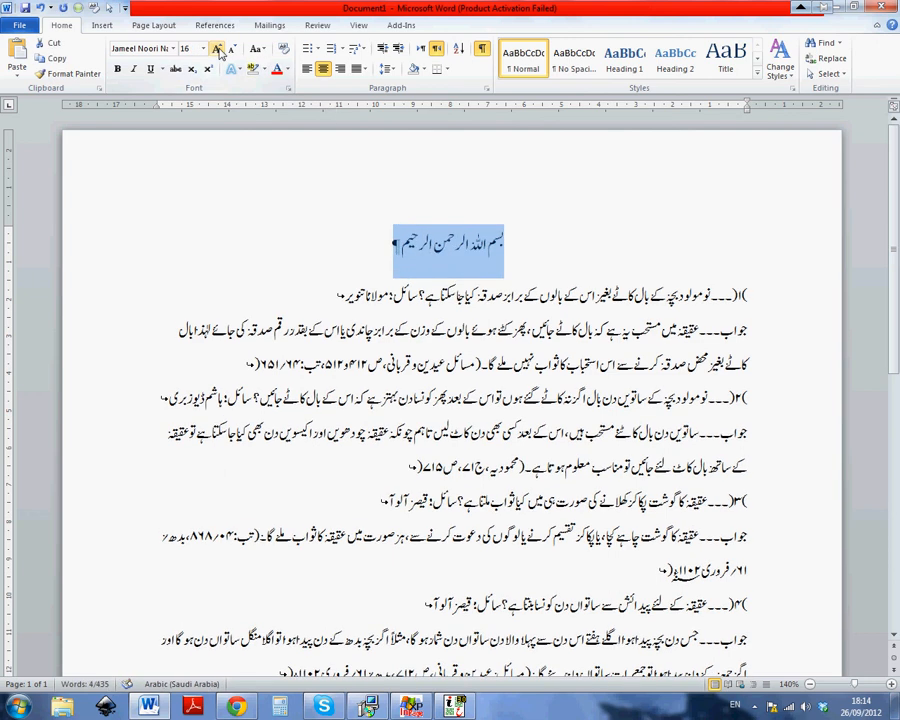
- Set the spacing after the Bismillah heading paragraph to 12 pt
left_click(487, 89)
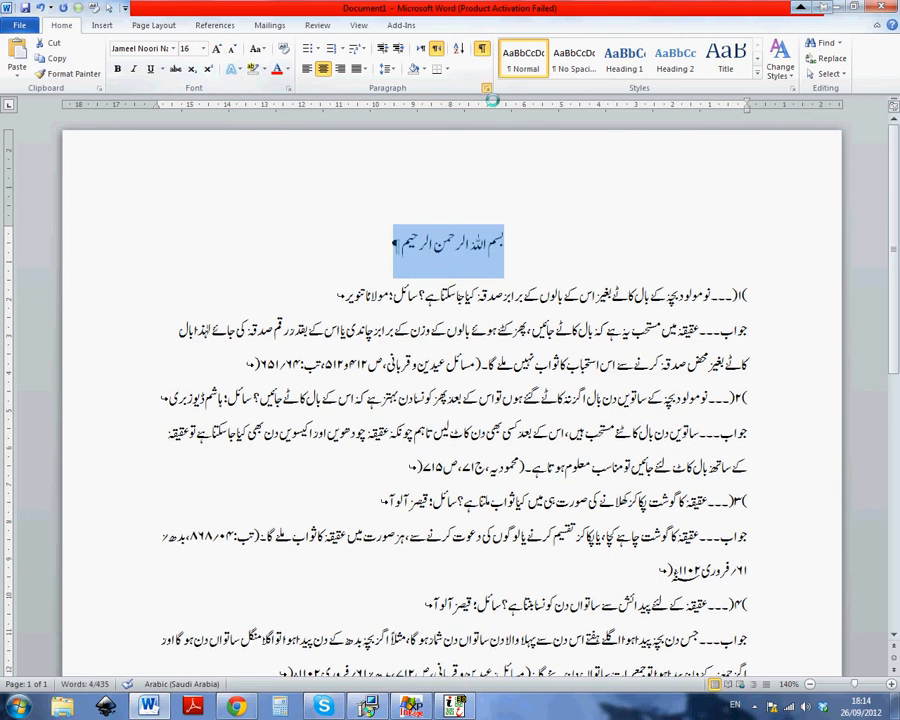
left_click(416, 370)
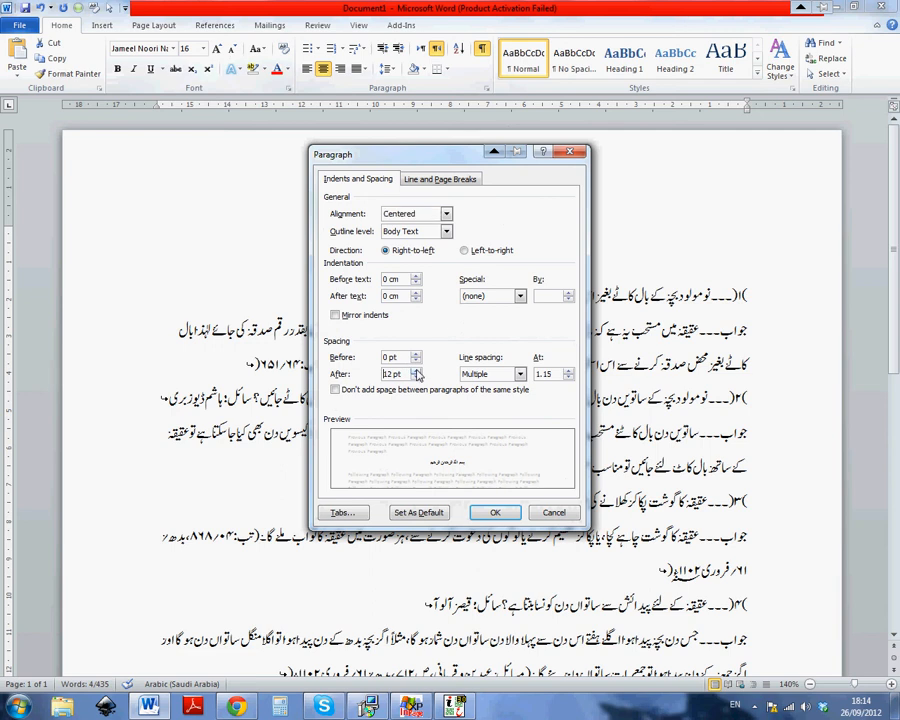
left_click(497, 511)
left_click(476, 240)
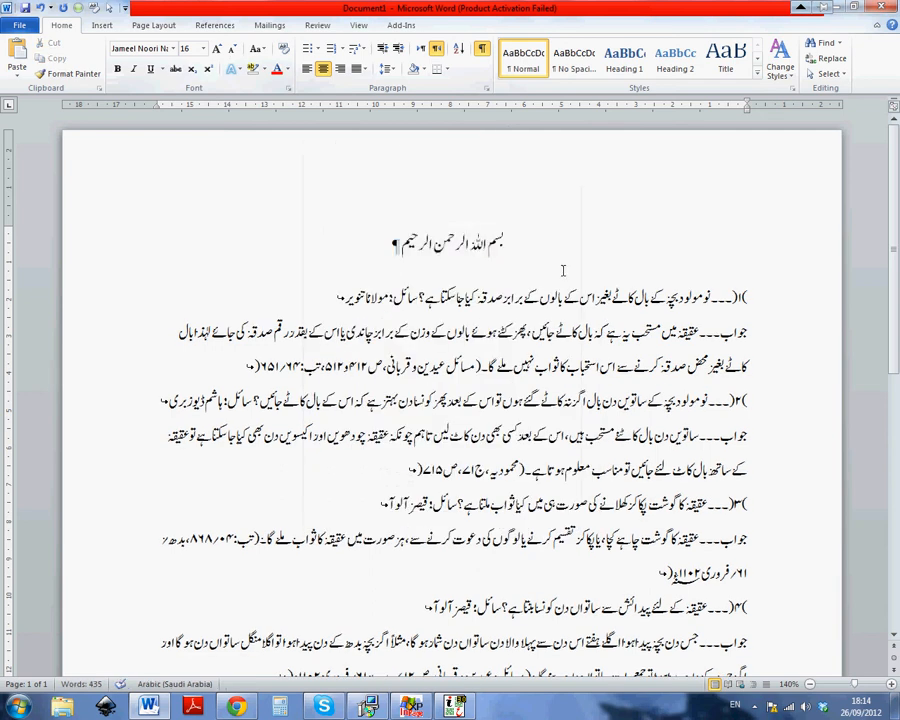
left_click(349, 305)
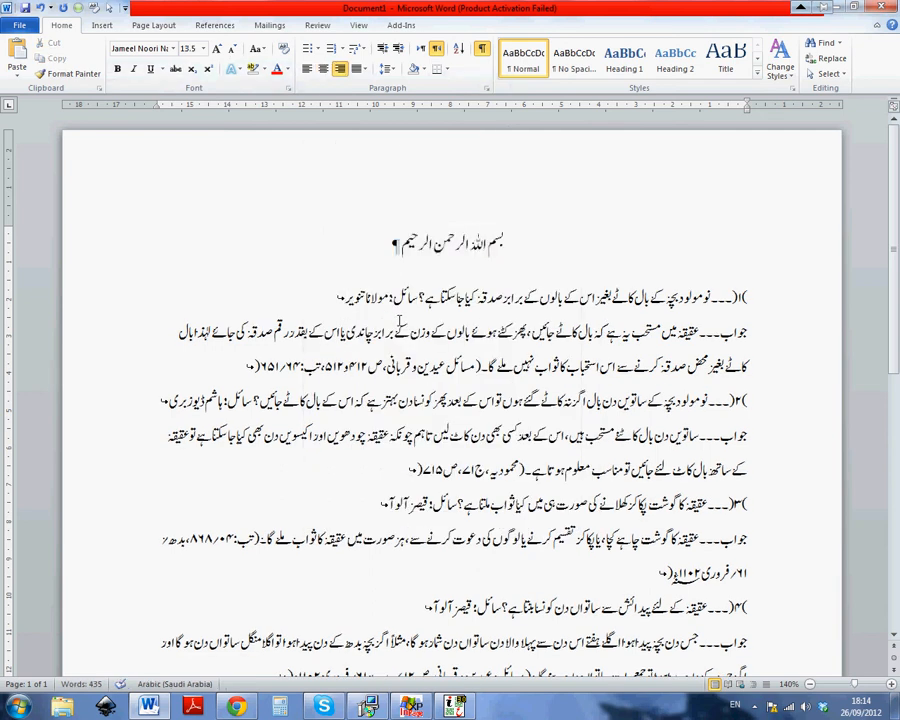
scroll(398, 320, "down", 1)
scroll(450, 400, "down", 1)
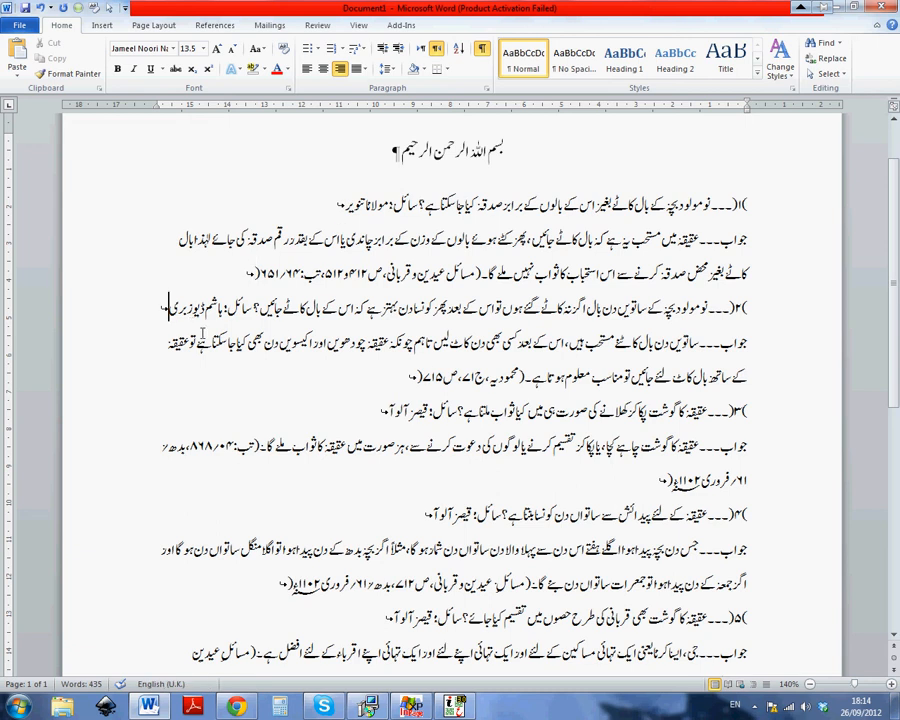
left_click(416, 378)
scroll(443, 232, "up", 3)
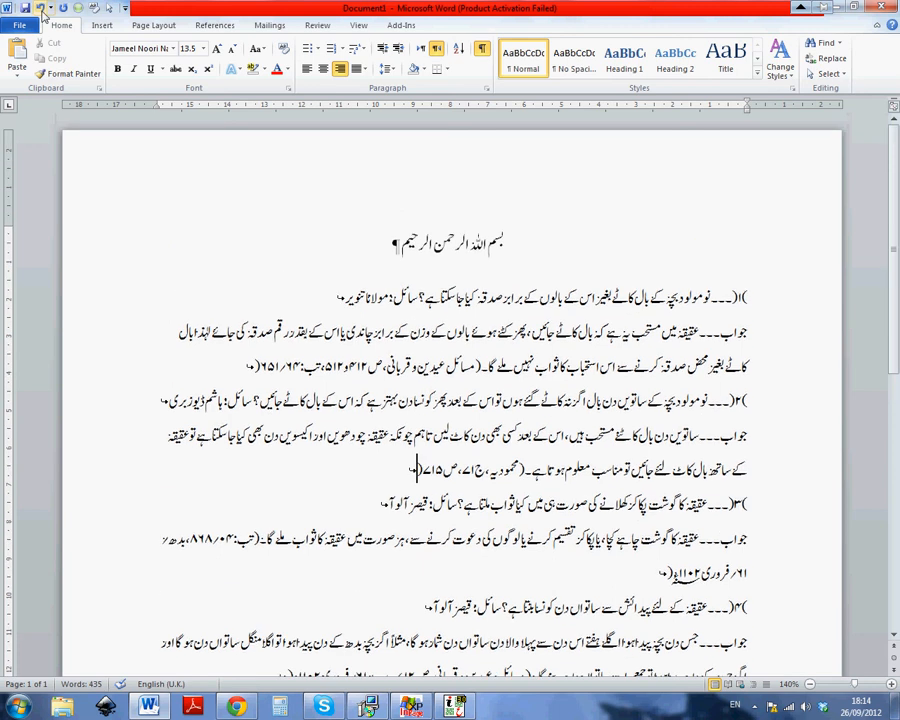
- Undo the recent formatting changes on the Bismillah heading and redo them
left_click(41, 9)
left_click(41, 9)
left_click(41, 9)
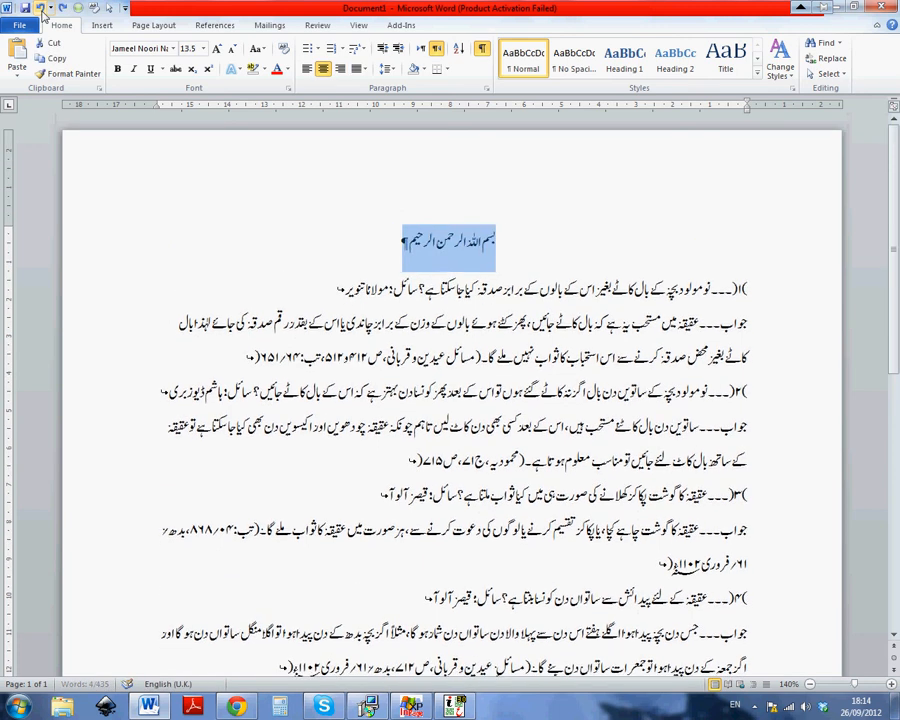
left_click(41, 9)
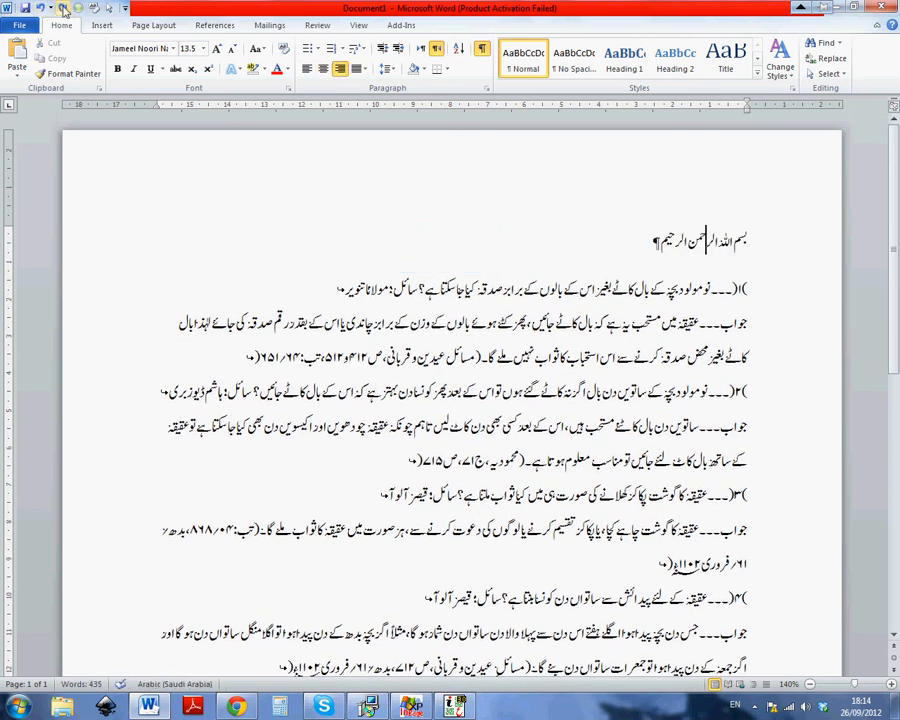
left_click(62, 8)
left_click(62, 8)
left_click(62, 8)
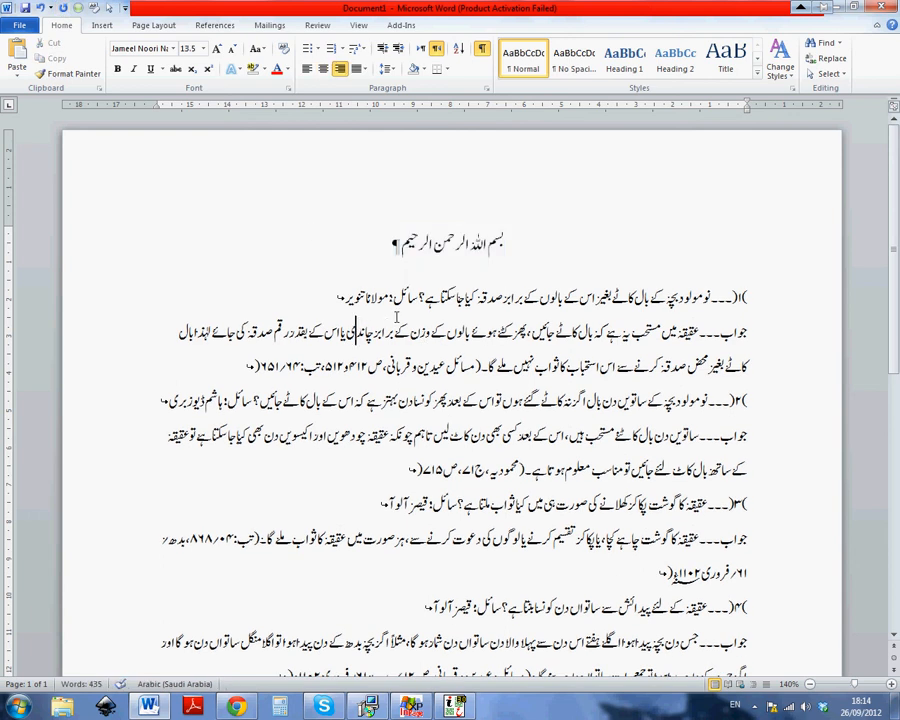
left_click(390, 300)
key("ctrl+a")
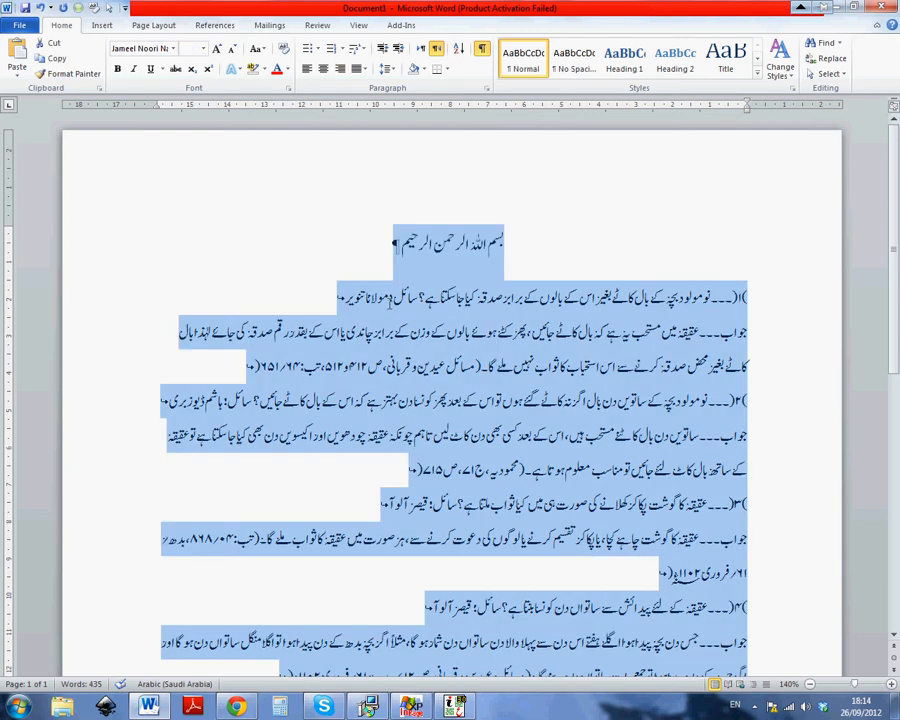
left_click(410, 299)
left_click(418, 243)
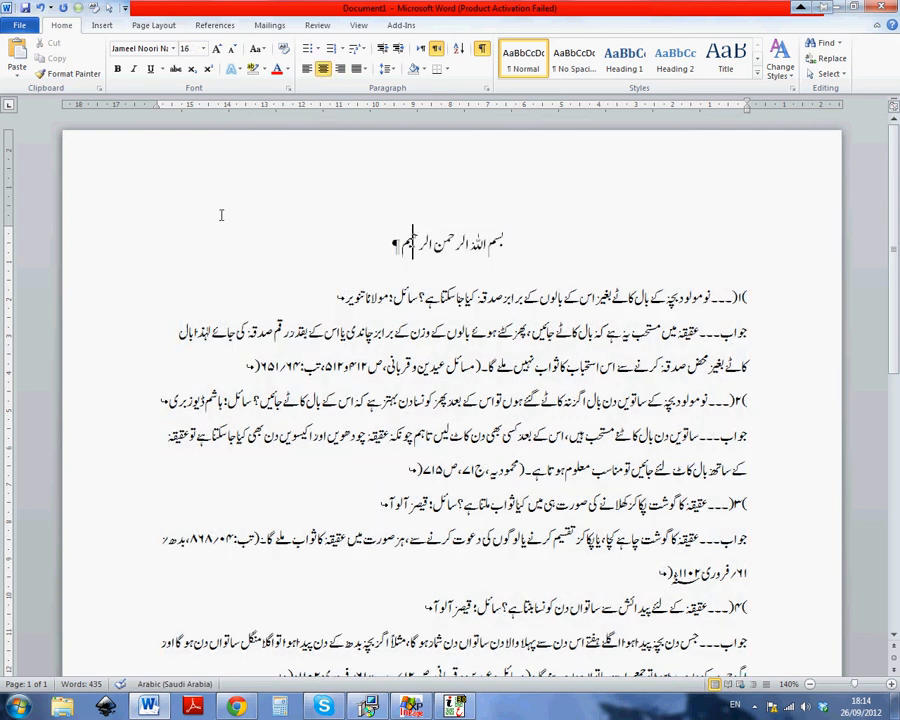
- Open Find and Replace in replace mode with its additional search options expanded
key("ctrl+f")
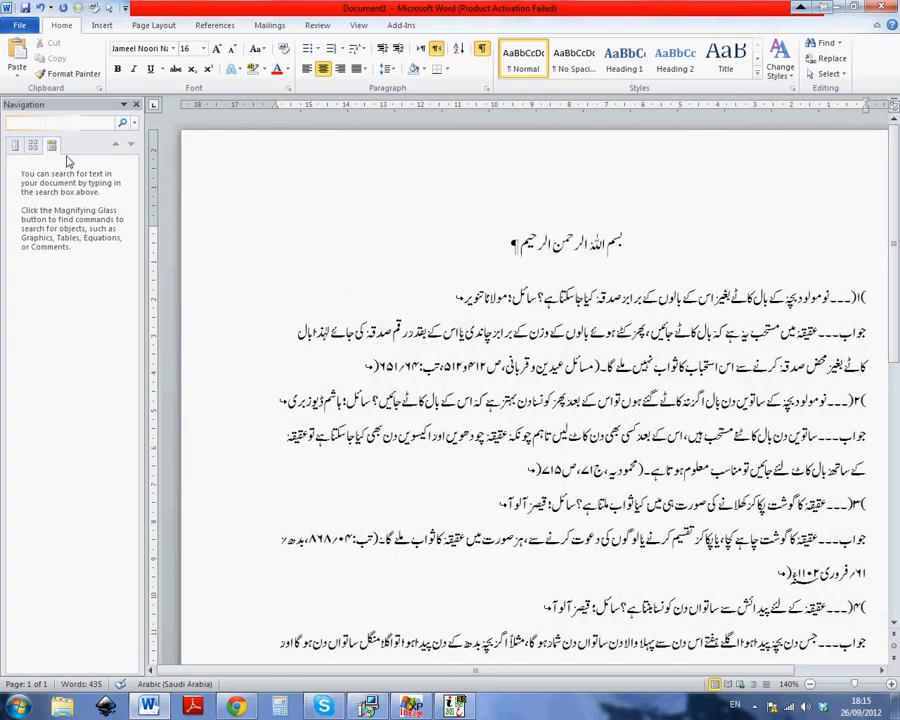
left_click(132, 124)
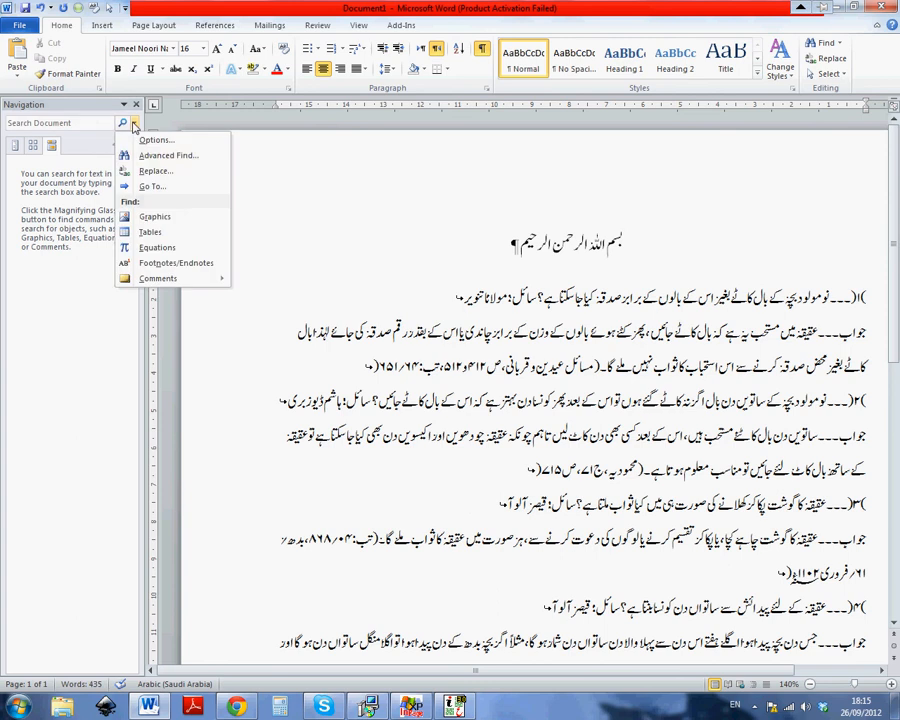
left_click(155, 172)
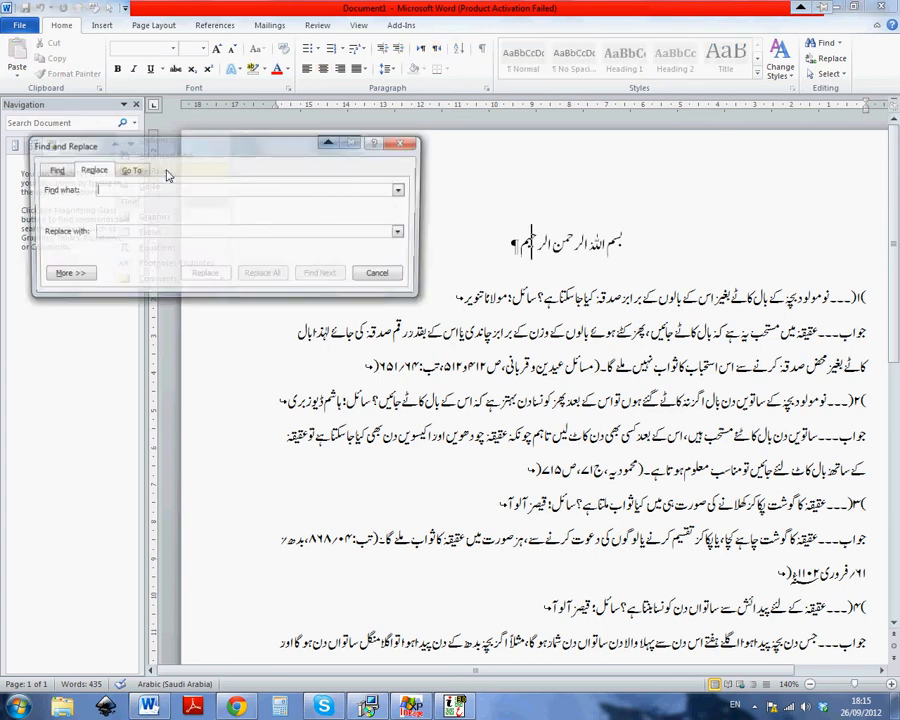
left_click(62, 171)
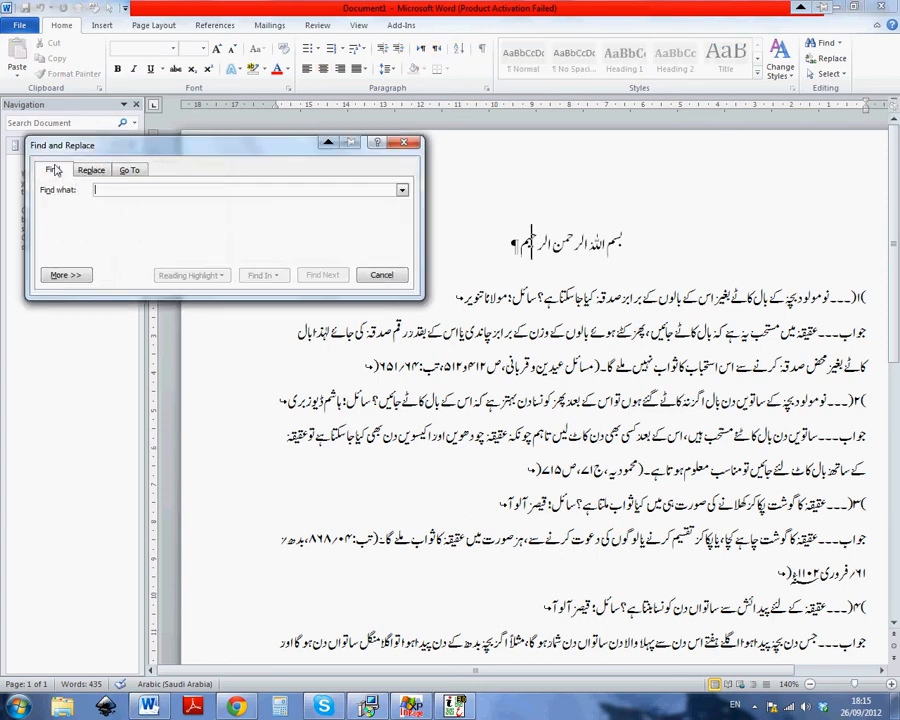
left_click(72, 277)
left_click(69, 277)
left_click(66, 276)
left_click(90, 170)
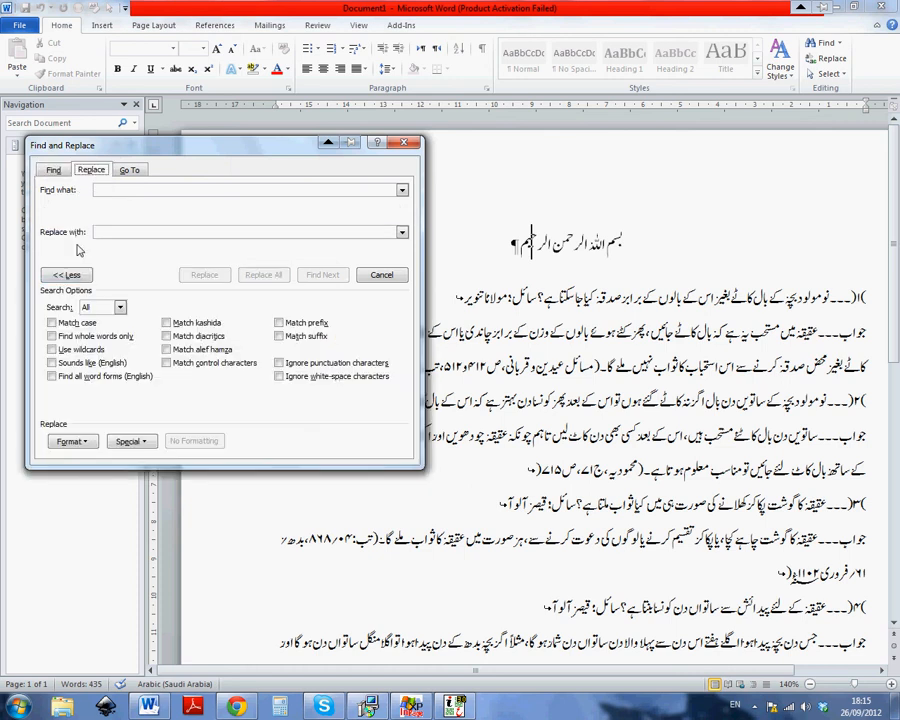
left_click(136, 191)
left_click(130, 441)
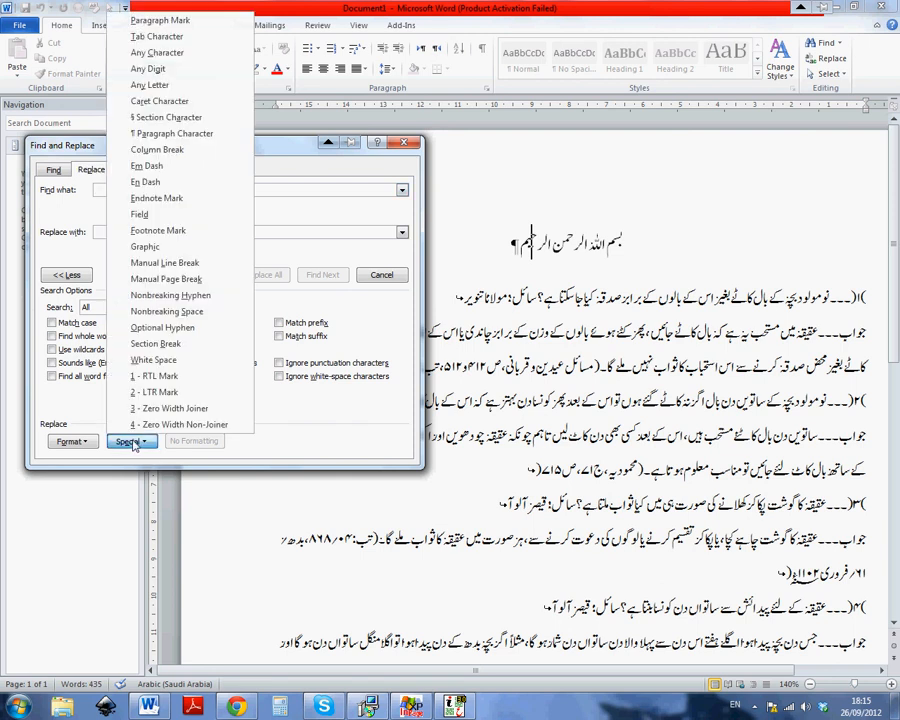
left_click(134, 445)
left_click(56, 276)
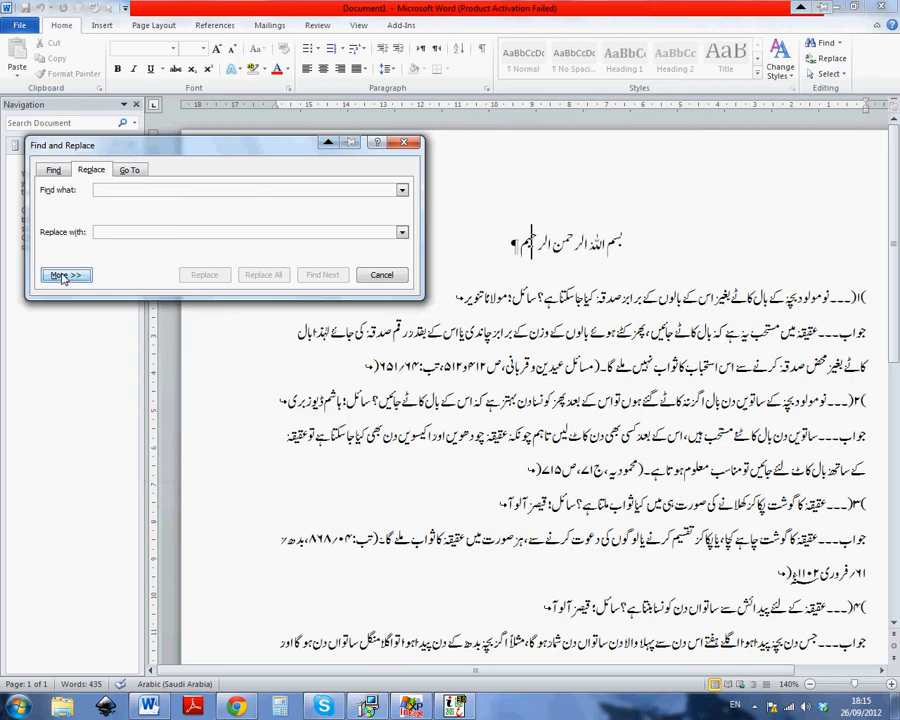
left_click(63, 277)
left_click(63, 277)
left_click(65, 276)
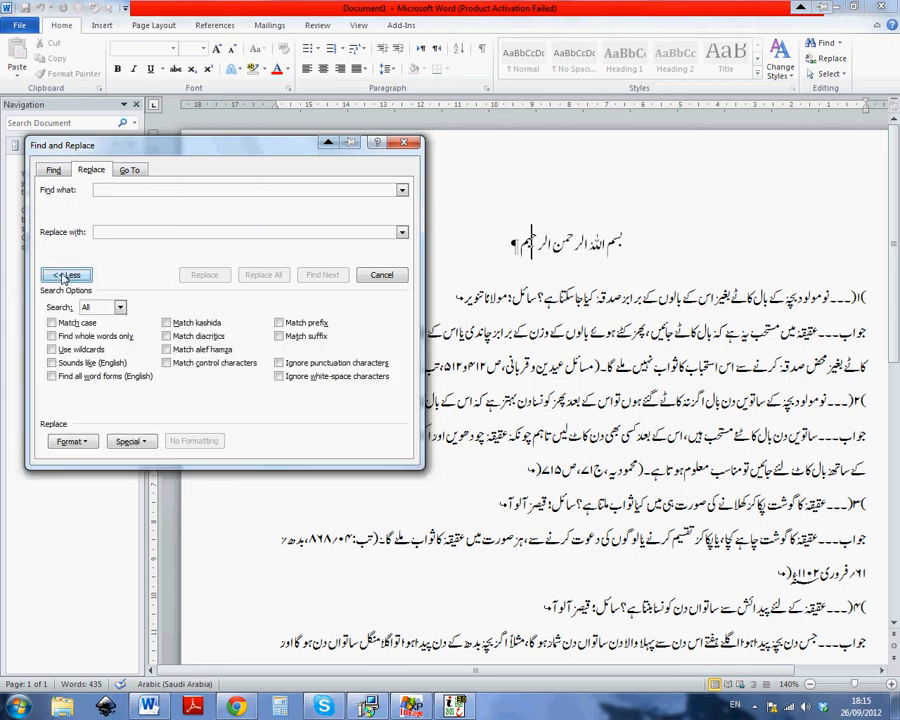
- Set the search text to a manual line break (^l) and the replacement to a paragraph mark (^p)
left_click(134, 441)
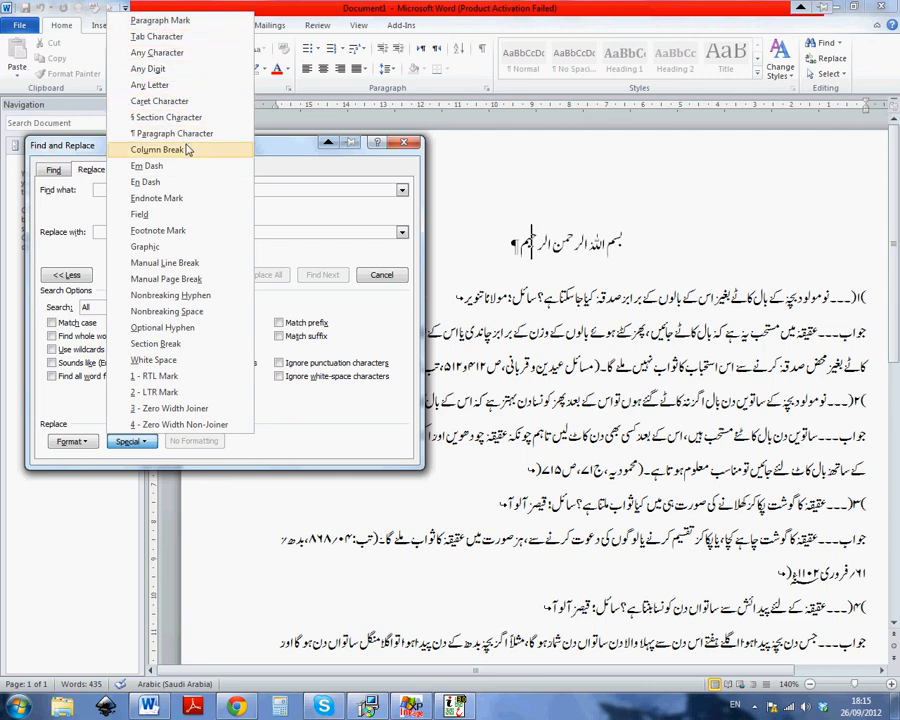
left_click(180, 264)
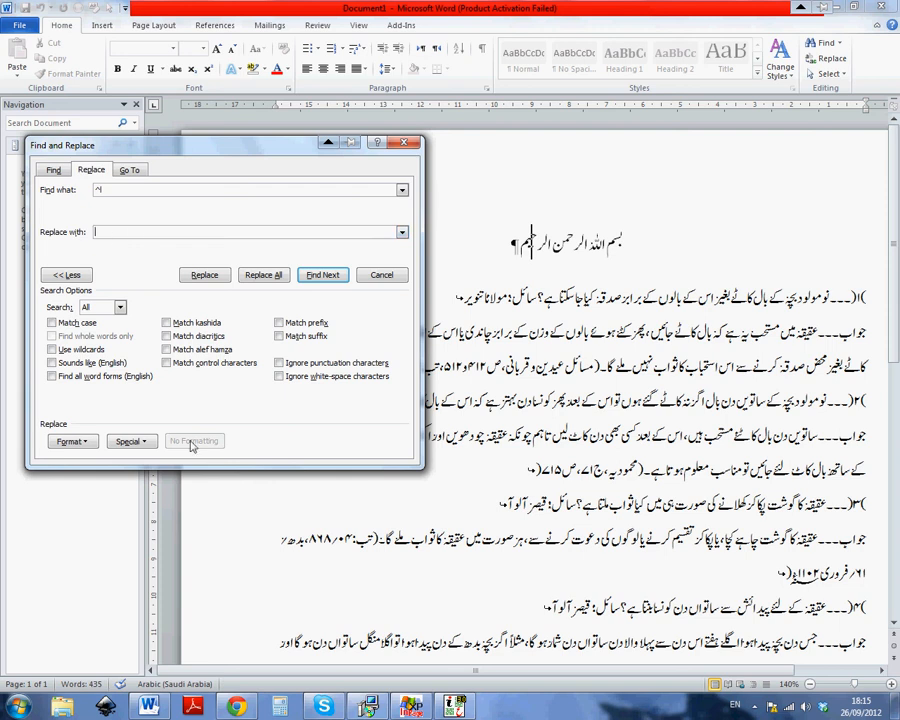
left_click(134, 440)
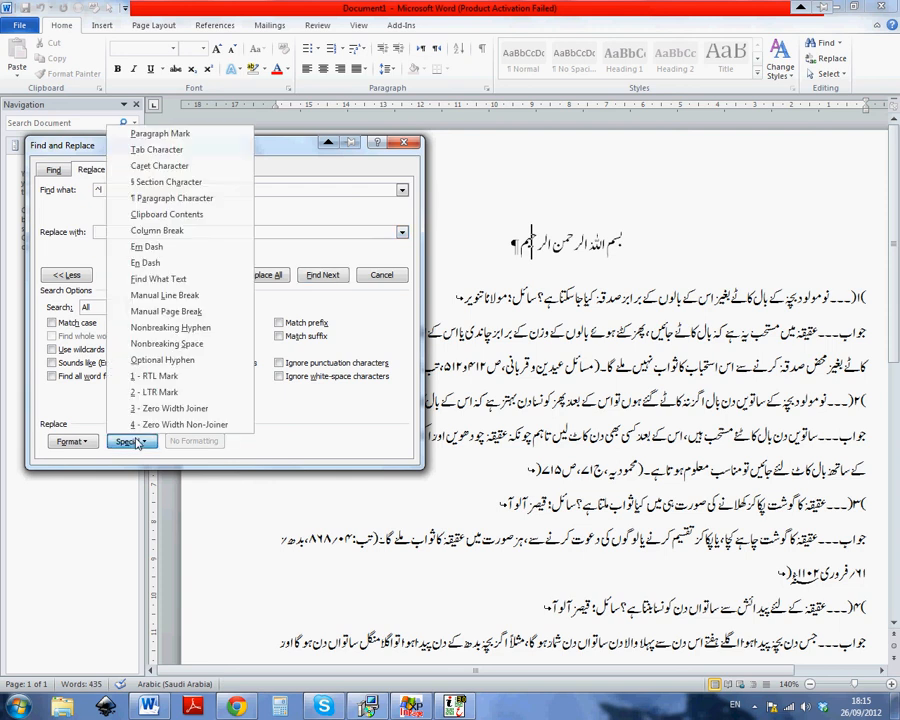
left_click(155, 135)
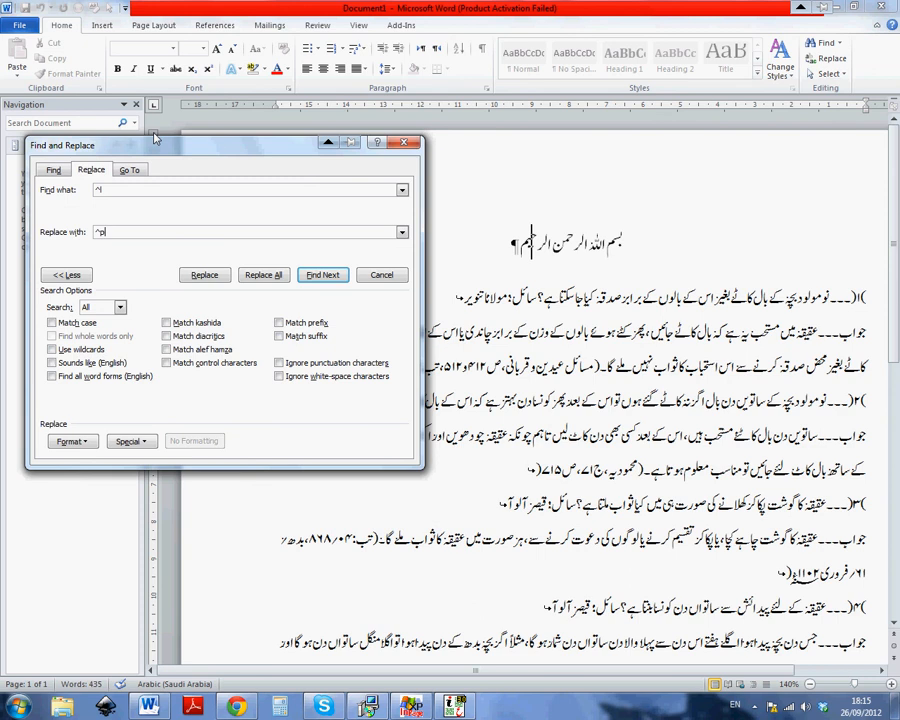
- Find the first manual line break and replace the first three breaks one by one with paragraph marks
left_click_drag(226, 145, 133, 91)
left_click(232, 219)
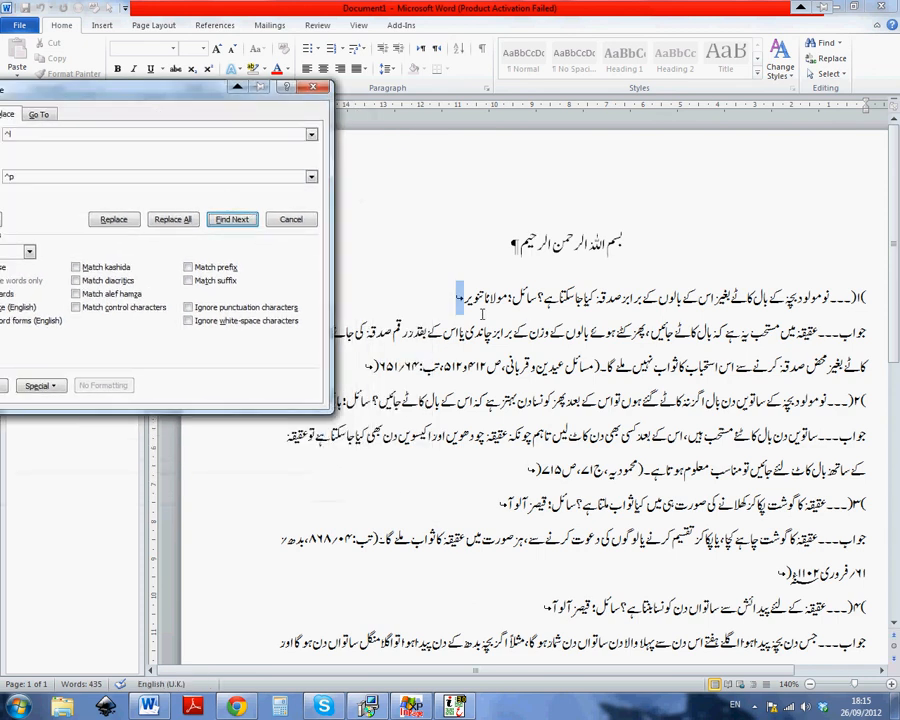
left_click(117, 220)
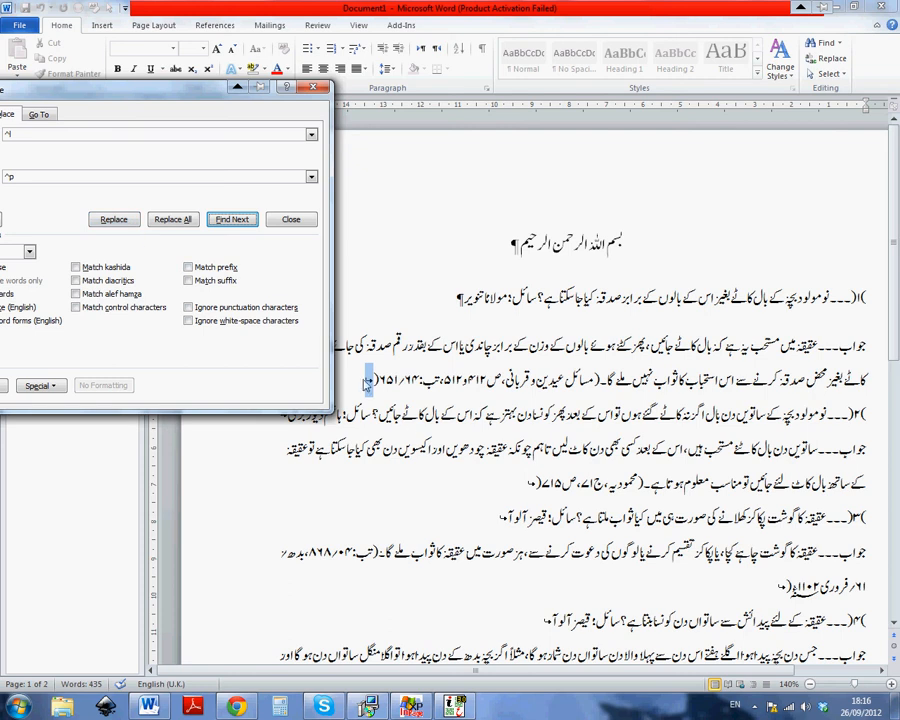
left_click(124, 222)
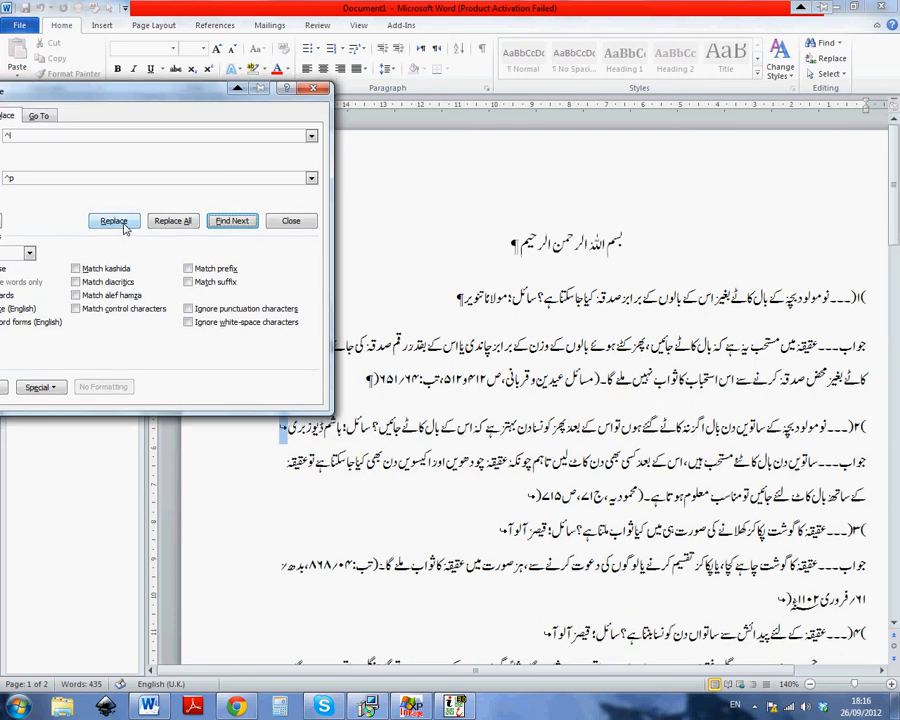
left_click(124, 222)
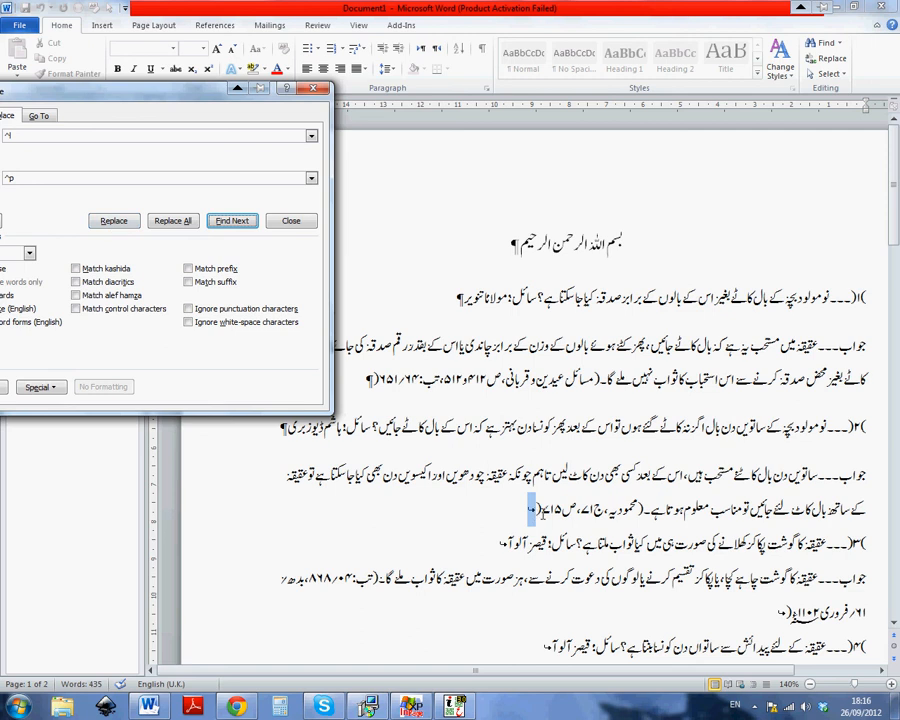
- Replace all remaining manual line breaks in the document with paragraph marks and close Find and Replace
left_click(236, 221)
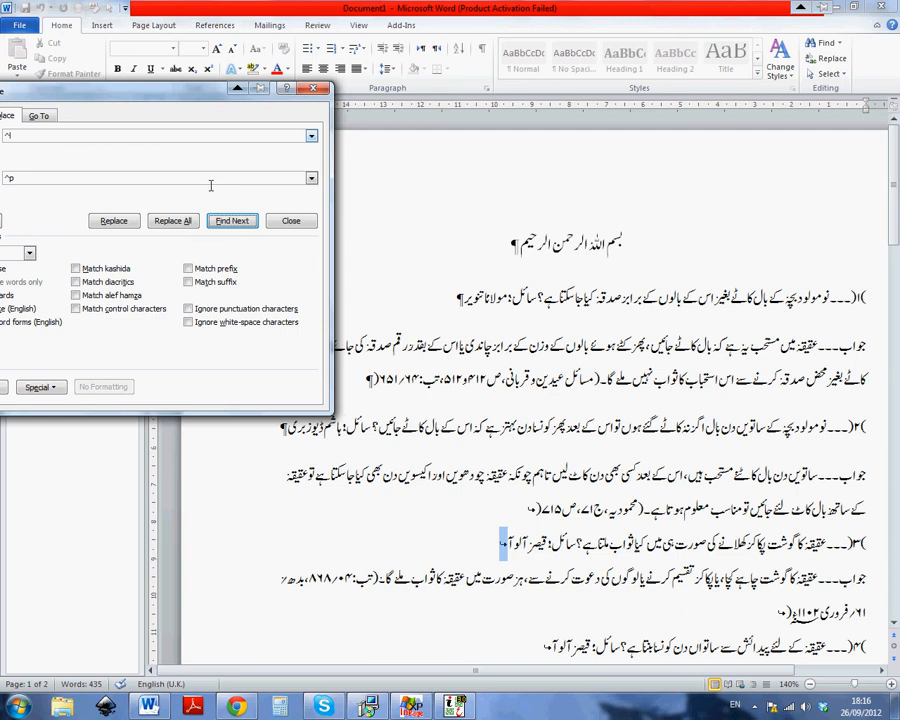
left_click(172, 221)
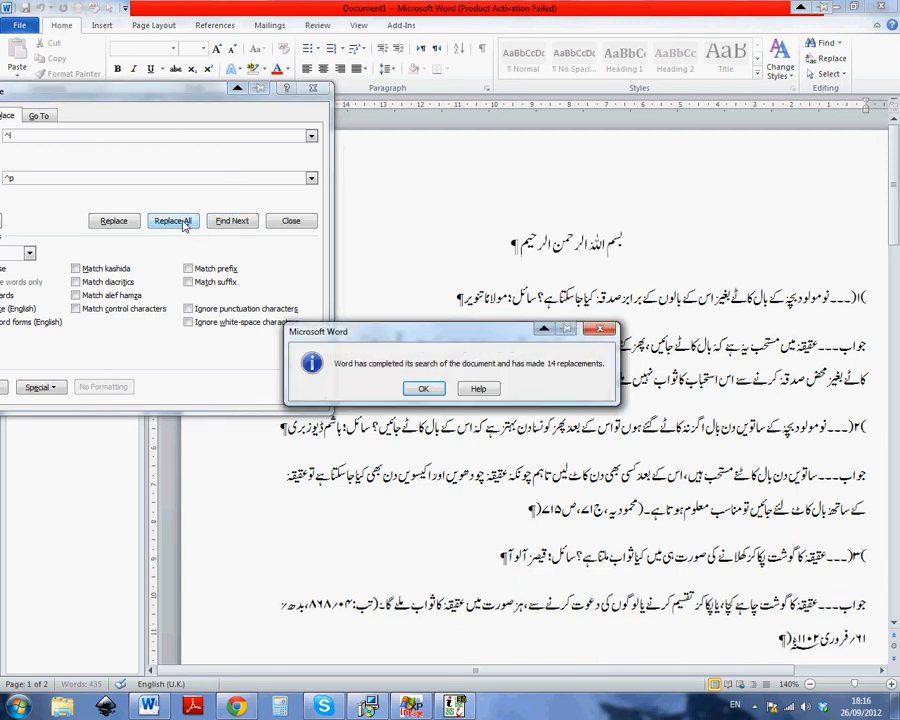
left_click(422, 389)
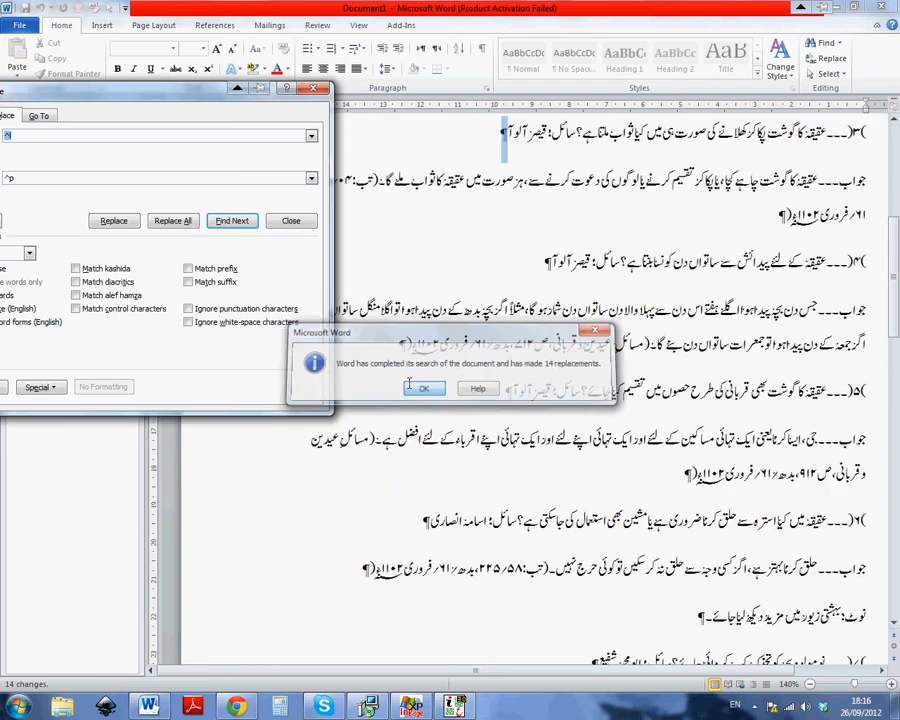
left_click(312, 88)
scroll(521, 198, "up", 8)
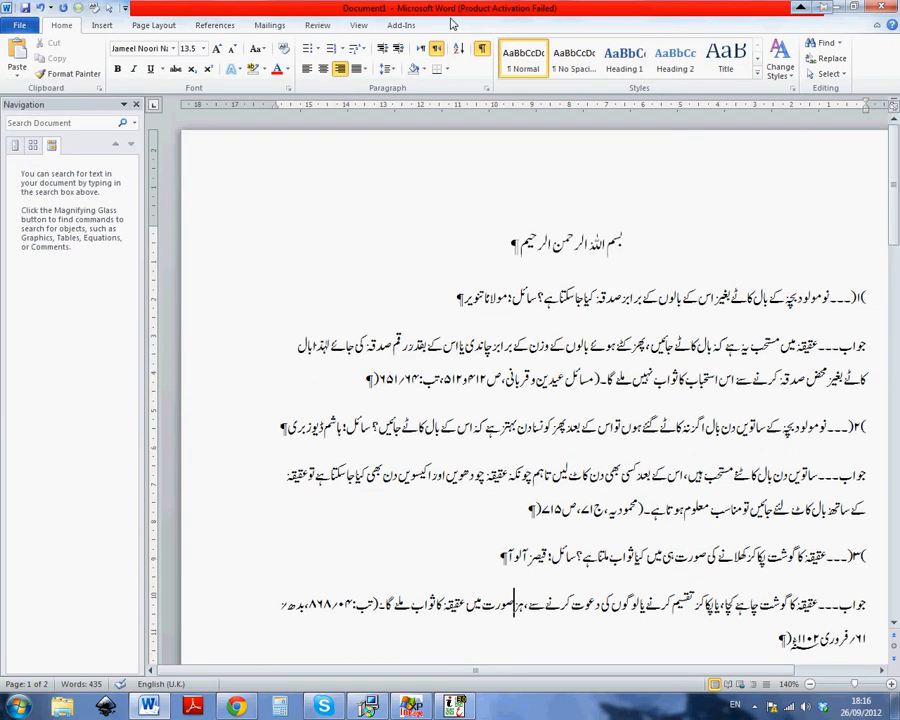
- Close the Navigation pane and toggle the formatting marks off and back on
left_click(482, 52)
scroll(636, 340, "down", 1)
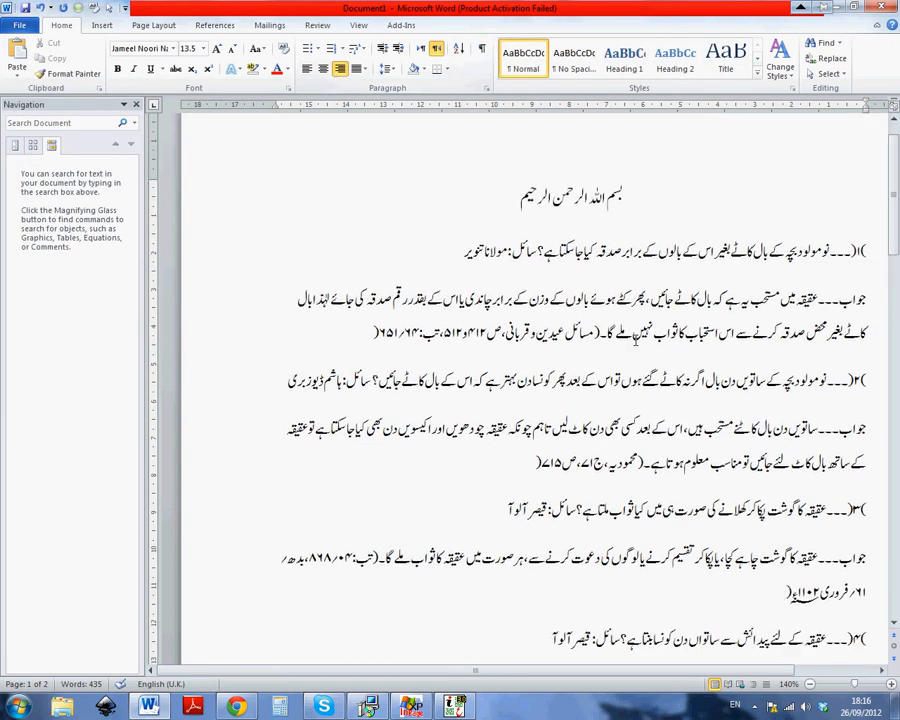
left_click(137, 105)
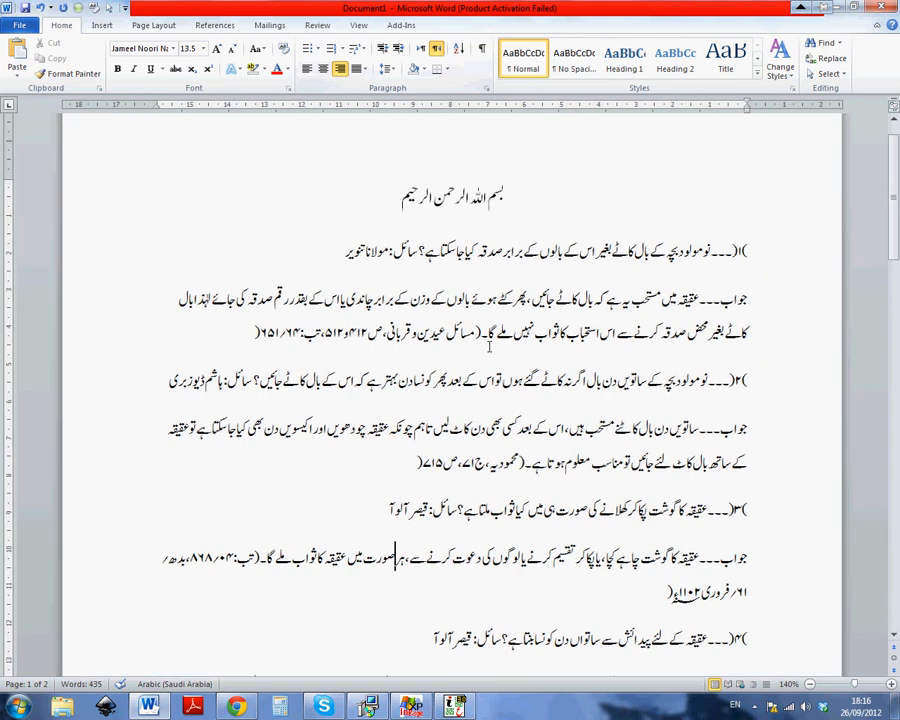
left_click(482, 52)
left_click(345, 251)
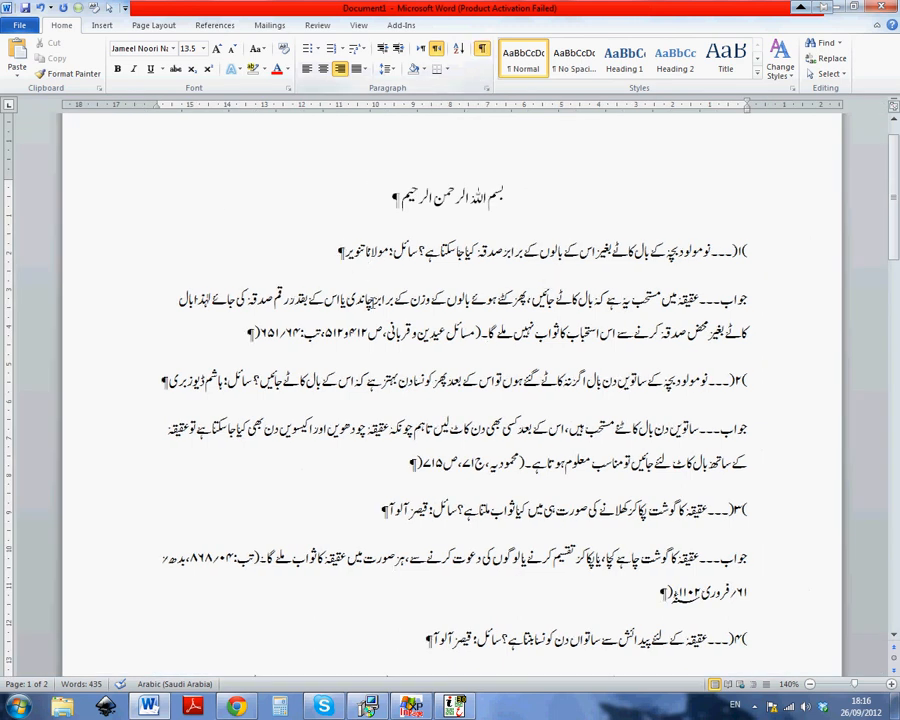
left_click(484, 197)
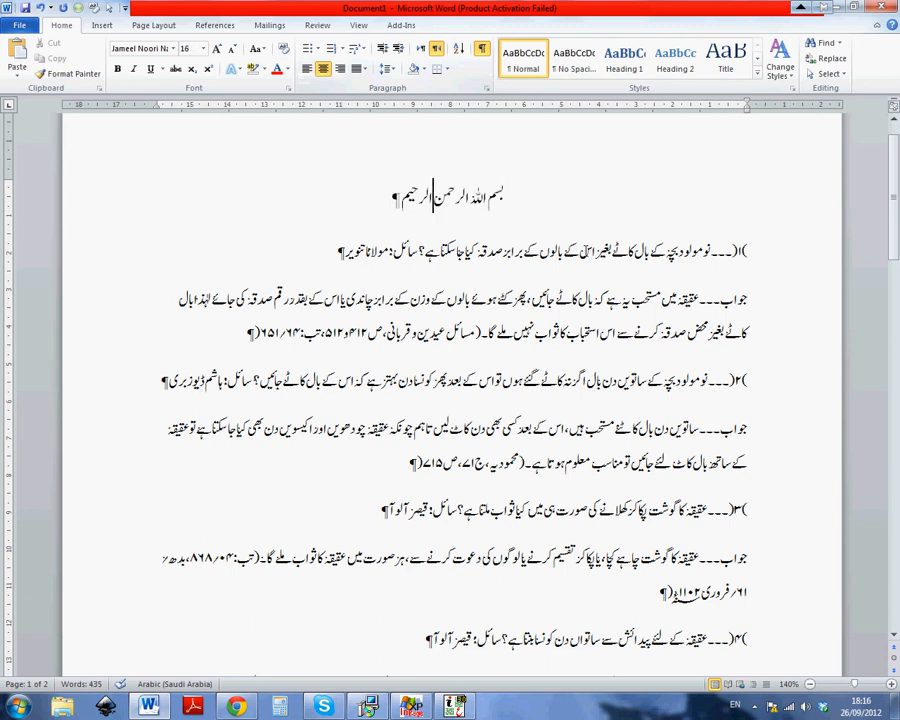
left_click(545, 322)
scroll(545, 322, "up", 1)
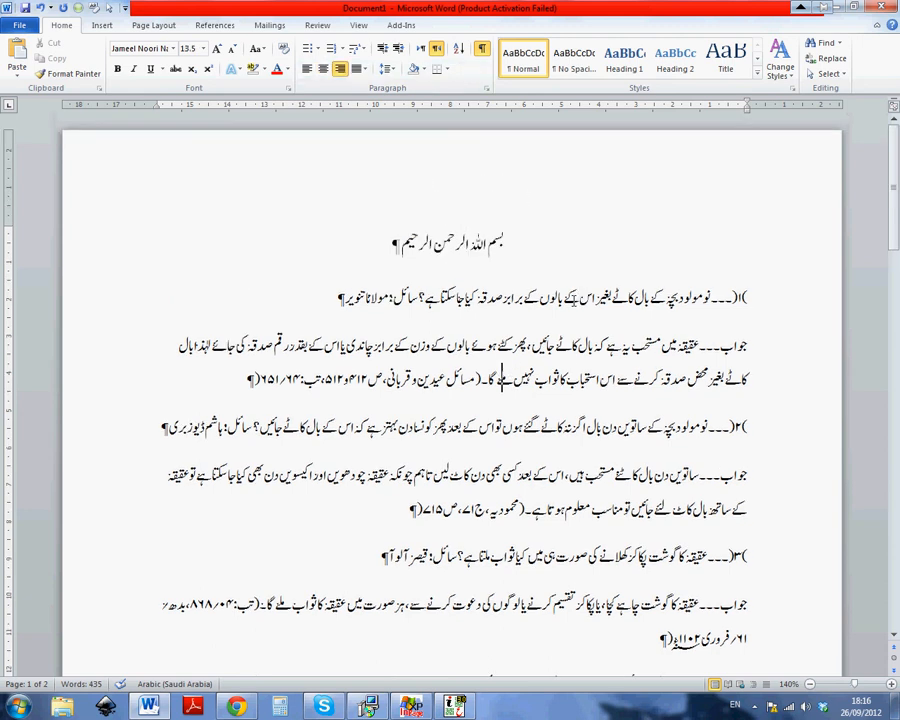
scroll(450, 400, "down", 1)
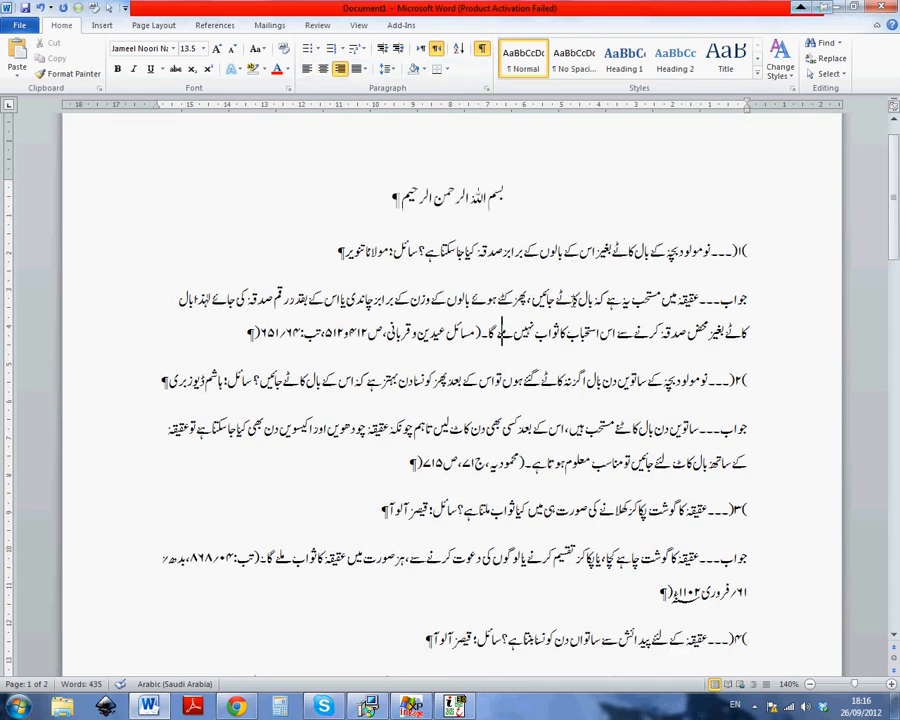
left_click(747, 253)
left_click(531, 193)
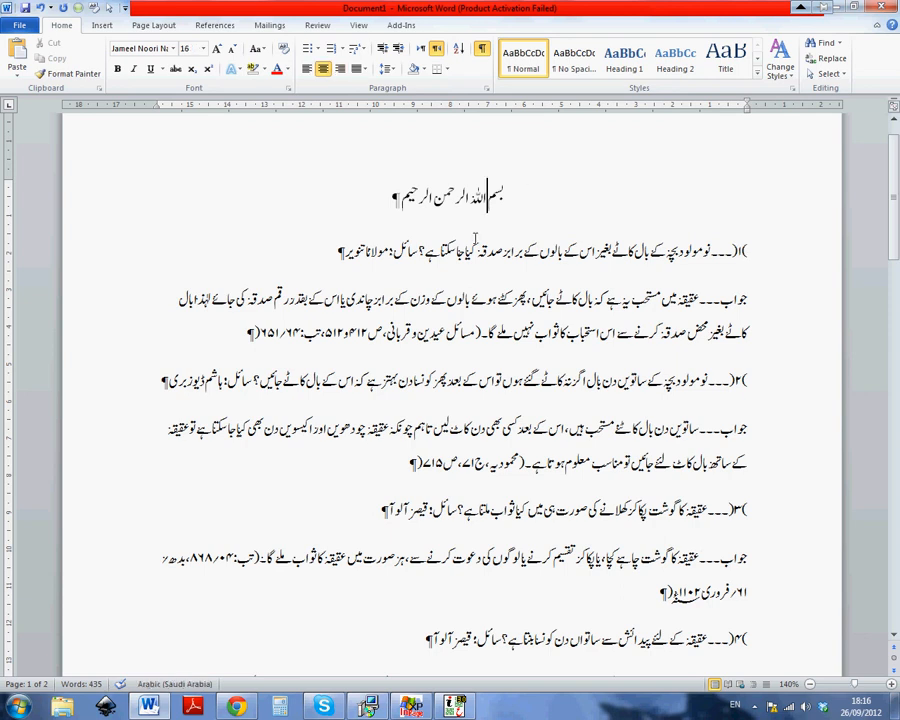
- Switch the whole document's text direction to left-to-right and set it back to right-to-left
key("ctrl+a")
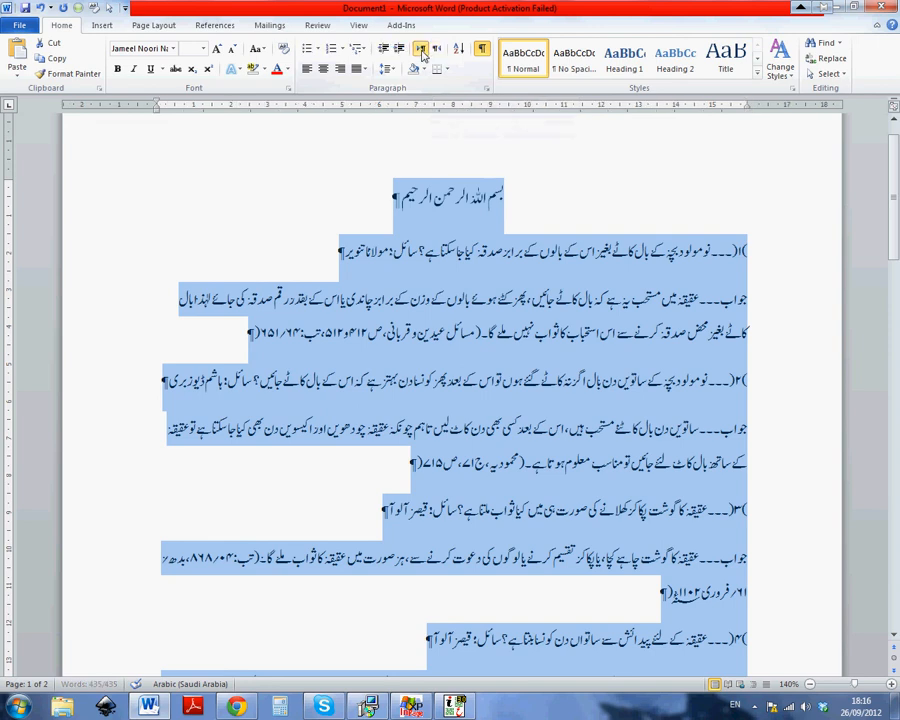
left_click(420, 49)
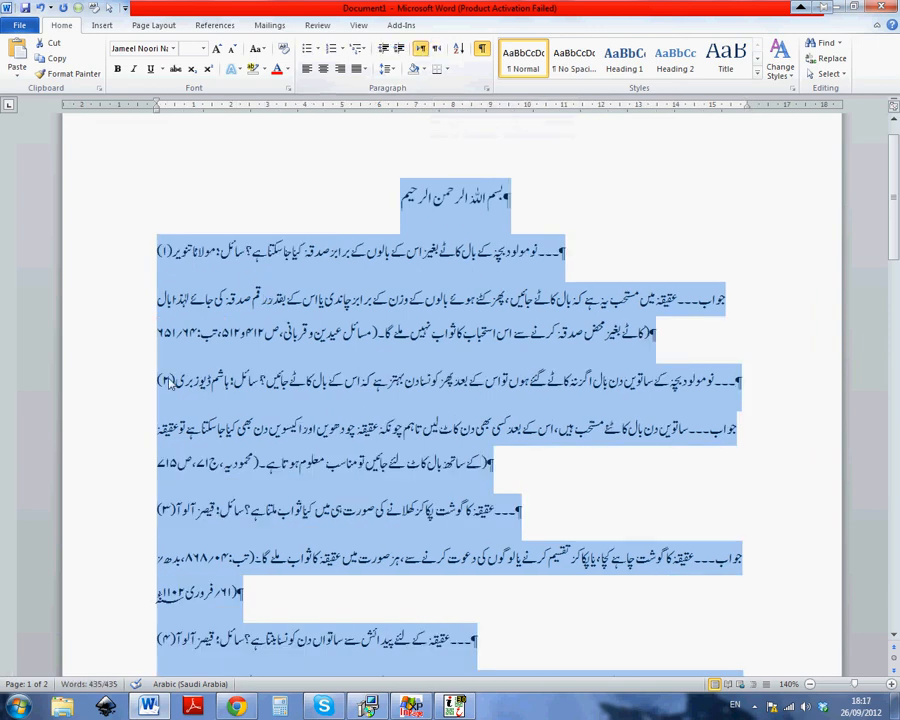
scroll(178, 330, "down", 2)
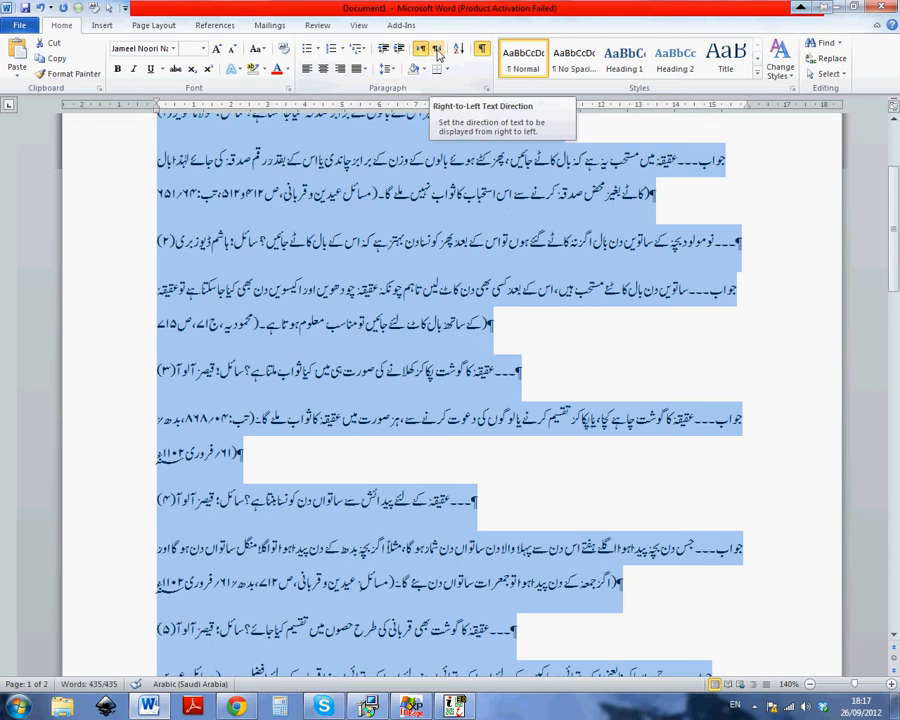
left_click(437, 52)
scroll(750, 304, "up", 3)
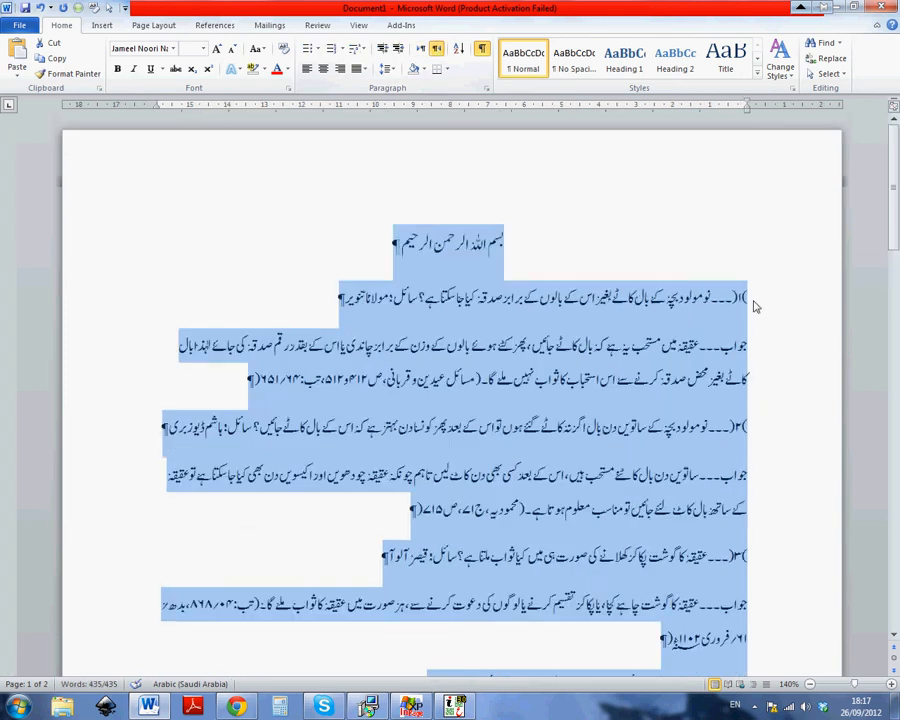
left_click(757, 311)
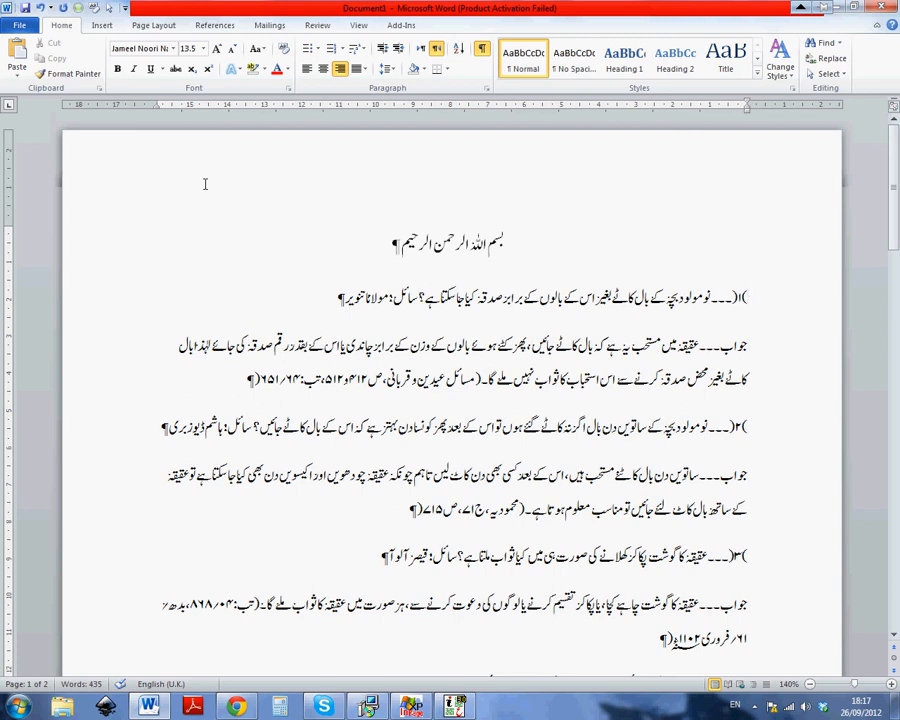
- Set up a replacement with the Urdu keyboard layout active, using "(" as the search text and ")" as the replacement
key("ctrl+f")
left_click(134, 123)
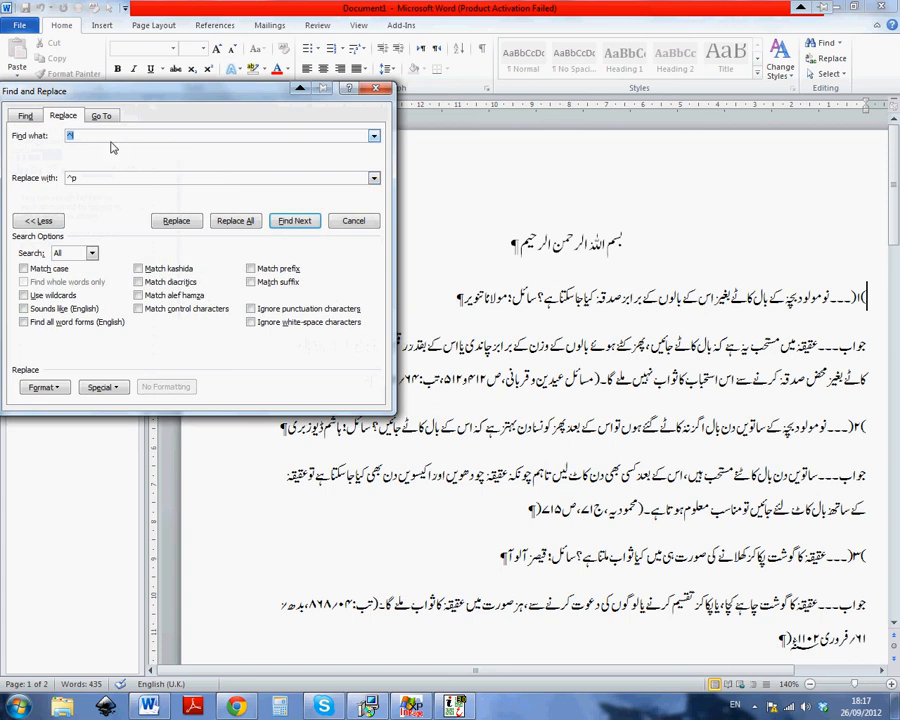
type("(")
key("BackSpace")
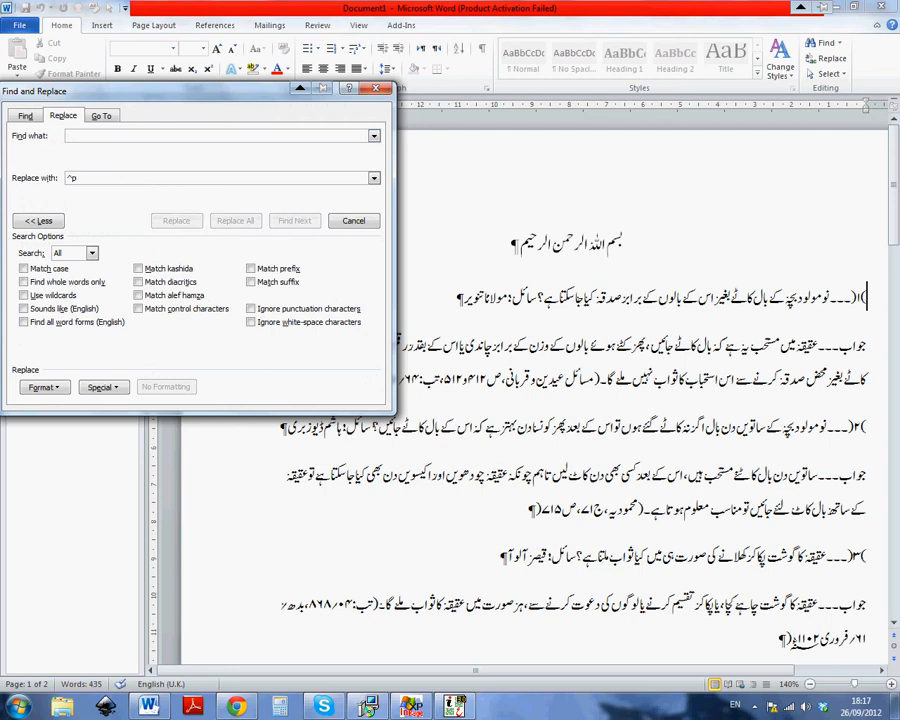
left_click(733, 704)
left_click(790, 670)
type("(")
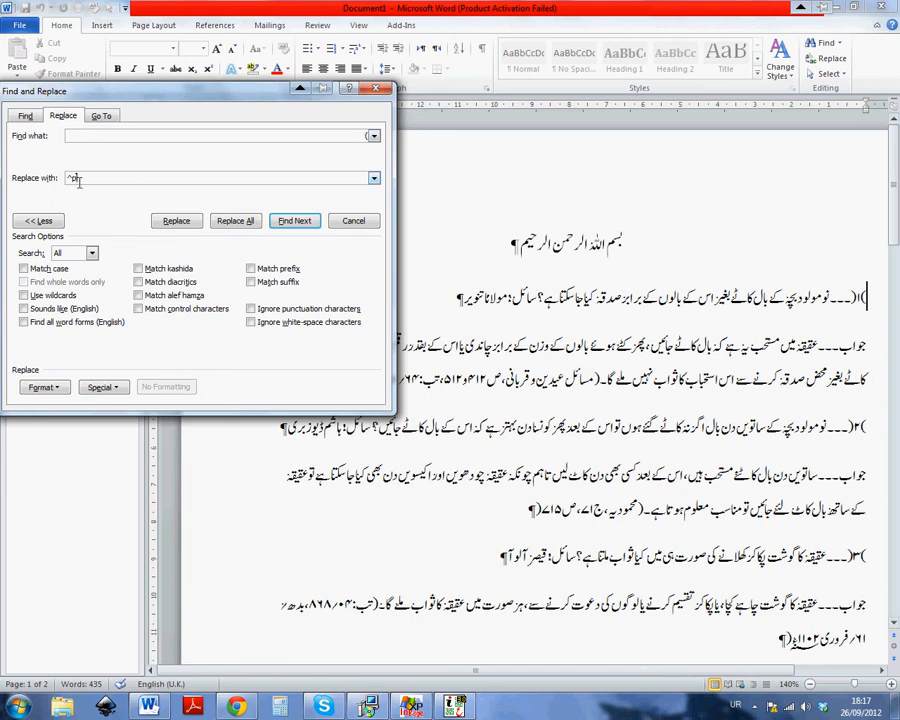
left_click_drag(79, 178, 53, 179)
key("BackSpace")
- Find the first "(" in the document and replace the first two matches one by one with ")"
left_click(295, 221)
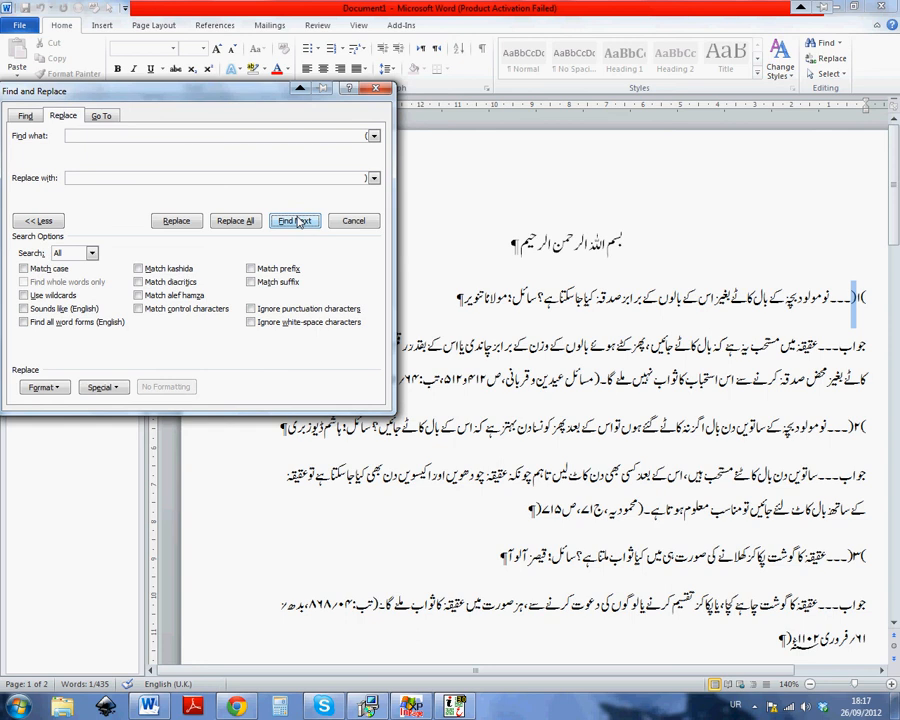
left_click(177, 221)
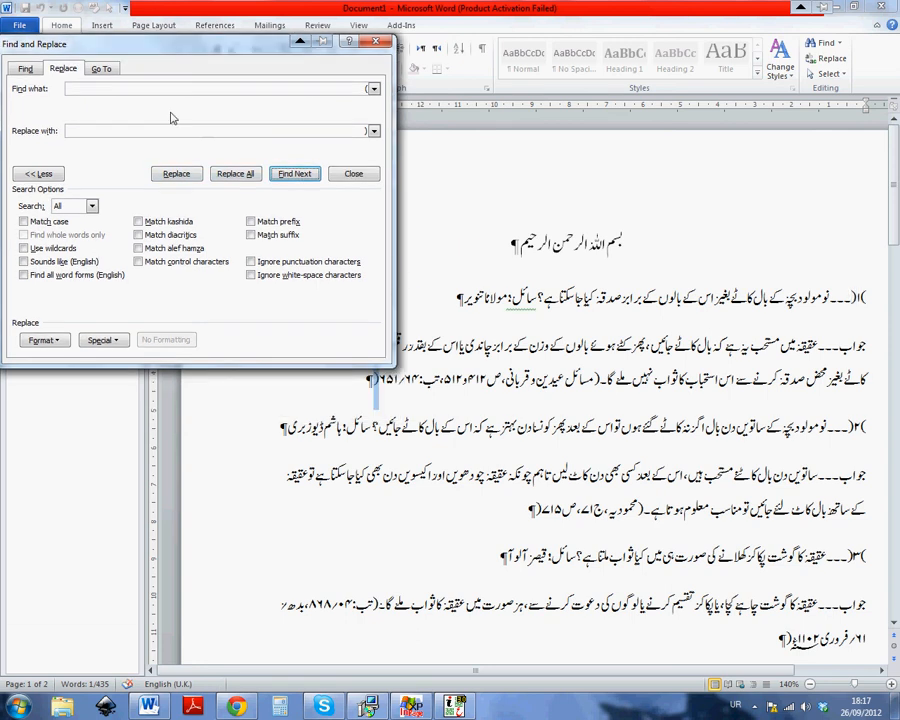
left_click(176, 173)
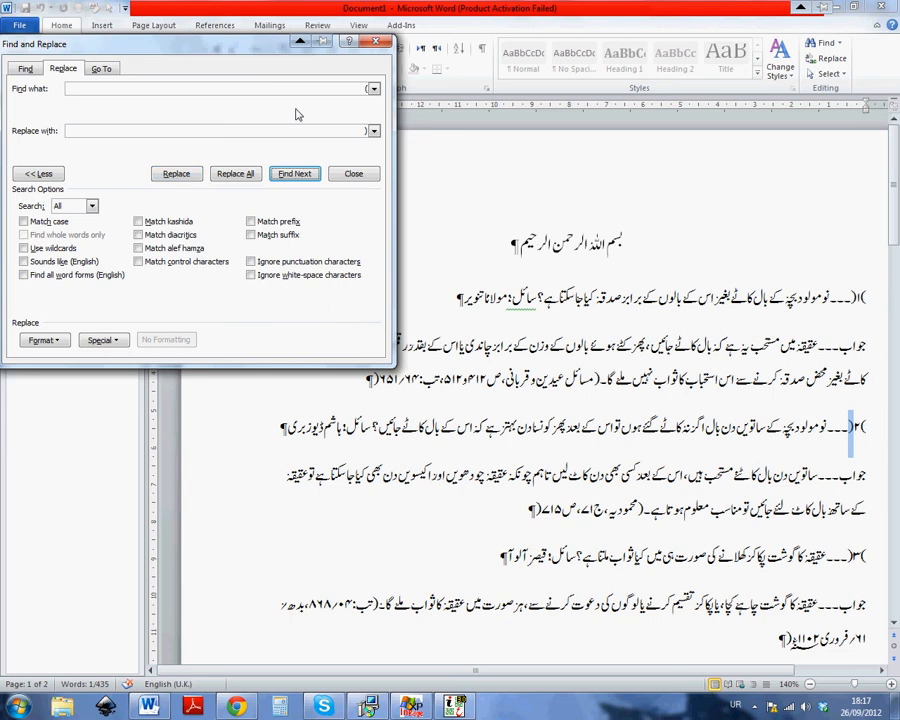